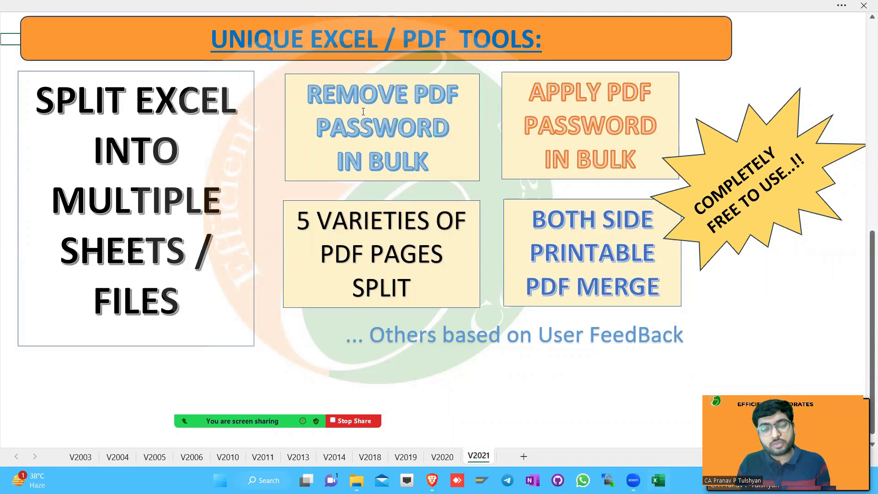
Go back from the Excel/PDF tools slide to the GST TOOLS slide, then switch to the Efficient Corporates site in Brave
{"action": "key", "text": "ctrl"}
{"action": "key", "text": "ctrl"}
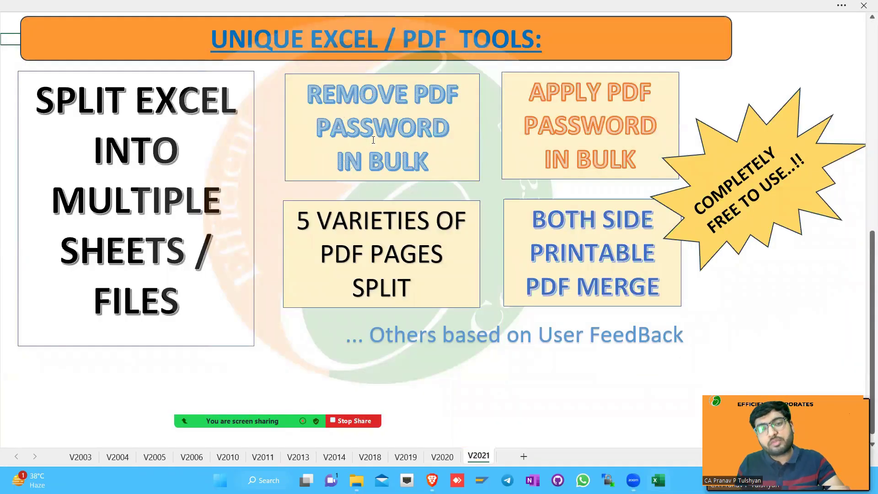
{"action": "key", "text": "ctrl"}
{"action": "key", "text": "ctrl"}
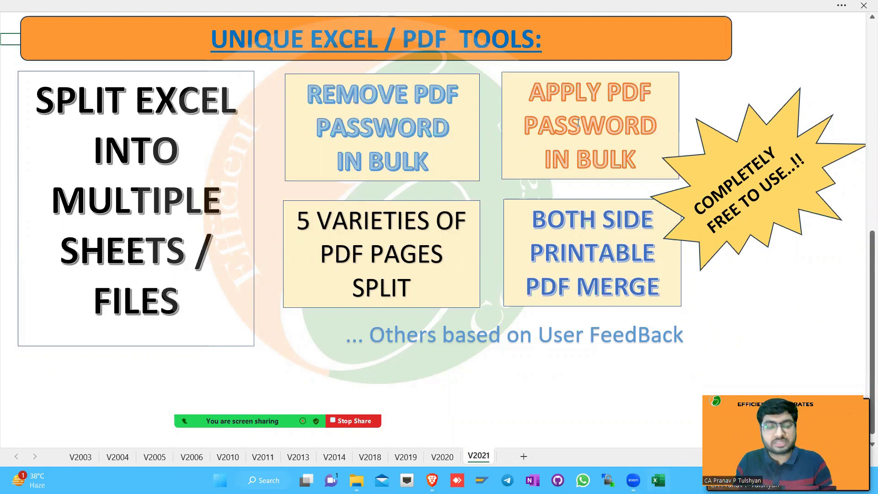
{"action": "key", "text": "ctrl"}
{"action": "key", "text": "ctrl"}
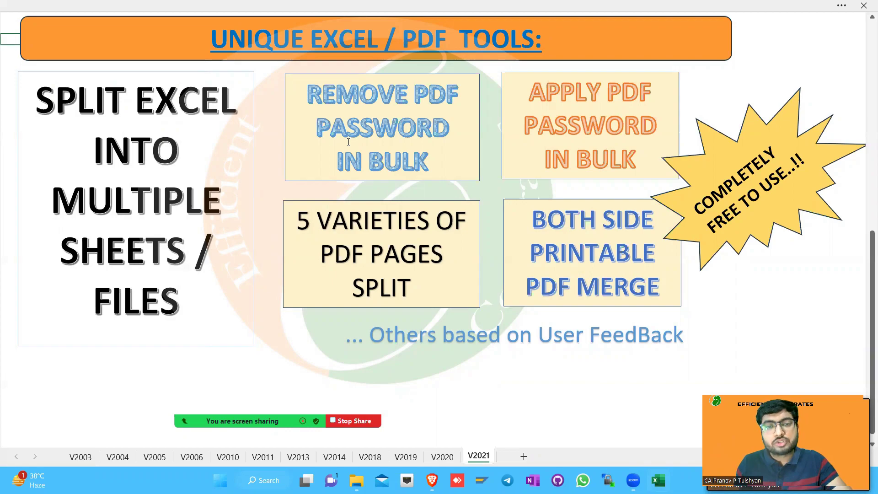
{"action": "key", "text": "ctrl"}
{"action": "key", "text": "ctrl"}
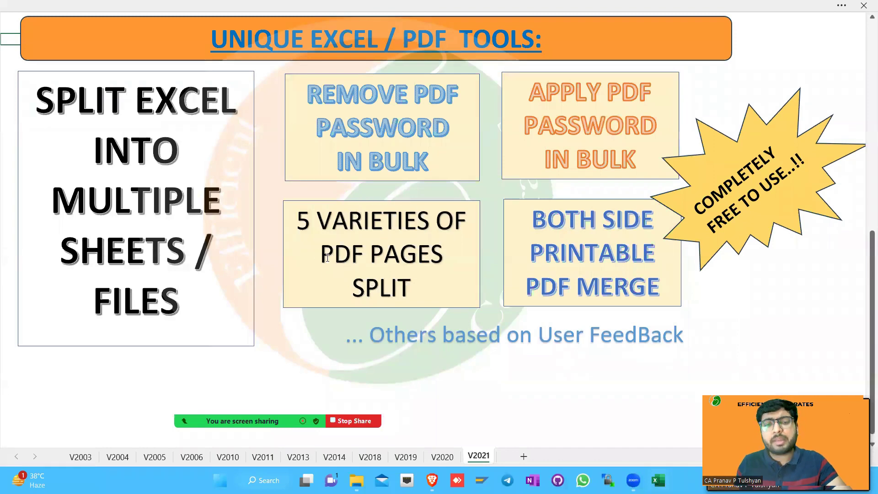
{"action": "key", "text": "ctrl"}
{"action": "key", "text": "ctrl"}
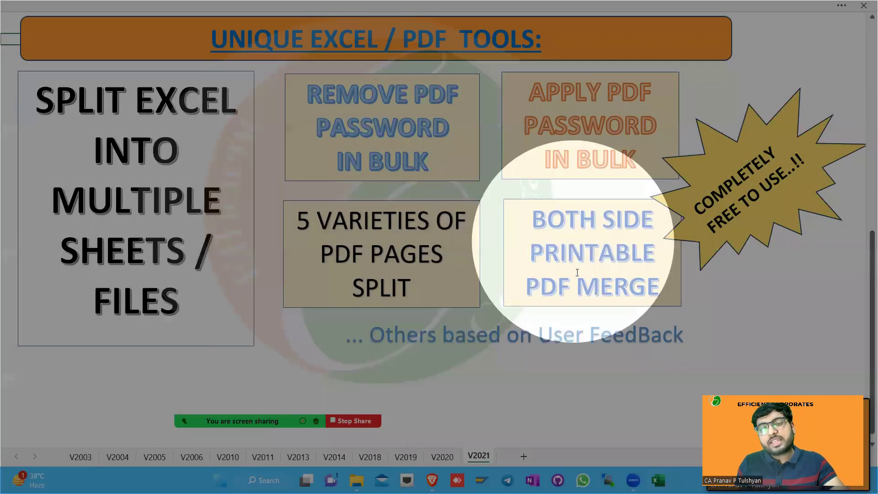
{"action": "key", "text": "ctrl"}
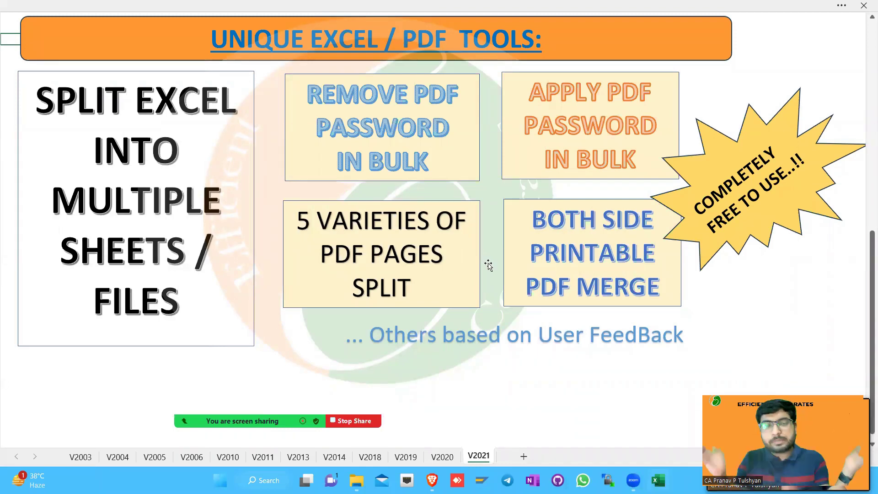
{"action": "scroll", "coordinate": [489, 266], "scroll_direction": "up", "scroll_amount": 5}
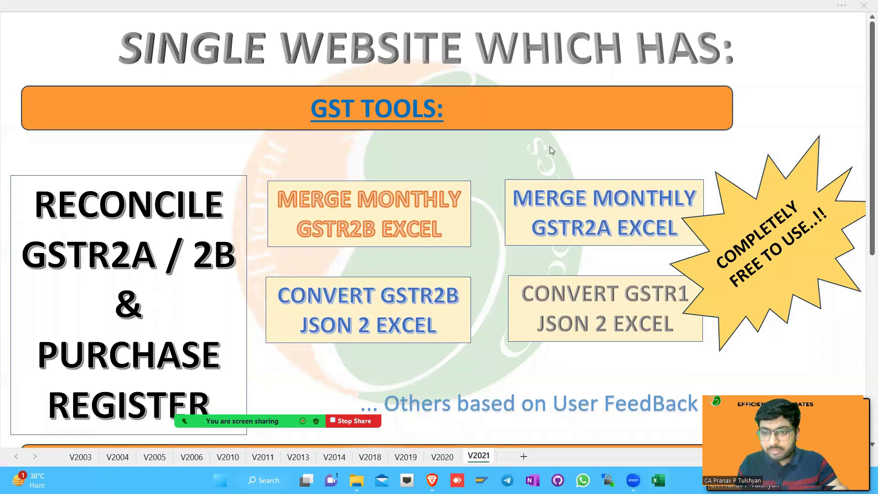
{"action": "key", "text": "alt+Tab"}
{"action": "key", "text": "alt+Tab"}
{"action": "key", "text": "alt+Tab"}
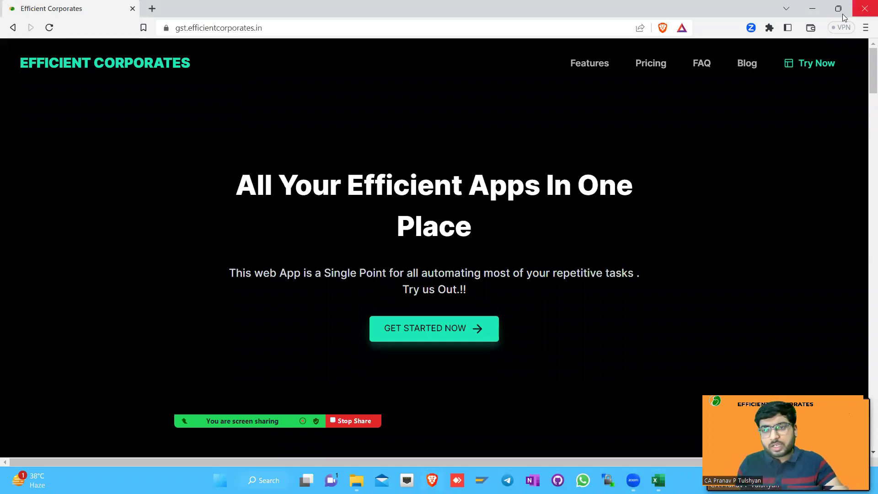
Open the login page, point out the free-for-now notice, and open the registration form
{"action": "left_click", "coordinate": [796, 63]}
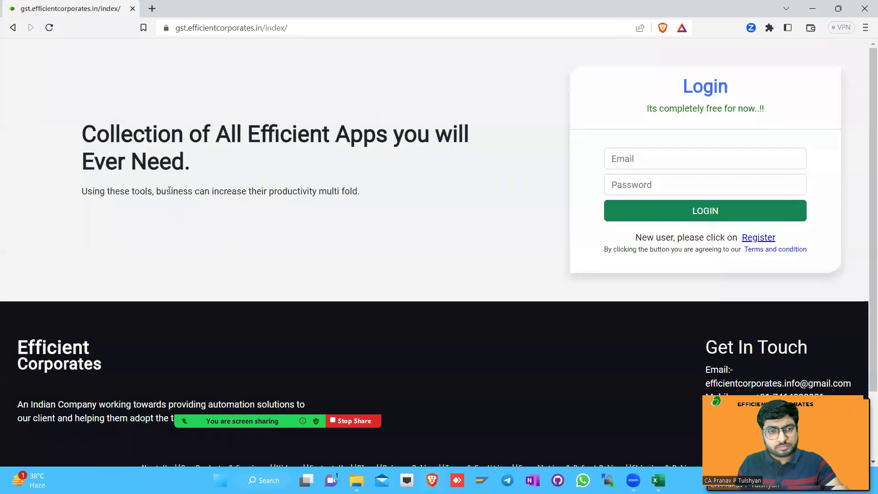
{"action": "left_click_drag", "start_coordinate": [649, 110], "coordinate": [764, 110]}
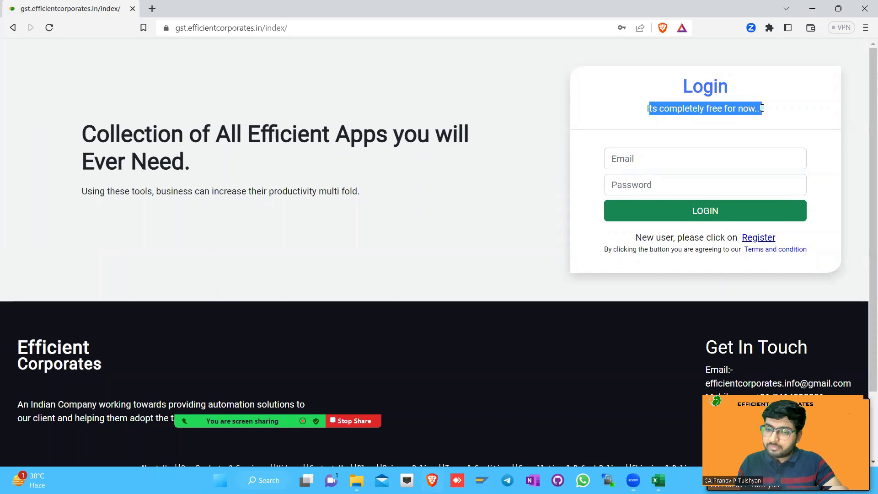
{"action": "left_click", "coordinate": [723, 109]}
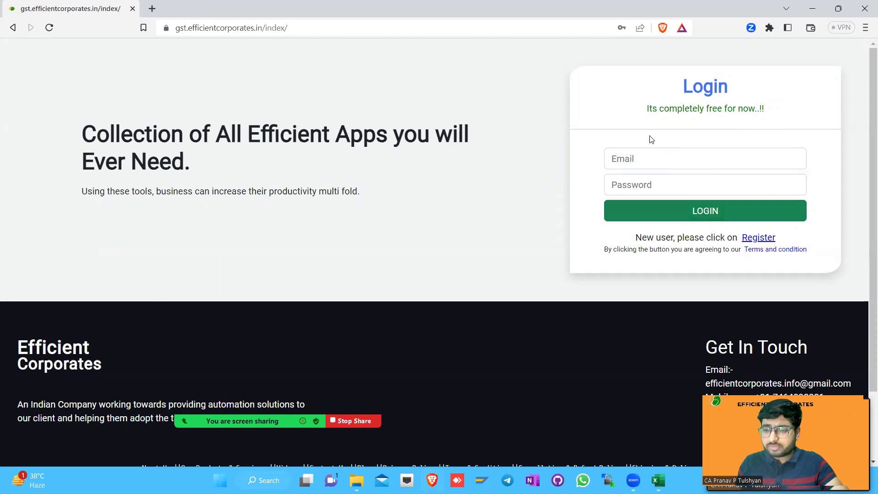
{"action": "left_click", "coordinate": [746, 238]}
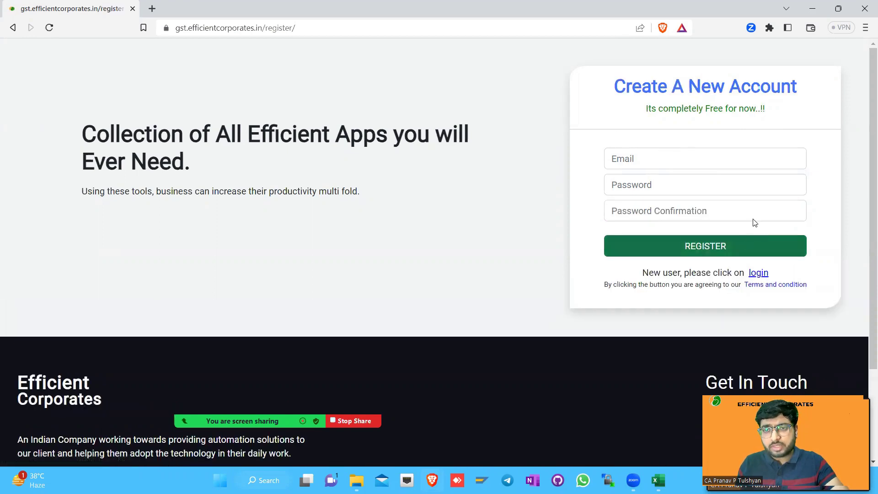
Fill in the account e-mail, password and password confirmation, and submit the registration
{"action": "left_click", "coordinate": [647, 155]}
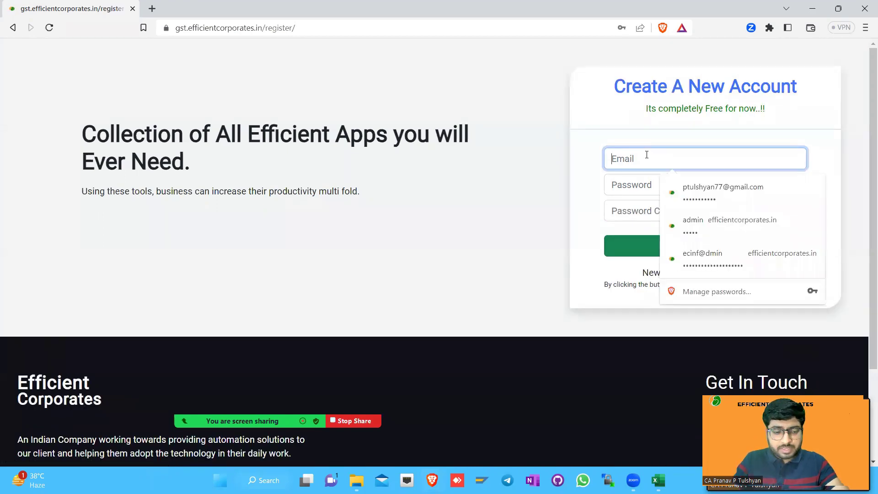
{"action": "key", "text": "Tab"}
{"action": "type", "text": "•••••••••••"}
{"action": "key", "text": "Tab"}
{"action": "type", "text": "•••••••"}
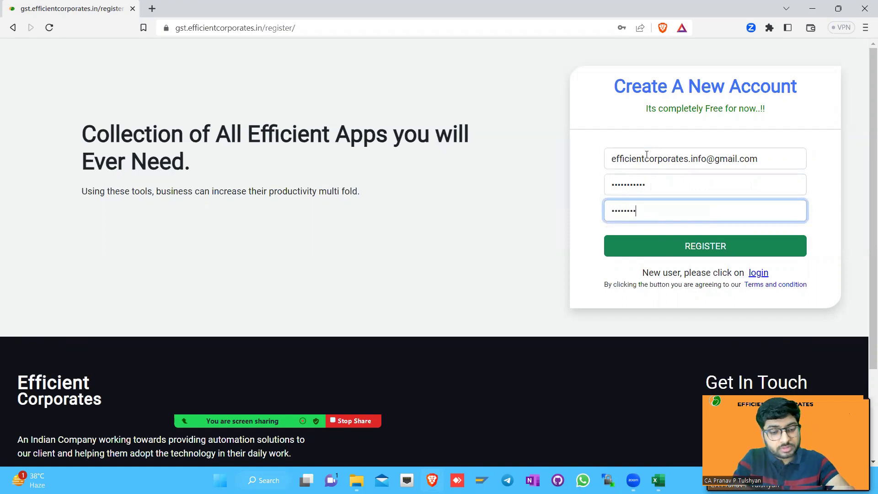
{"action": "key", "text": "BackSpace"}
{"action": "key", "text": "BackSpace"}
{"action": "key", "text": "BackSpace"}
{"action": "key", "text": "BackSpace"}
{"action": "key", "text": "BackSpace"}
{"action": "key", "text": "BackSpace"}
{"action": "key", "text": "BackSpace"}
{"action": "key", "text": "BackSpace"}
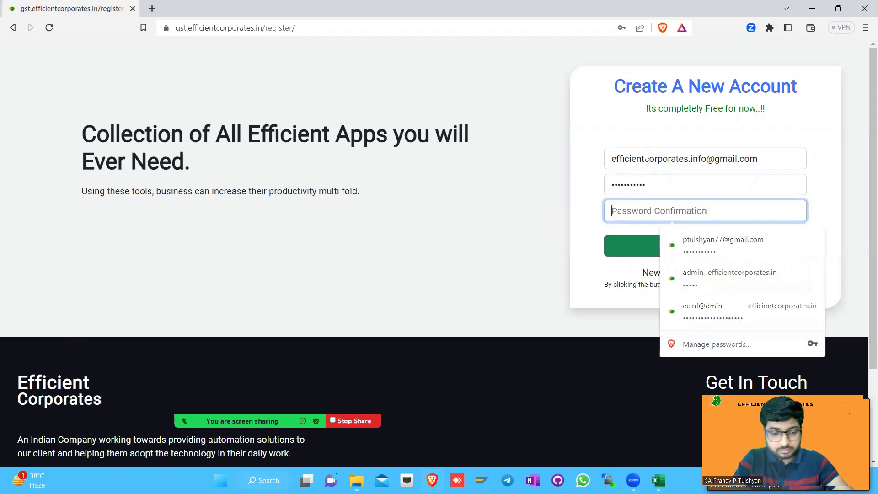
{"action": "type", "text": "••••••••••"}
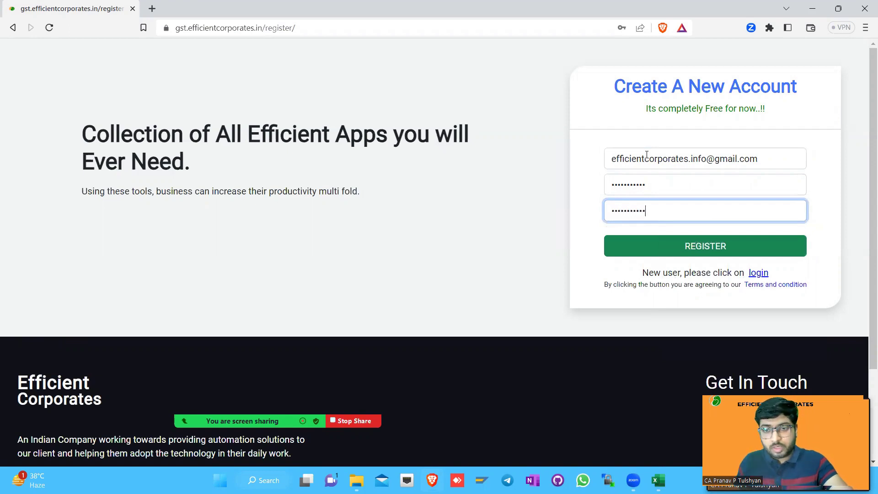
{"action": "left_click", "coordinate": [642, 251]}
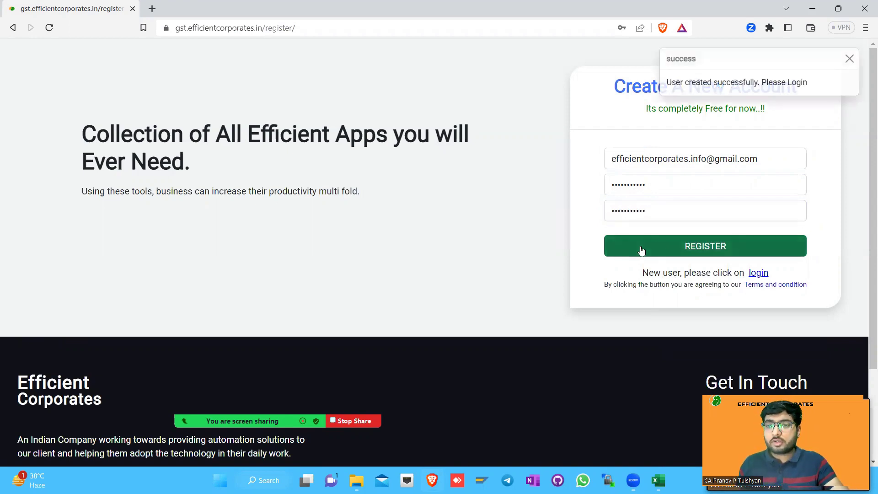
Highlight the account-created success message and continue to the login page
{"action": "left_click_drag", "start_coordinate": [667, 83], "coordinate": [809, 82]}
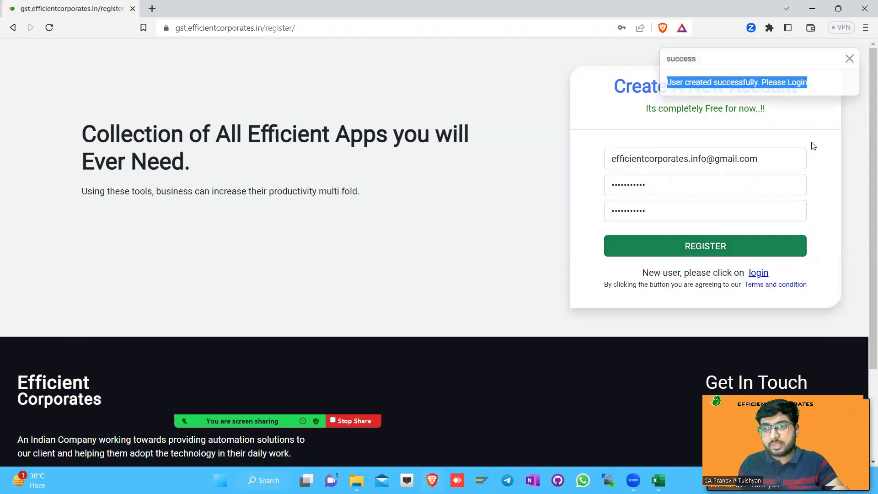
{"action": "left_click", "coordinate": [815, 144]}
{"action": "left_click", "coordinate": [759, 273]}
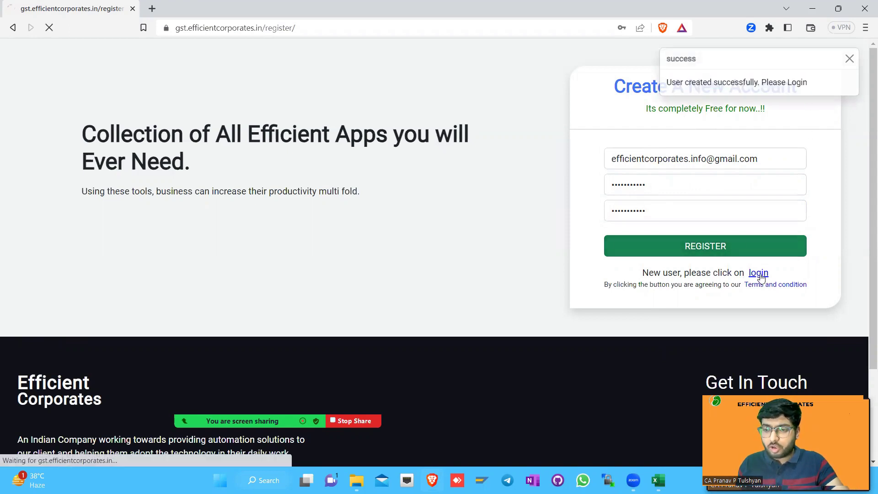
Log in with the account e-mail and password, and save the login in Brave
{"action": "left_click", "coordinate": [665, 160]}
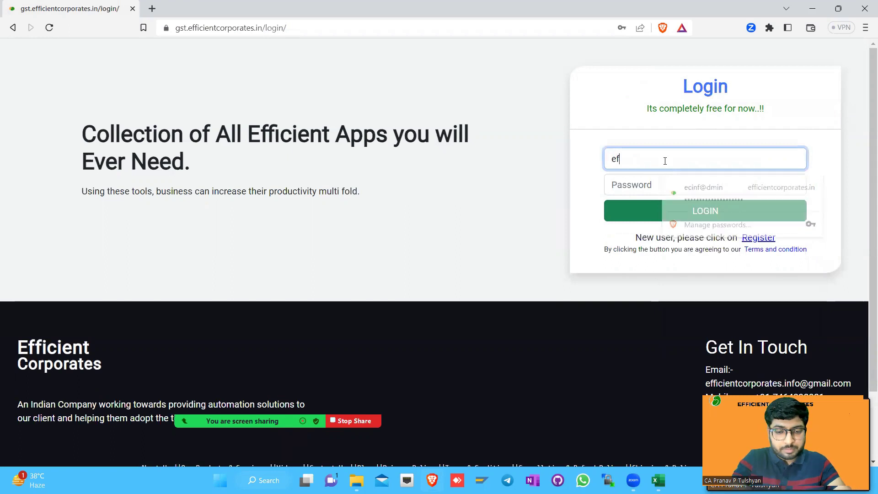
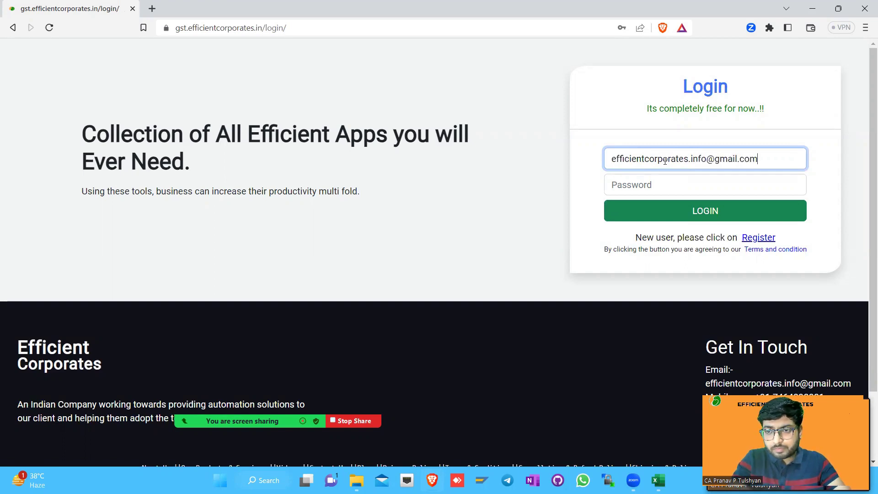
{"action": "key", "text": "Tab"}
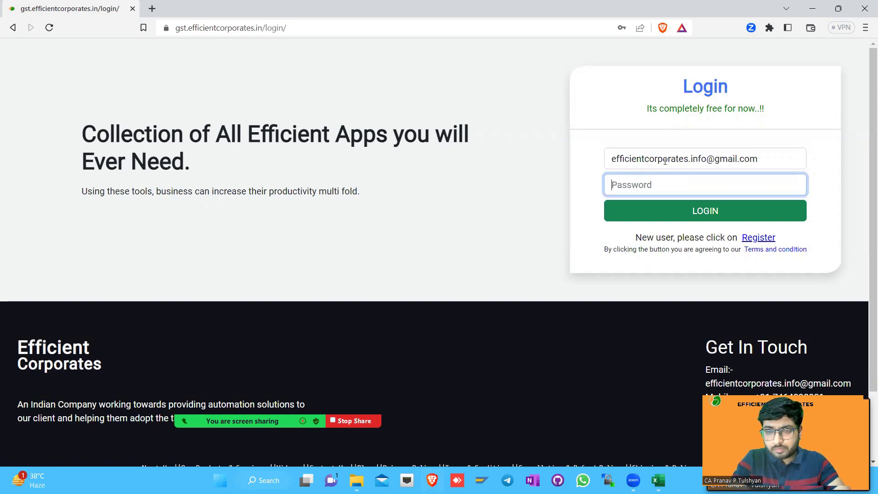
{"action": "type", "text": "••••••••••"}
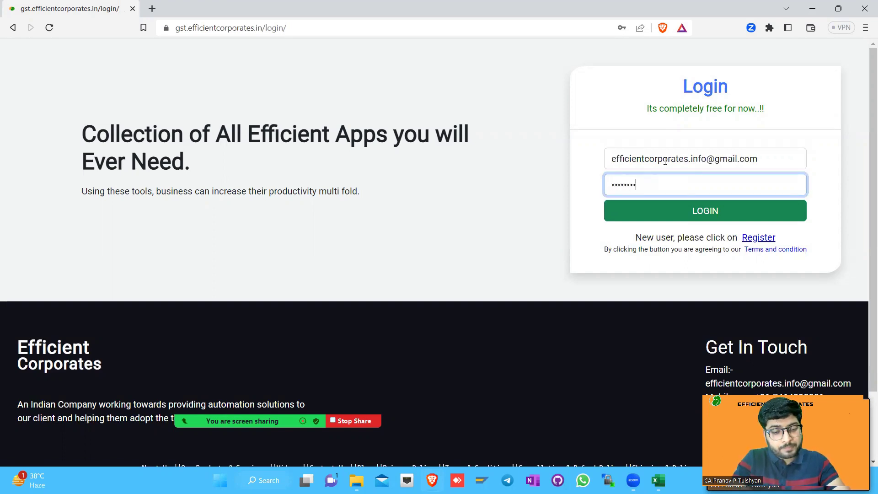
{"action": "left_click", "coordinate": [681, 208]}
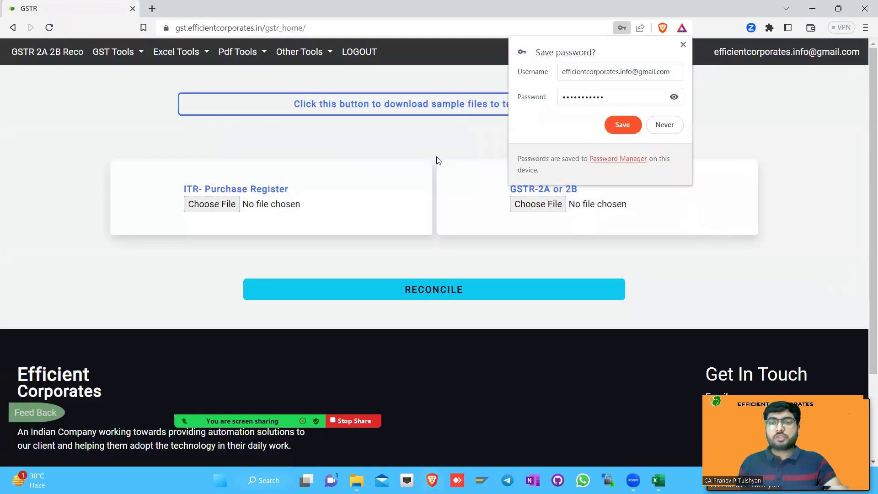
{"action": "left_click", "coordinate": [612, 128]}
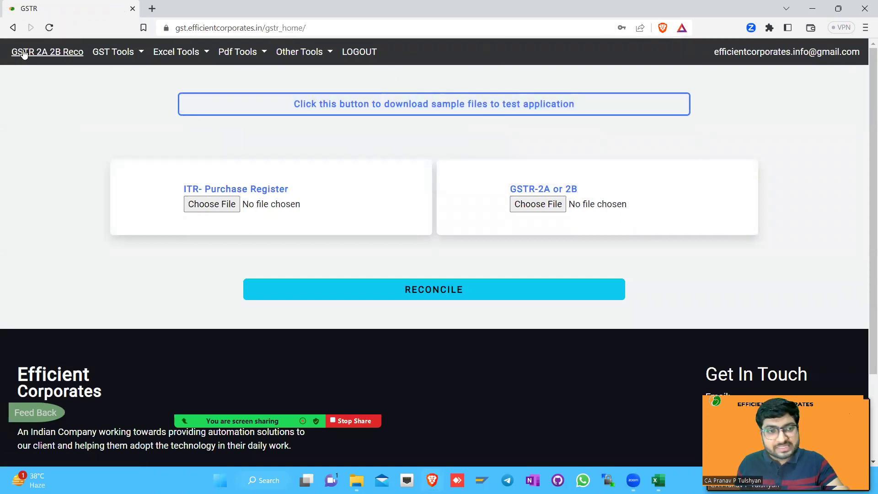
{"action": "left_click", "coordinate": [121, 52]}
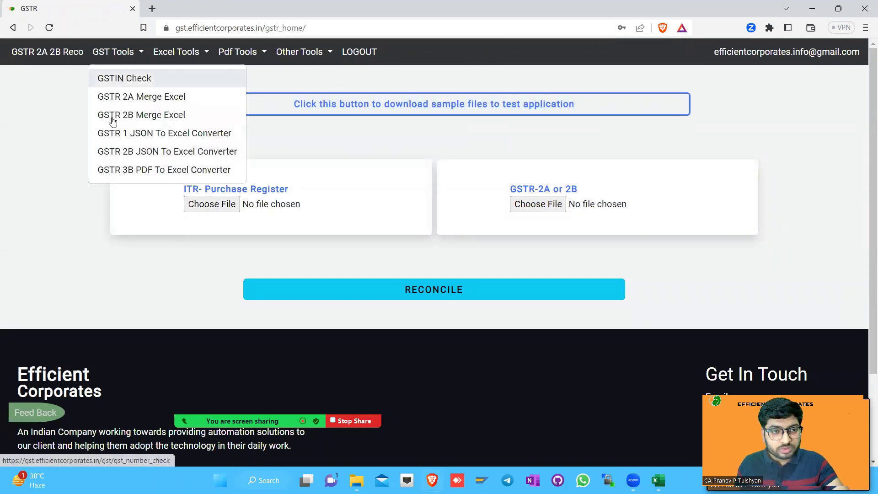
{"action": "left_click", "coordinate": [190, 59]}
{"action": "left_click", "coordinate": [234, 53]}
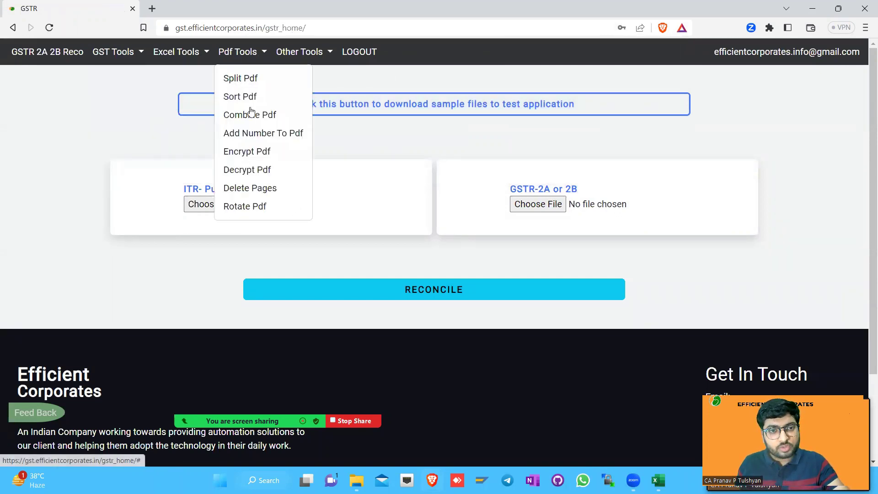
{"action": "left_click", "coordinate": [302, 54]}
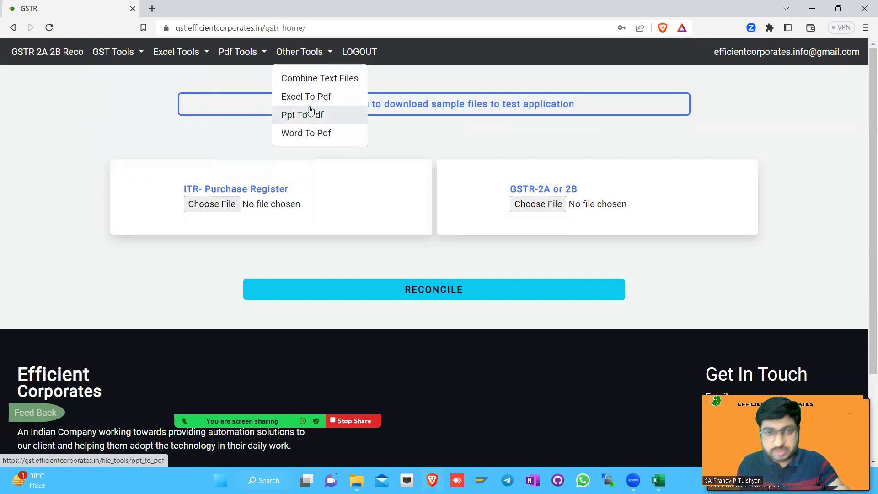
{"action": "left_click", "coordinate": [29, 53]}
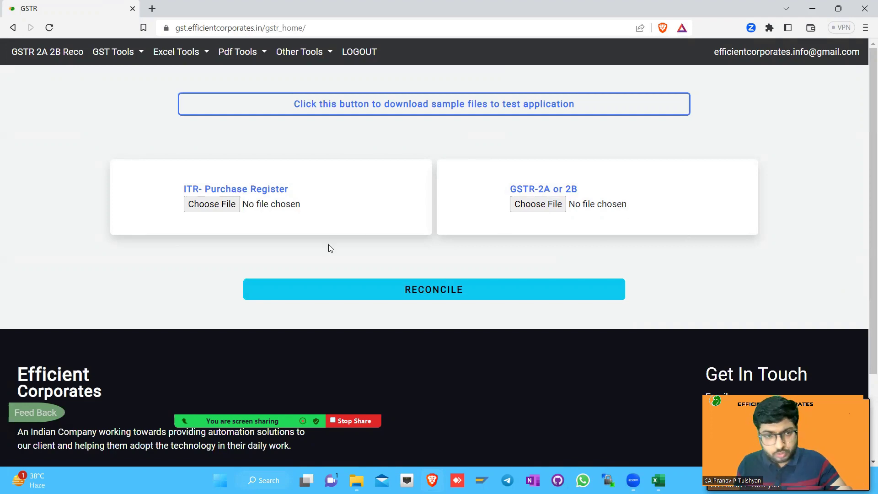
{"action": "scroll", "coordinate": [330, 247], "scroll_direction": "up", "scroll_amount": 2}
{"action": "scroll", "coordinate": [321, 254], "scroll_direction": "down", "scroll_amount": 2}
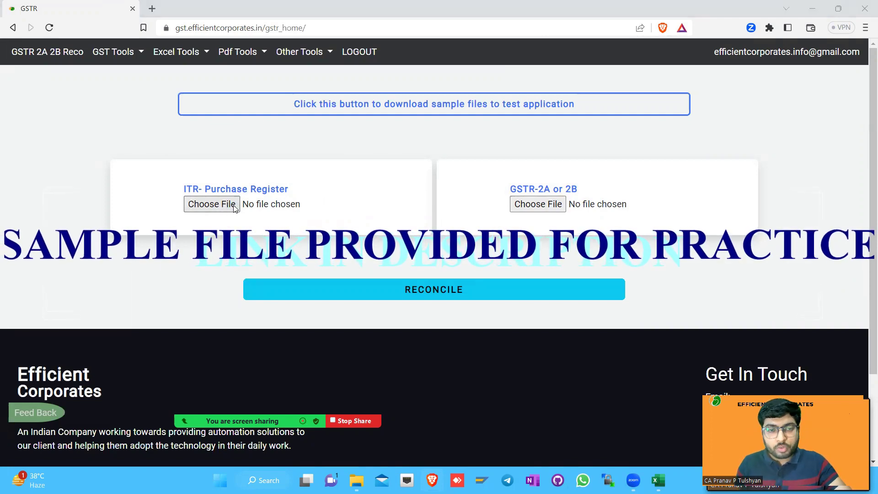
In the A. GSTR2A_ITR RECO EXCEL folder, open ITR and select April to Aug Reco_Finalised.xlsx
{"action": "key", "text": "alt+Tab"}
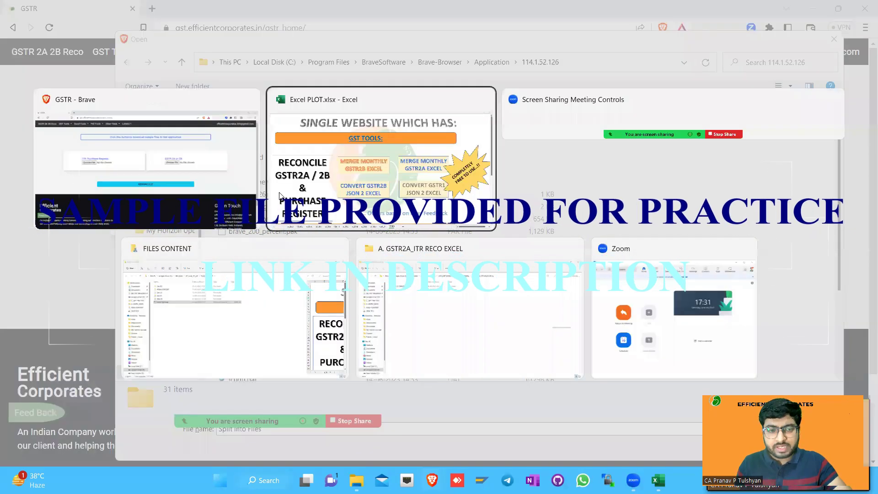
{"action": "key", "text": "alt+Tab"}
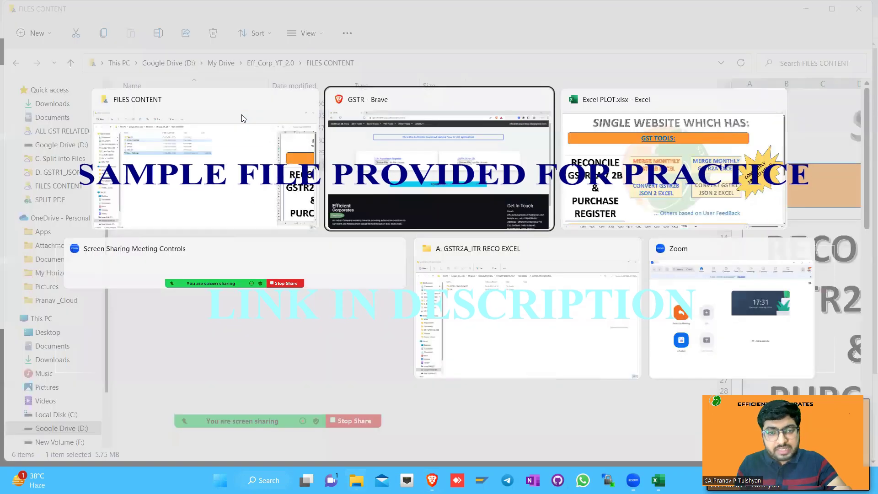
{"action": "key", "text": "alt+Tab"}
{"action": "key", "text": "alt+Tab"}
{"action": "key", "text": "alt+Tab"}
{"action": "left_click", "coordinate": [186, 113]}
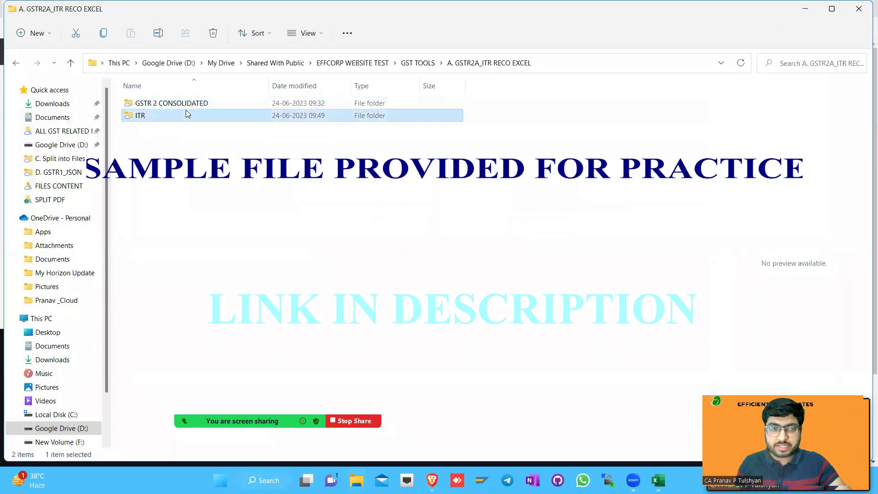
{"action": "key", "text": "Return"}
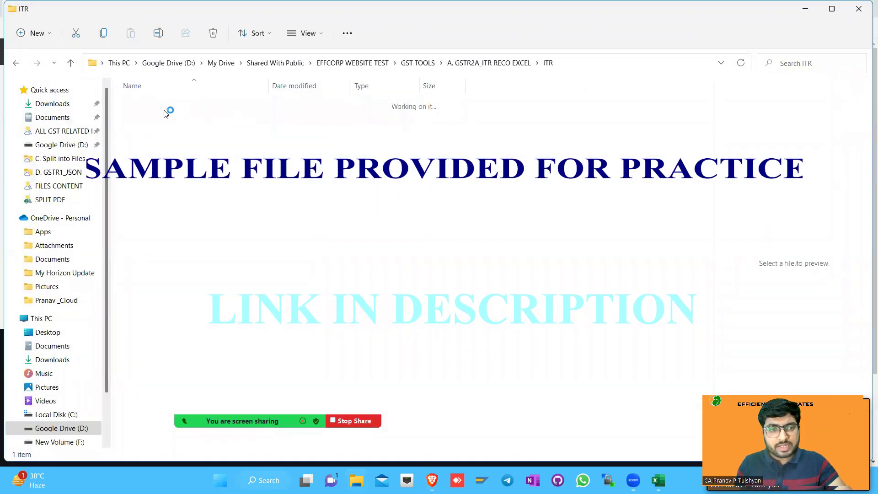
{"action": "left_click", "coordinate": [170, 104]}
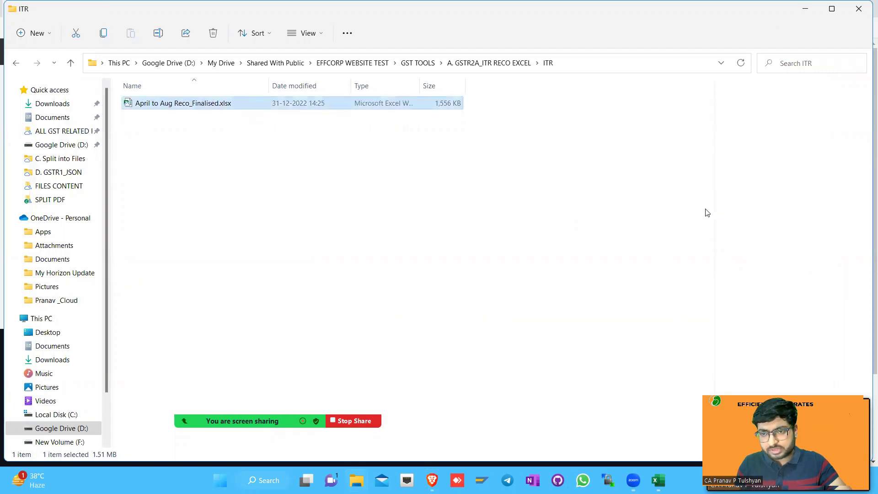
Widen the preview pane to inspect the spreadsheet's columns, then select the ITR folder path
{"action": "left_click_drag", "start_coordinate": [715, 207], "coordinate": [377, 201]}
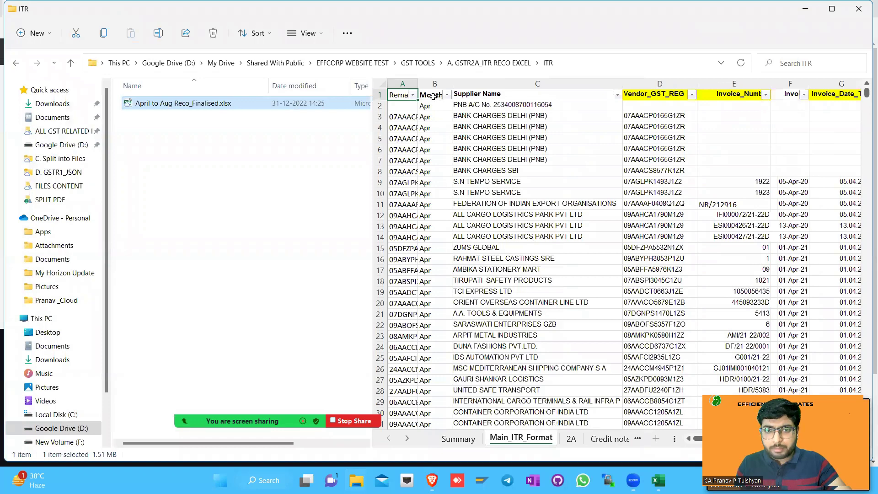
{"action": "scroll", "coordinate": [492, 94], "scroll_direction": "right", "scroll_amount": 2}
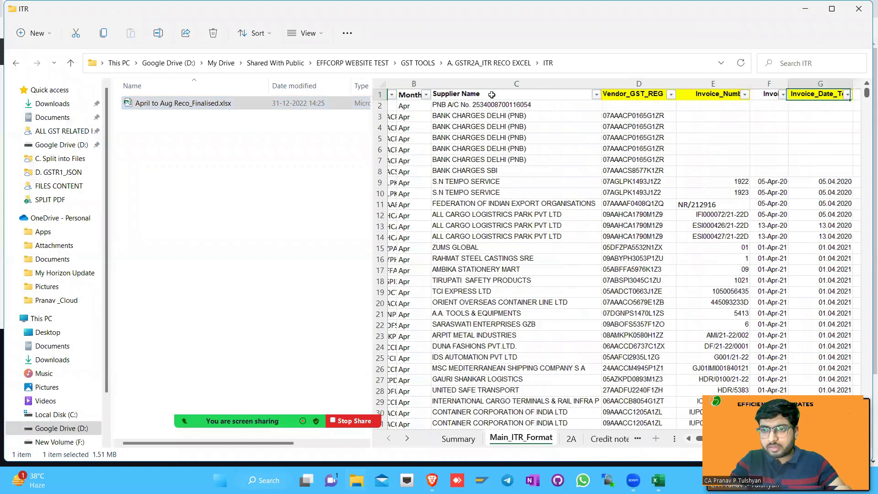
{"action": "scroll", "coordinate": [492, 94], "scroll_direction": "right", "scroll_amount": 4}
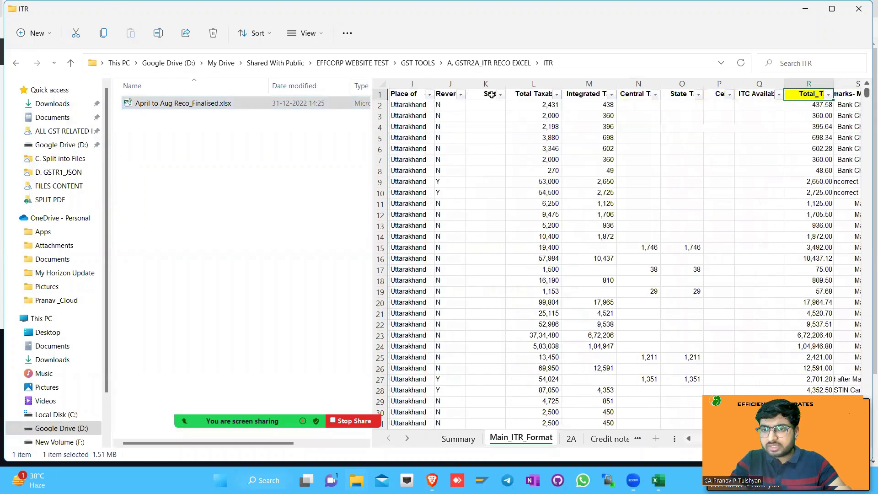
{"action": "scroll", "coordinate": [491, 95], "scroll_direction": "right", "scroll_amount": 5}
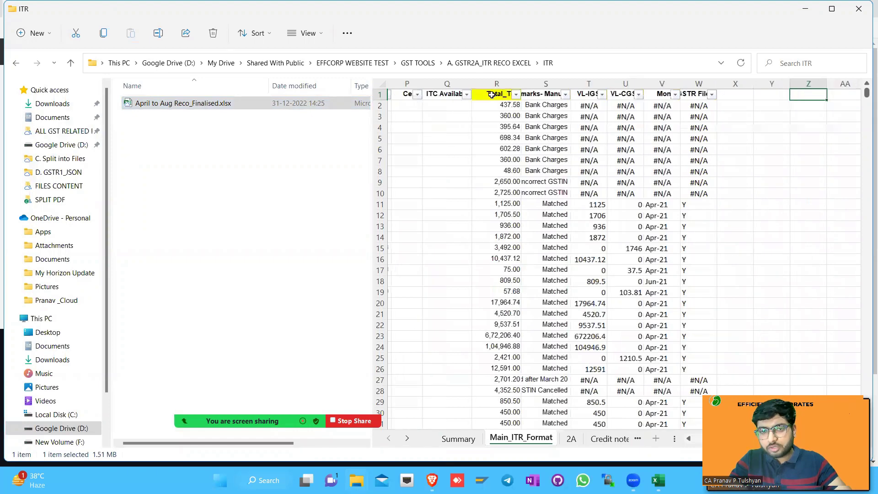
{"action": "scroll", "coordinate": [491, 95], "scroll_direction": "left", "scroll_amount": 10}
{"action": "scroll", "coordinate": [491, 94], "scroll_direction": "right", "scroll_amount": 4}
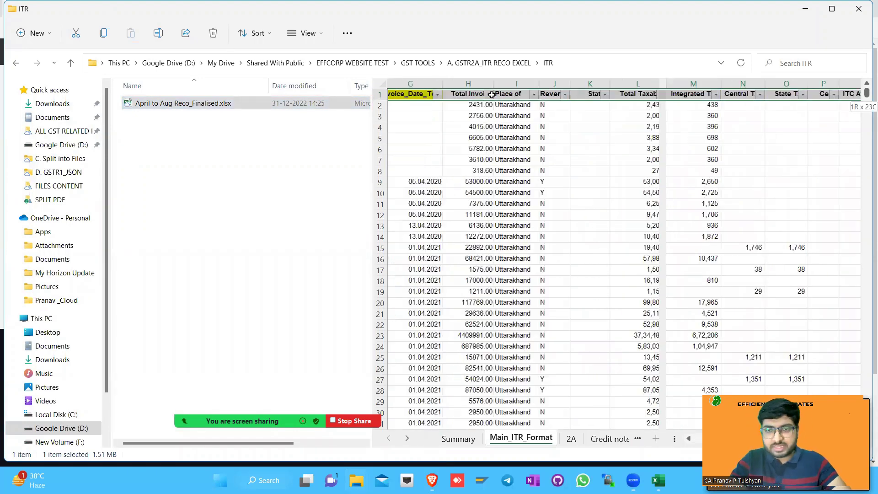
{"action": "scroll", "coordinate": [492, 94], "scroll_direction": "left", "scroll_amount": 4}
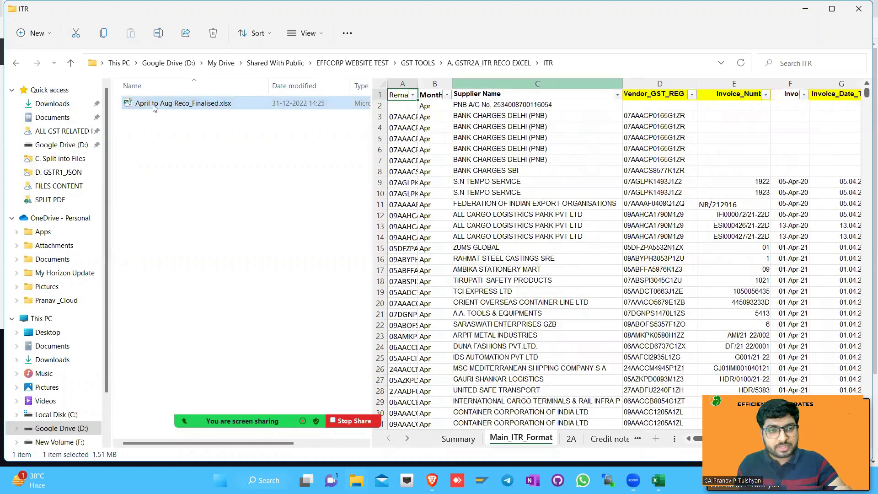
{"action": "left_click", "coordinate": [602, 70]}
{"action": "key", "text": "ctrl+c"}
Paste the ITR path into Brave's Open dialog and attach April to Aug Reco_Finalised.xlsx as the purchase register
{"action": "key", "text": "alt+Left"}
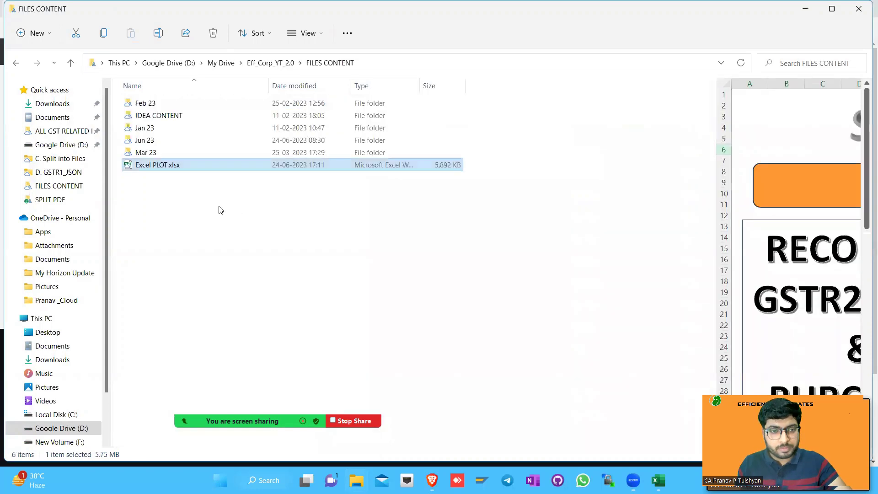
{"action": "key", "text": "alt+Tab"}
{"action": "key", "text": "alt+Tab"}
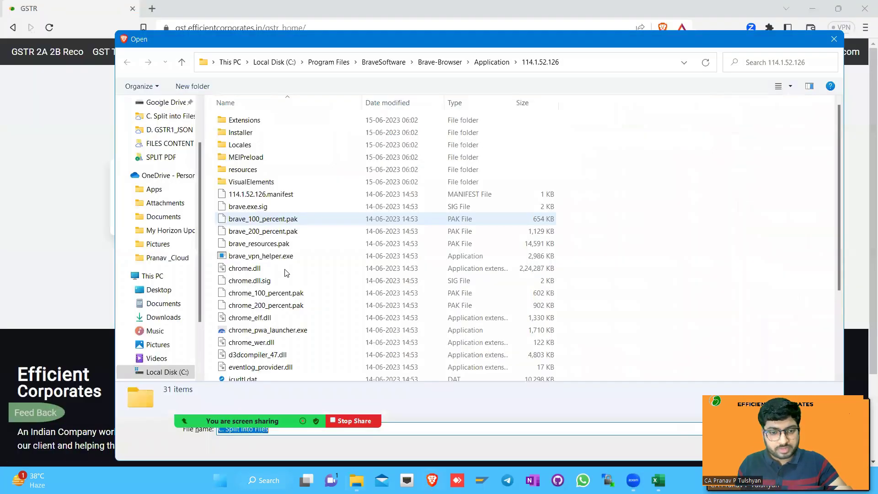
{"action": "key", "text": "ctrl+v"}
{"action": "key", "text": "Return"}
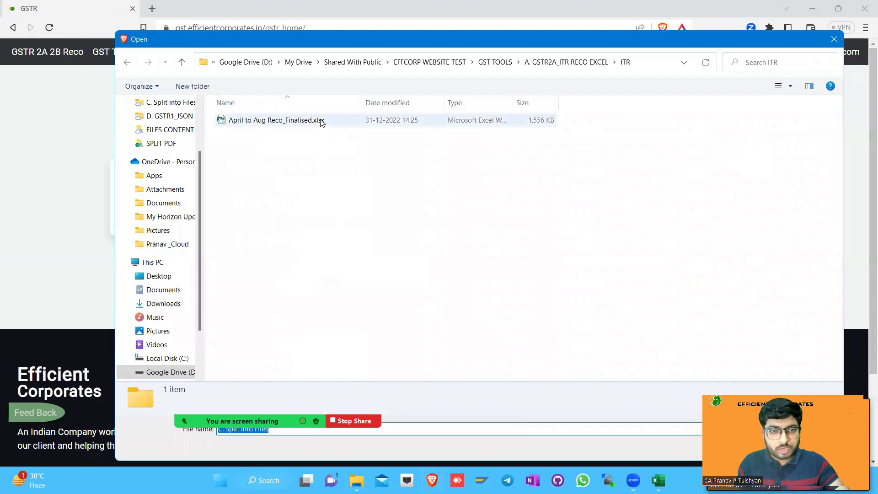
{"action": "left_click", "coordinate": [320, 119]}
{"action": "key", "text": "Return"}
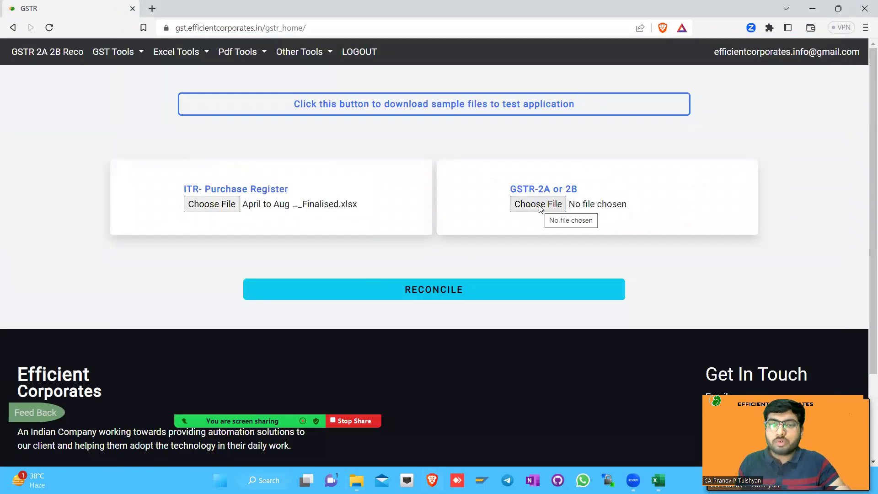
{"action": "key", "text": "alt+Tab"}
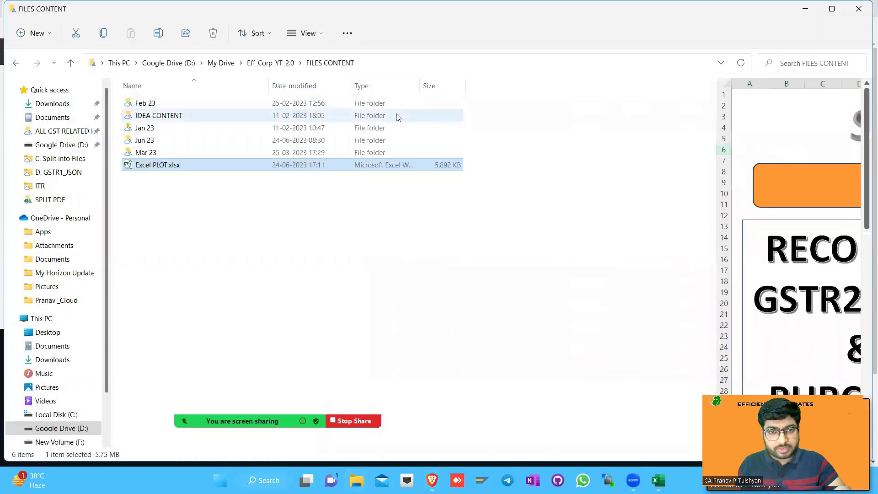
Open the GSTR 2 CONSOLIDATED folder and select All Months Combined GSTR2A.xlsx for preview
{"action": "key", "text": "alt+Tab"}
{"action": "key", "text": "Tab"}
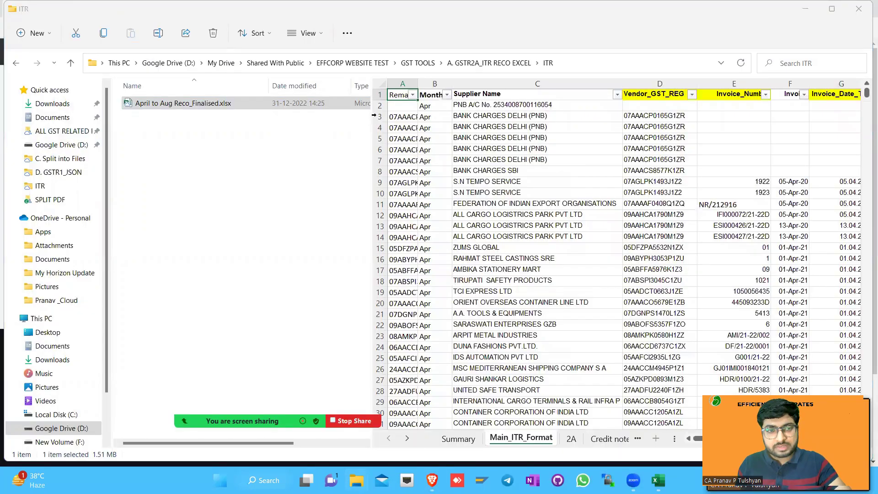
{"action": "left_click", "coordinate": [467, 64]}
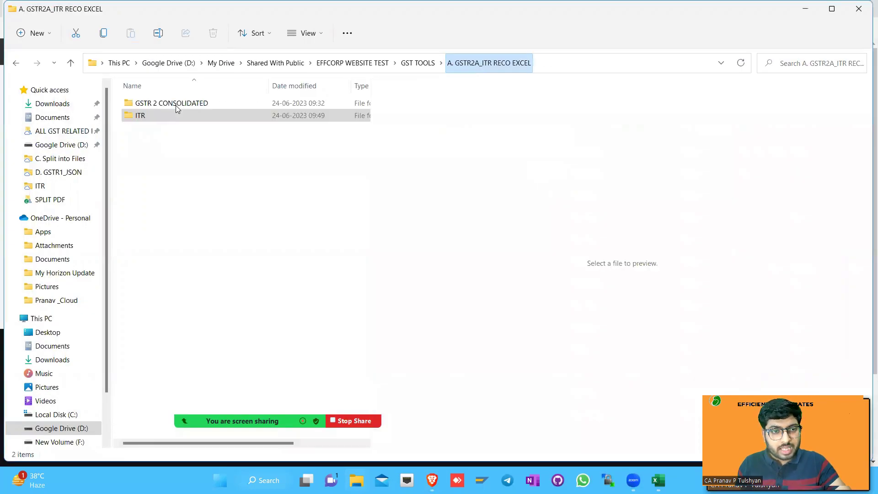
{"action": "left_click", "coordinate": [179, 104]}
{"action": "double_click", "coordinate": [178, 105]}
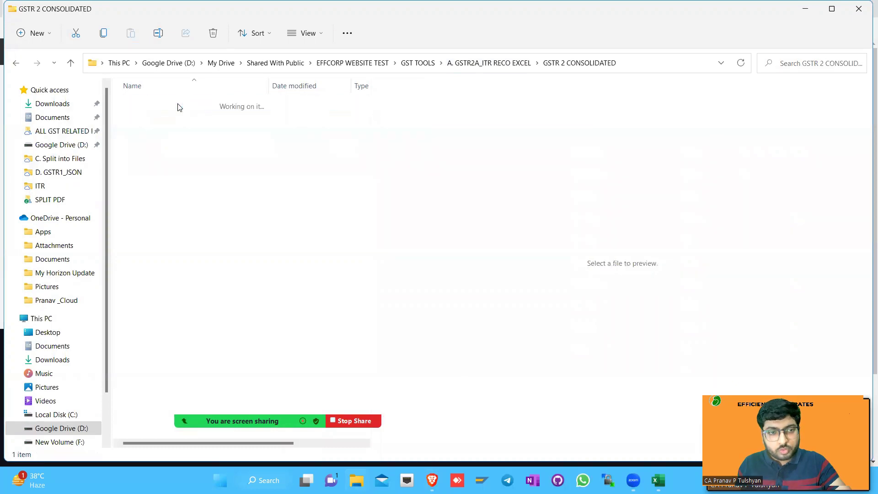
{"action": "left_click", "coordinate": [178, 107]}
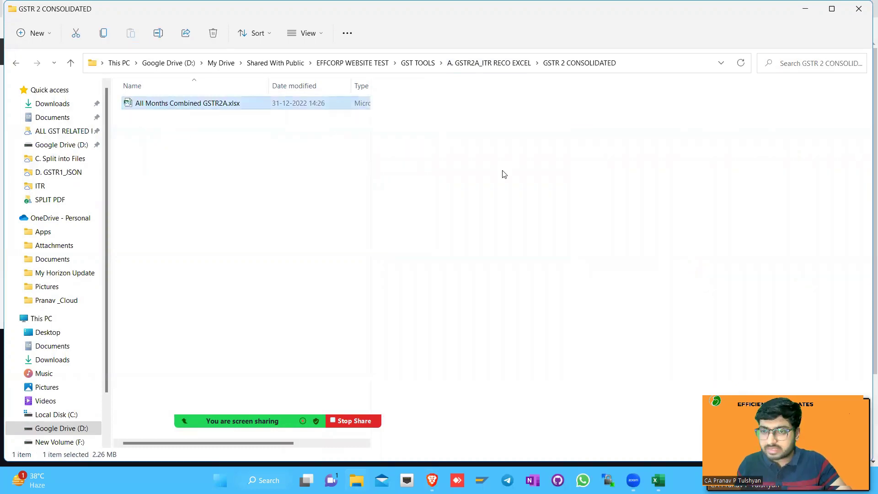
Step across the previewed sheet's header row to review its tax columns
{"action": "left_click", "coordinate": [450, 99]}
{"action": "key", "text": "Right"}
{"action": "key", "text": "Right"}
{"action": "key", "text": "Right"}
{"action": "key", "text": "Right"}
{"action": "key", "text": "Right"}
{"action": "key", "text": "Right"}
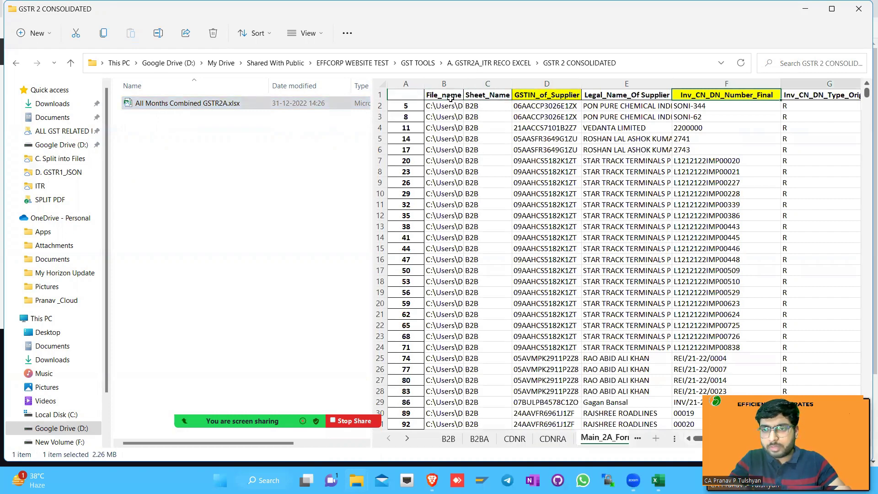
{"action": "key", "text": "Home"}
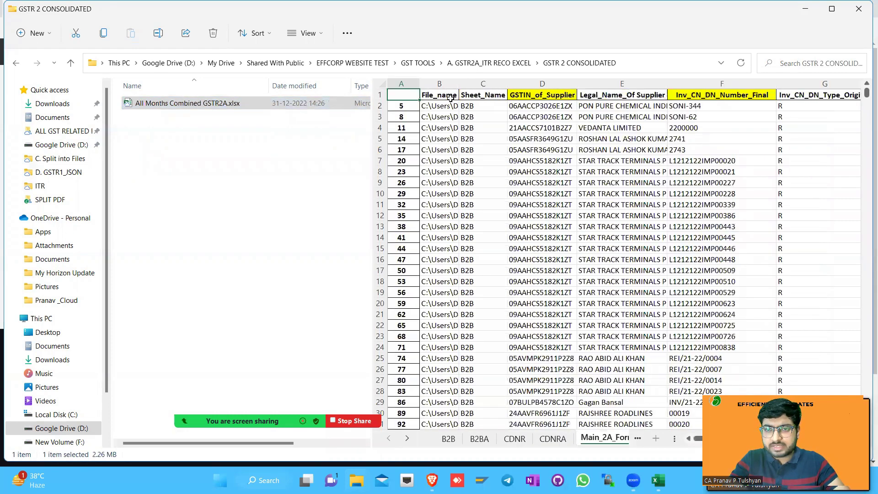
{"action": "key", "text": "Right"}
{"action": "key", "text": "Right"}
{"action": "key", "text": "Right"}
{"action": "key", "text": "Right"}
{"action": "key", "text": "Right"}
{"action": "key", "text": "Right"}
{"action": "key", "text": "Right"}
{"action": "key", "text": "Right"}
{"action": "key", "text": "Right"}
{"action": "key", "text": "Right"}
{"action": "key", "text": "Right"}
{"action": "key", "text": "Right"}
{"action": "key", "text": "Right"}
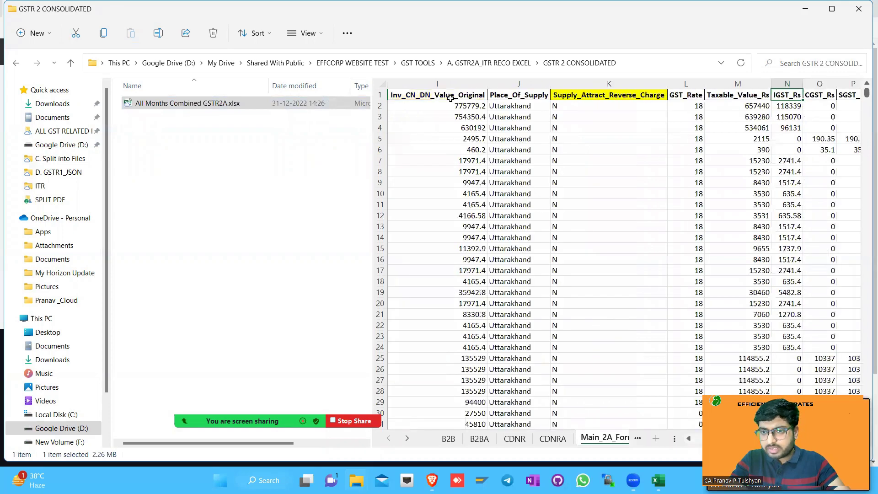
{"action": "key", "text": "Right"}
{"action": "key", "text": "Right"}
{"action": "key", "text": "Right"}
{"action": "key", "text": "Right"}
{"action": "key", "text": "Right"}
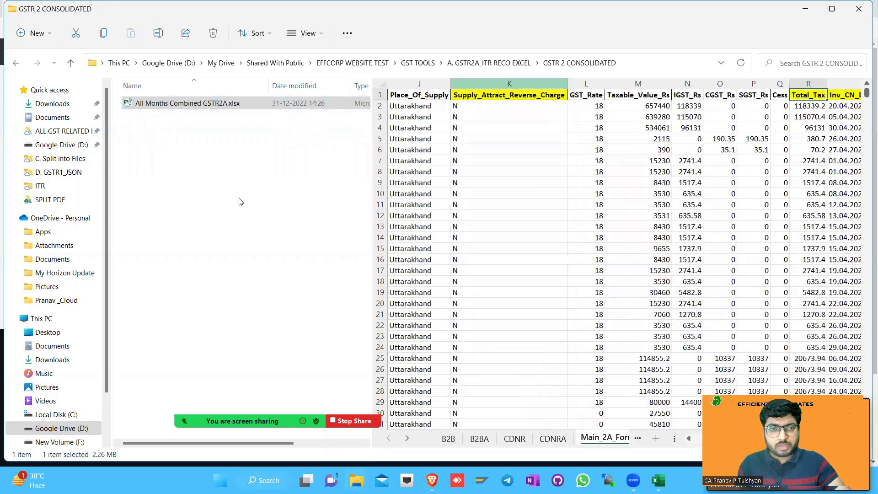
{"action": "key", "text": "alt+Tab"}
{"action": "key", "text": "alt+Tab"}
{"action": "key", "text": "alt+Tab"}
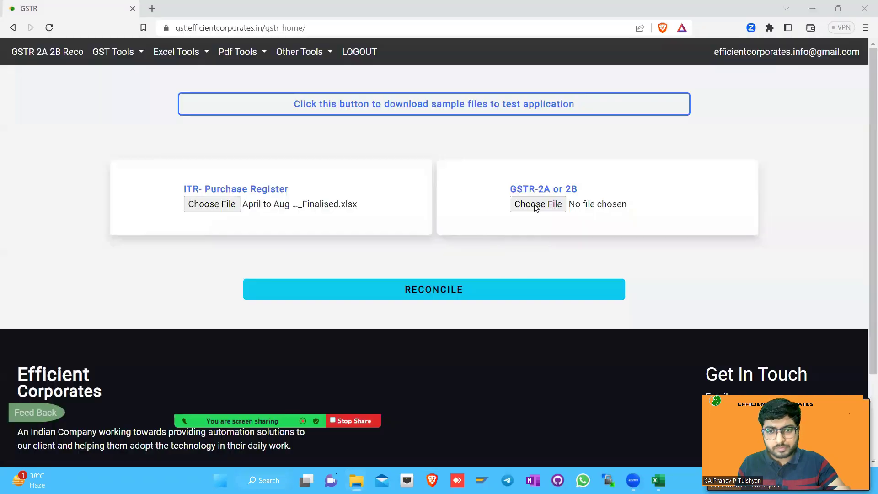
Attach All Months Combined GSTR2A.xlsx from GSTR 2 CONSOLIDATED to the GSTR-2A slot and click RECONCILE
{"action": "left_click", "coordinate": [536, 207]}
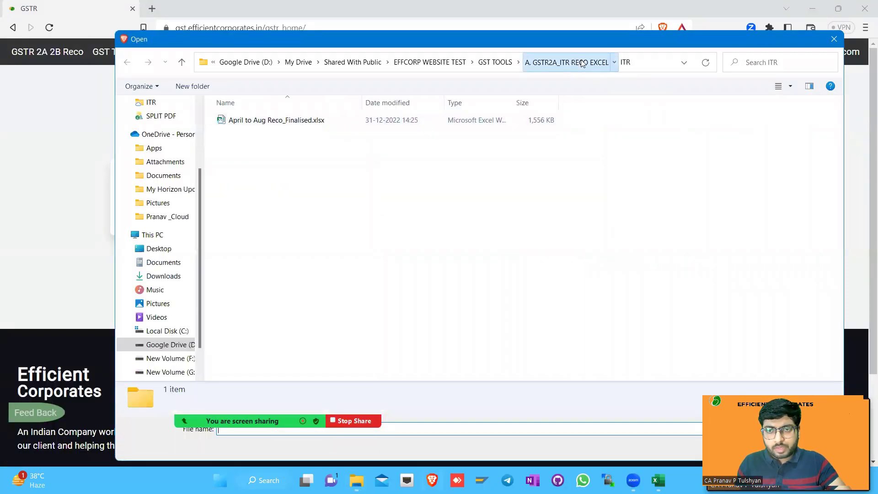
{"action": "left_click", "coordinate": [590, 62]}
{"action": "double_click", "coordinate": [278, 121]}
{"action": "left_click", "coordinate": [277, 120]}
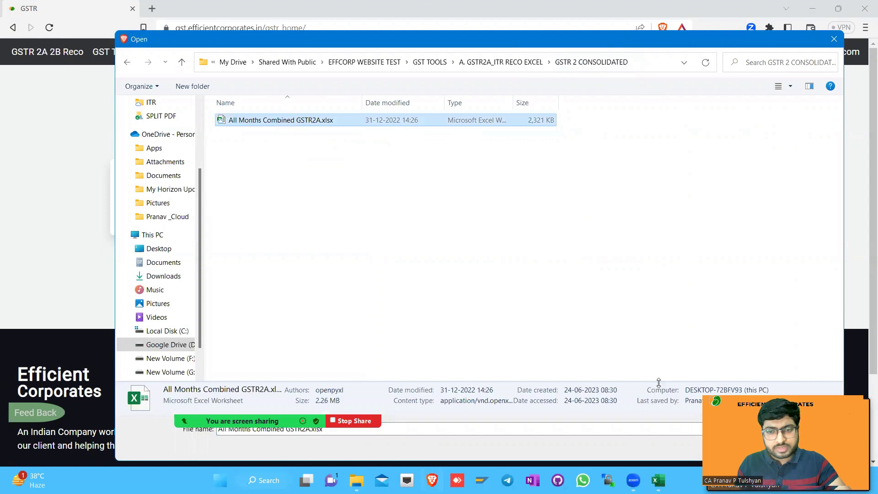
{"action": "key", "text": "Return"}
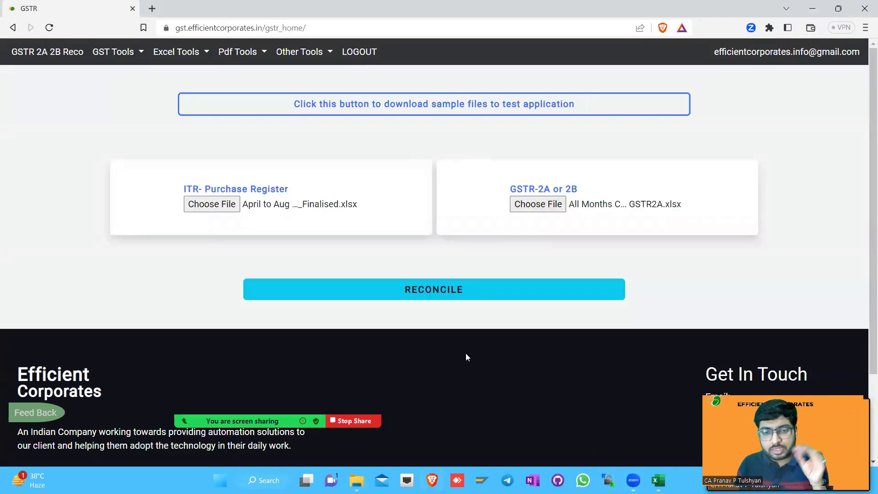
{"action": "left_click", "coordinate": [467, 295]}
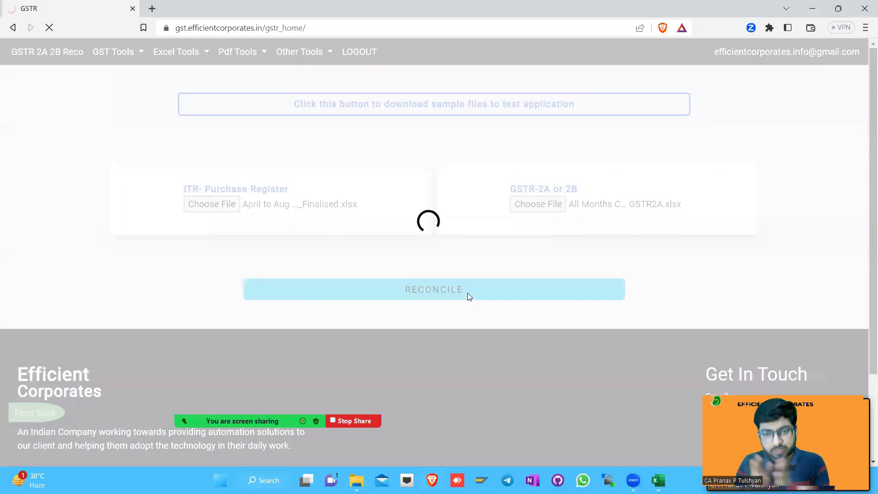
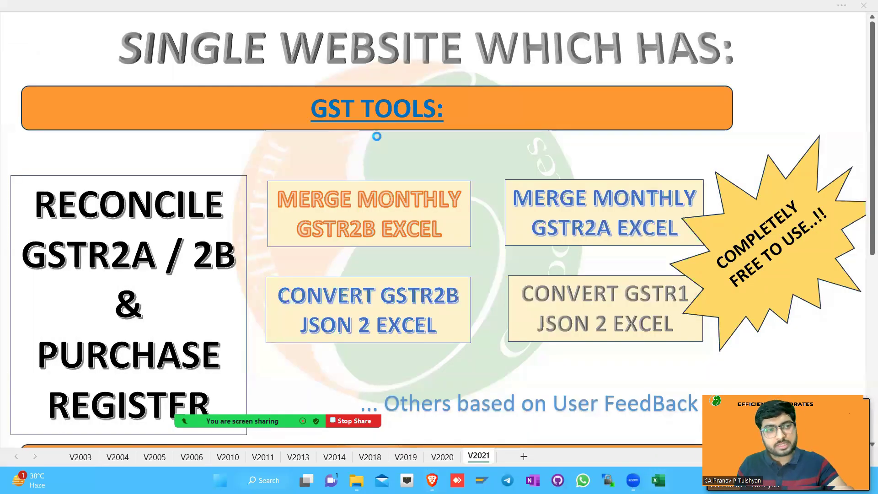
Paste the reconciliation table into a new workbook, unwrapped, with AutoFit columns and all borders
{"action": "key", "text": "ctrl+n"}
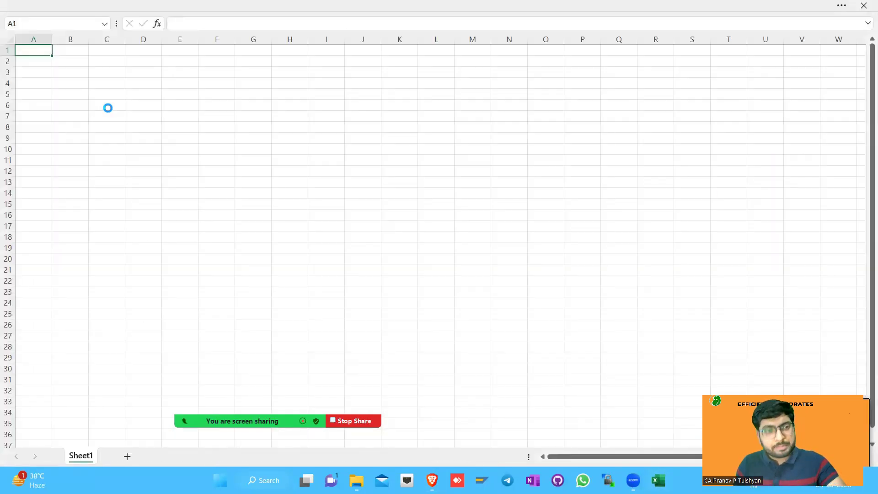
{"action": "key", "text": "ctrl+v"}
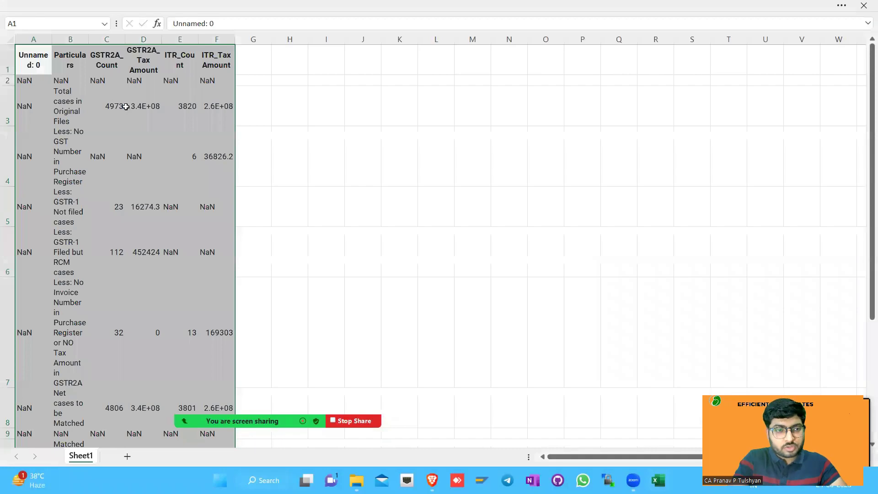
{"action": "key", "text": "alt+h"}
{"action": "key", "text": "w"}
{"action": "key", "text": "alt+h"}
{"action": "key", "text": "o"}
{"action": "key", "text": "i"}
{"action": "key", "text": "alt+h"}
{"action": "key", "text": "b"}
{"action": "key", "text": "a"}
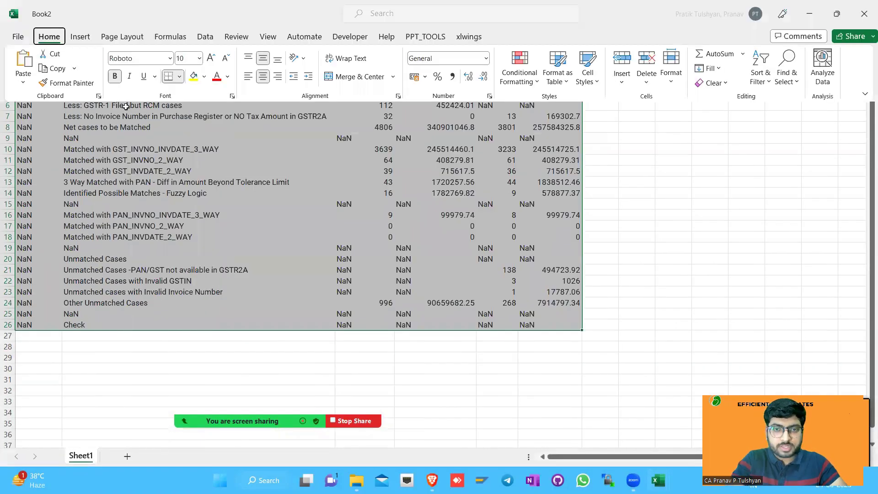
Replace every NaN in the table with an empty cell
{"action": "key", "text": "ctrl+h"}
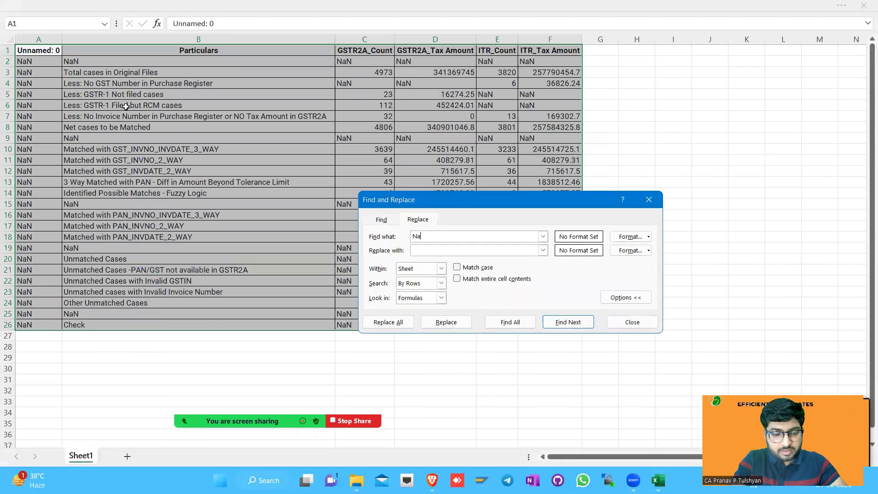
{"action": "key", "text": "alt+a"}
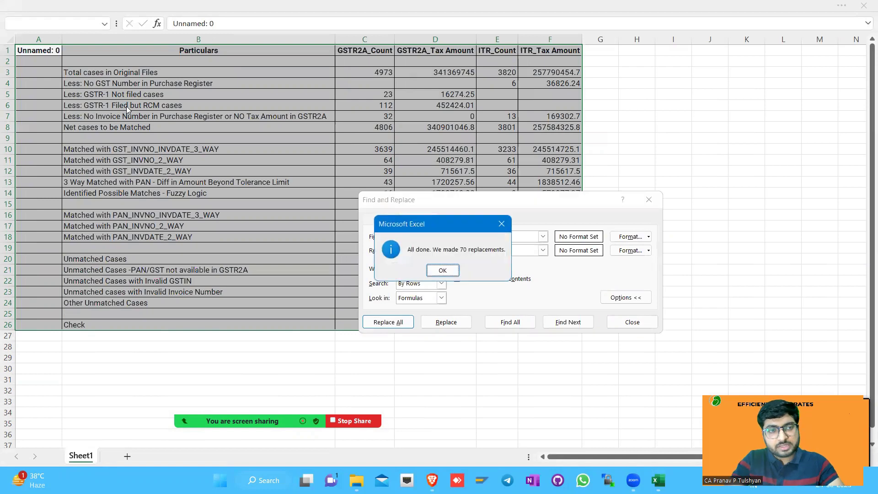
{"action": "key", "text": "Return"}
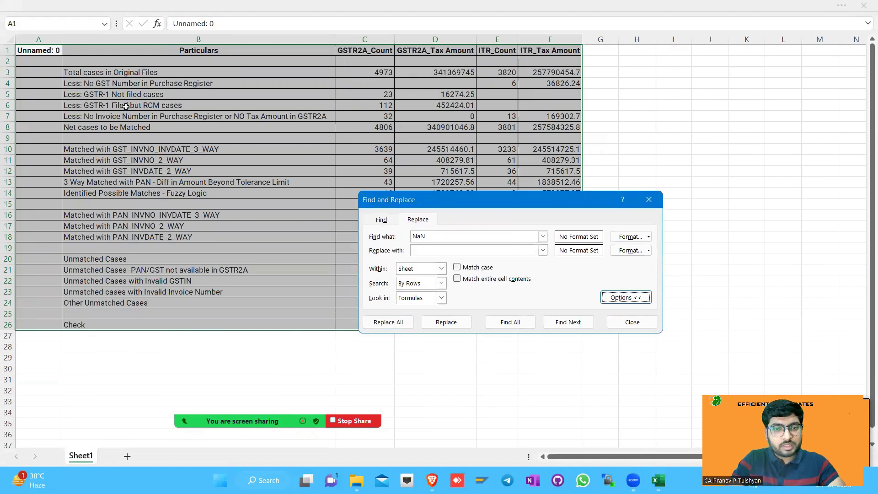
{"action": "key", "text": "Escape"}
Delete the Unnamed: 0 column and check the row 3 totals
{"action": "key", "text": "ctrl+space"}
{"action": "key", "text": "ctrl+minus"}
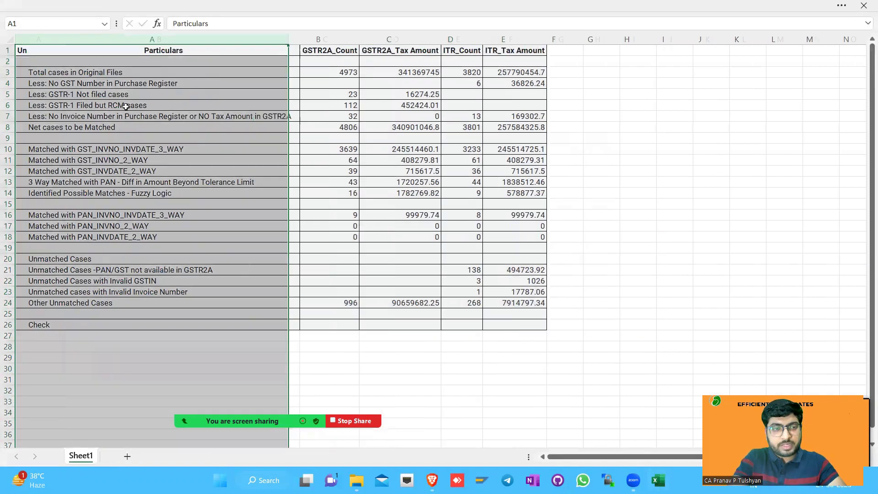
{"action": "key", "text": "Down"}
{"action": "key", "text": "Down"}
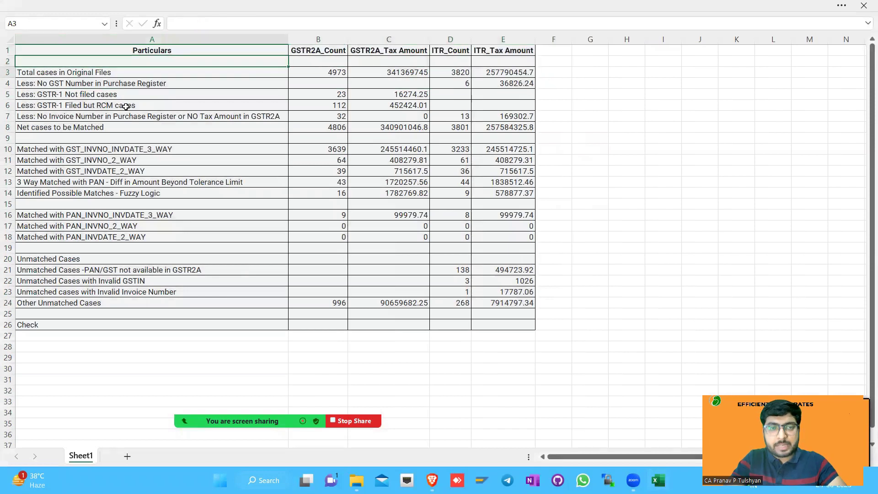
{"action": "key", "text": "Right"}
{"action": "key", "text": "Right"}
{"action": "key", "text": "Right"}
{"action": "key", "text": "Right"}
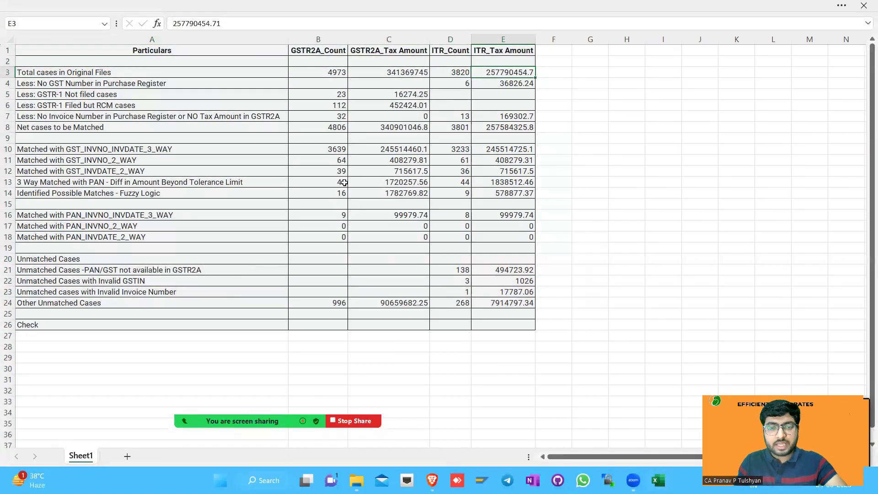
{"action": "key", "text": "alt+Tab"}
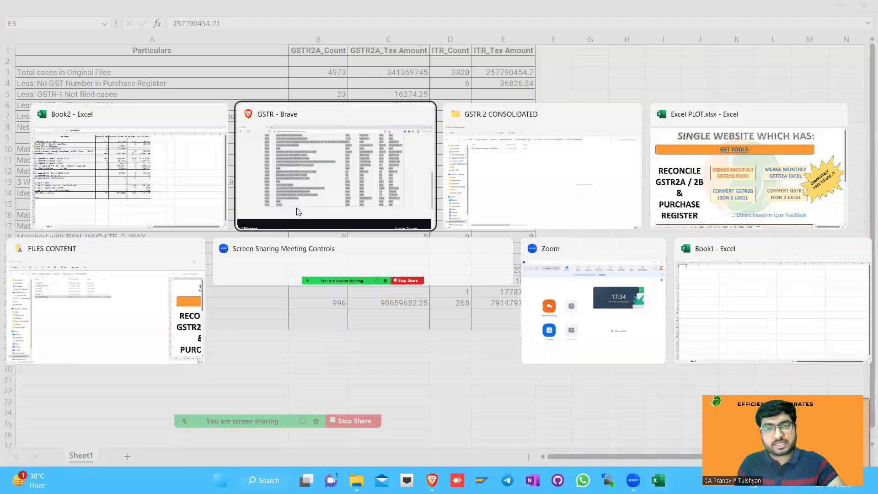
Download the reconciliation working file from the GSTR results page
{"action": "key", "text": "alt+Tab"}
{"action": "left_click", "coordinate": [298, 211]}
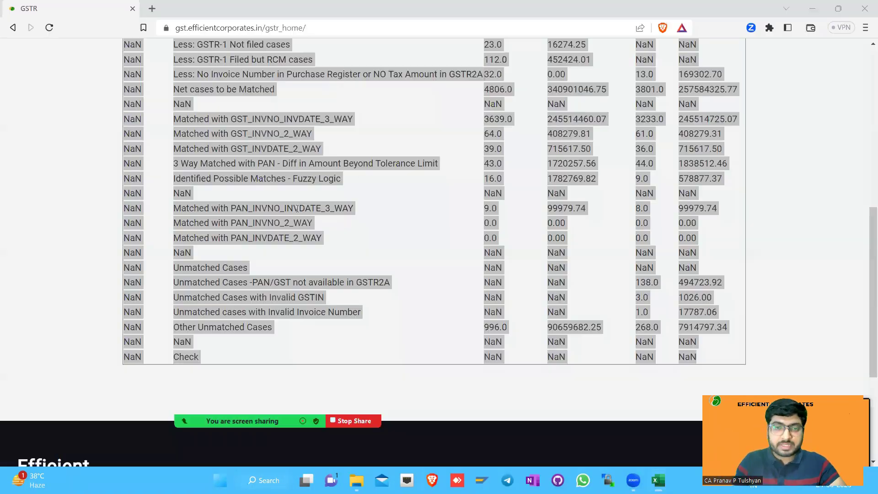
{"action": "left_click", "coordinate": [195, 239]}
{"action": "scroll", "coordinate": [274, 274], "scroll_direction": "up", "scroll_amount": 7}
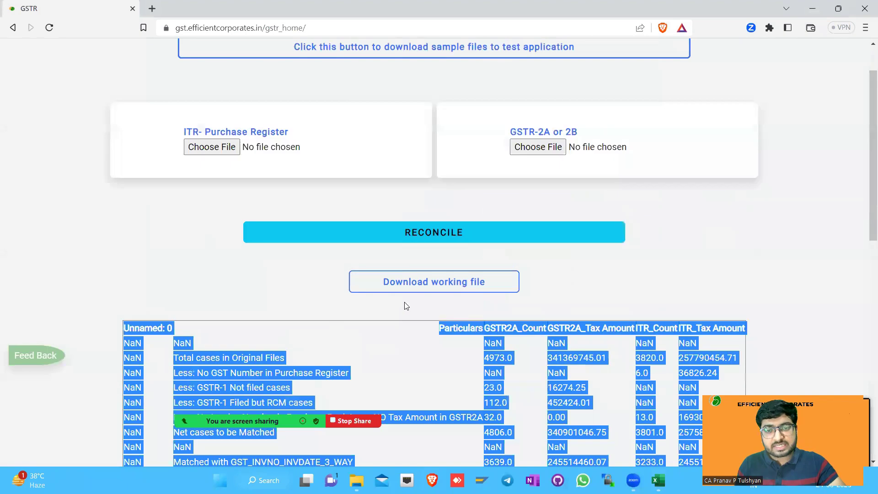
{"action": "left_click", "coordinate": [409, 284]}
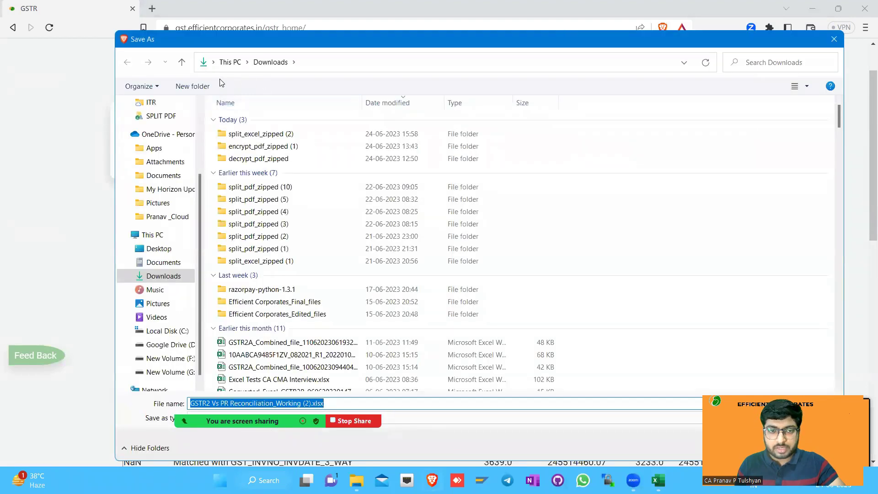
Save the working file into the GSTR 2 CONSOLIDATED folder and open it from recent downloads
{"action": "key", "text": "alt+Tab"}
{"action": "key", "text": "Tab"}
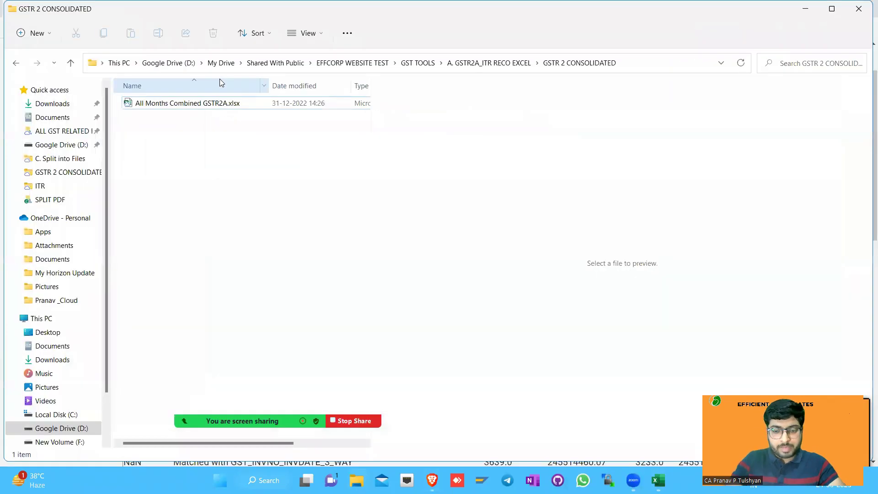
{"action": "key", "text": "alt+d"}
{"action": "key", "text": "ctrl+c"}
{"action": "key", "text": "alt+Tab"}
{"action": "key", "text": "ctrl+v"}
{"action": "key", "text": "Return"}
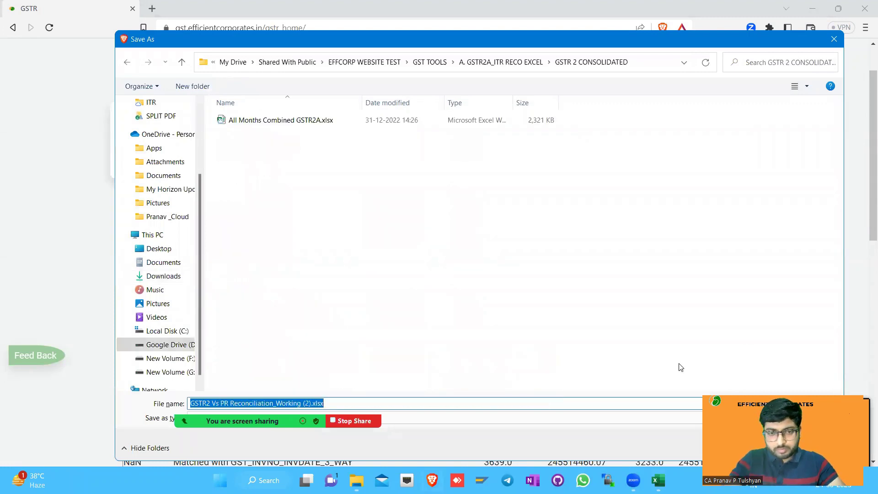
{"action": "key", "text": "Return"}
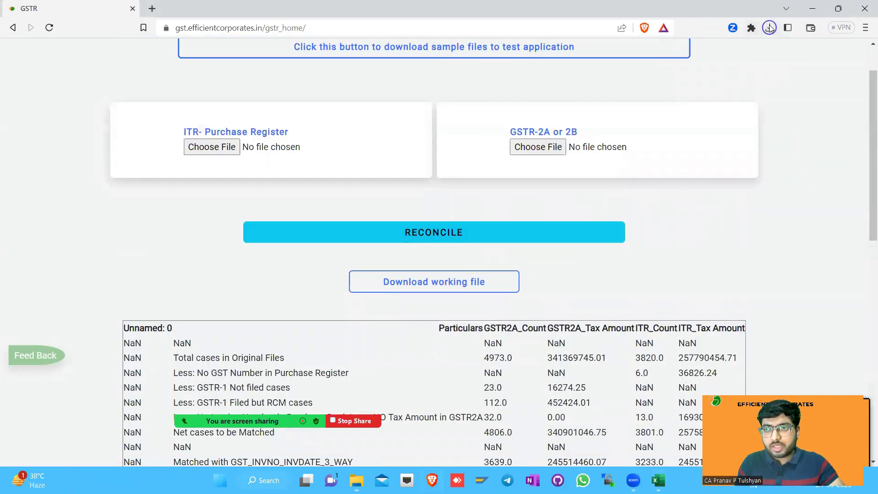
{"action": "left_click", "coordinate": [770, 28]}
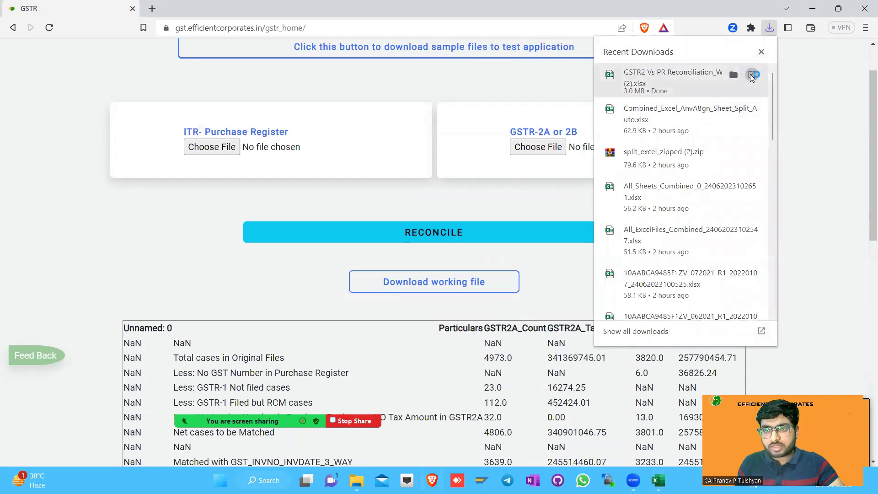
{"action": "left_click", "coordinate": [752, 76]}
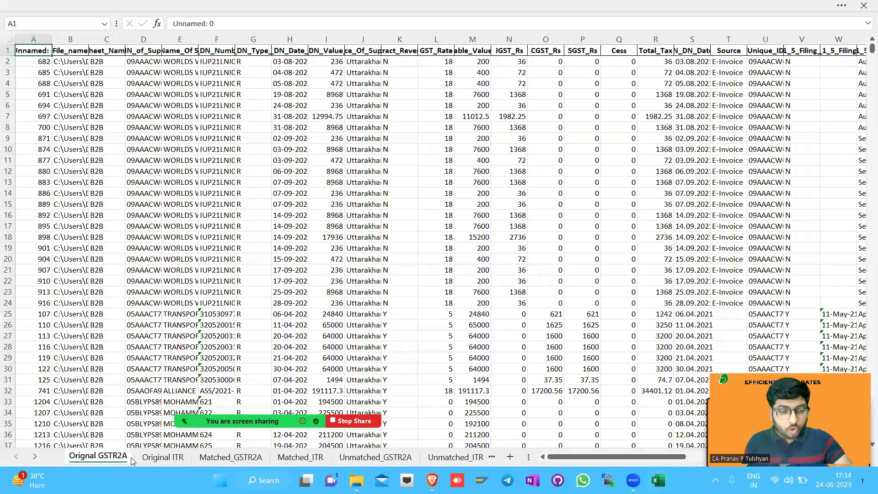
Look through the Original ITR, Matched_ITR and Unmatched sheets, ending on Orignal GSTR2A
{"action": "left_click", "coordinate": [196, 458]}
{"action": "left_click", "coordinate": [292, 458]}
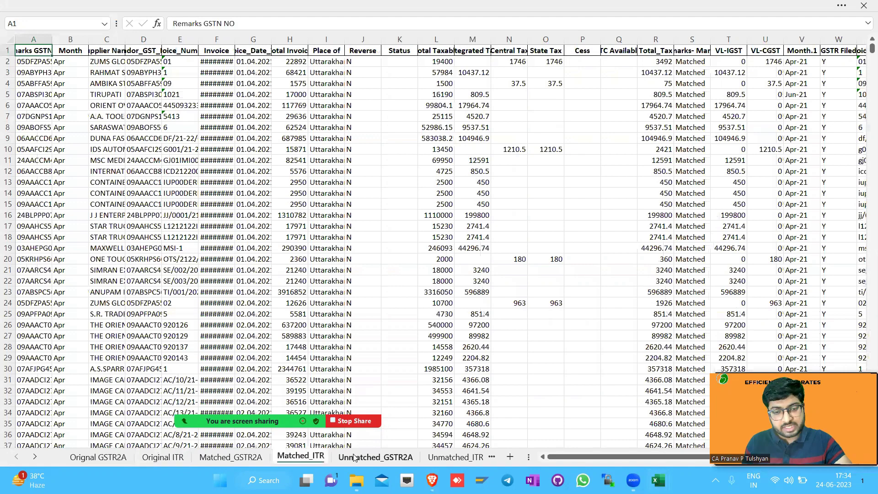
{"action": "left_click", "coordinate": [382, 458]}
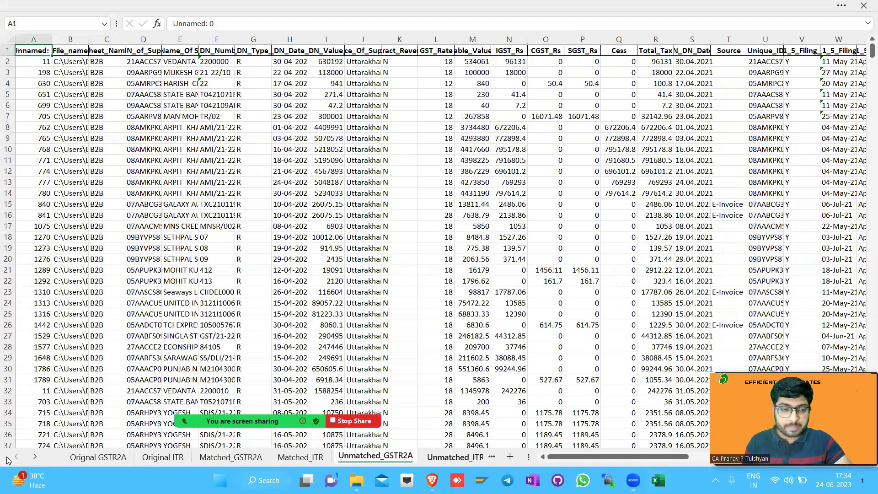
{"action": "key", "text": "ctrl+Page_Down"}
{"action": "scroll", "coordinate": [77, 462], "scroll_direction": "up", "scroll_amount": 1}
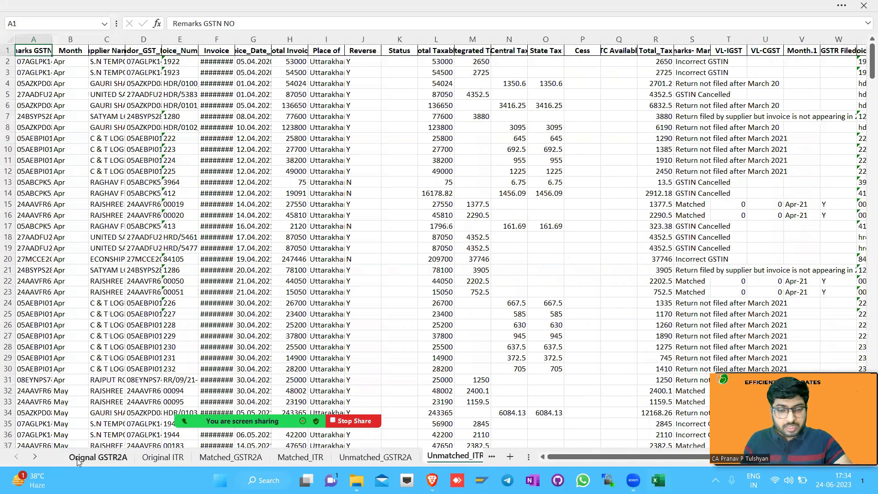
{"action": "left_click", "coordinate": [97, 457]}
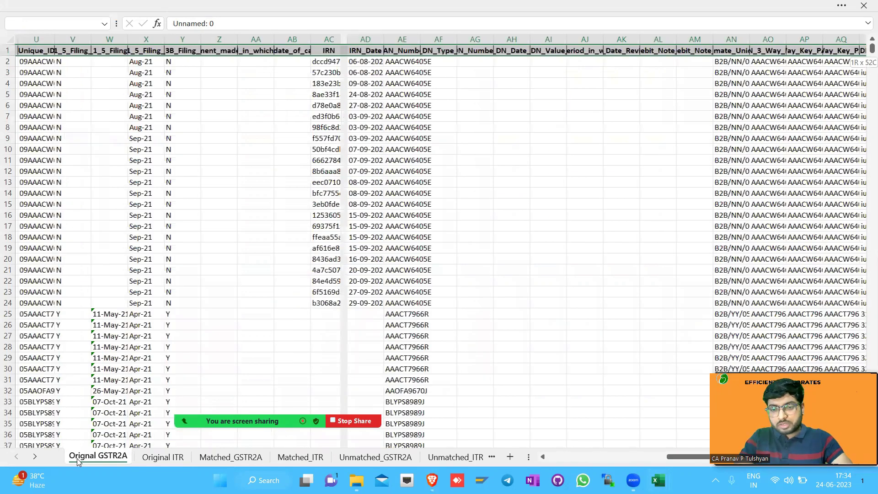
Create a pivot table on a new sheet from all Orignal GSTR2A data rows
{"action": "key", "text": "ctrl+shift+Down"}
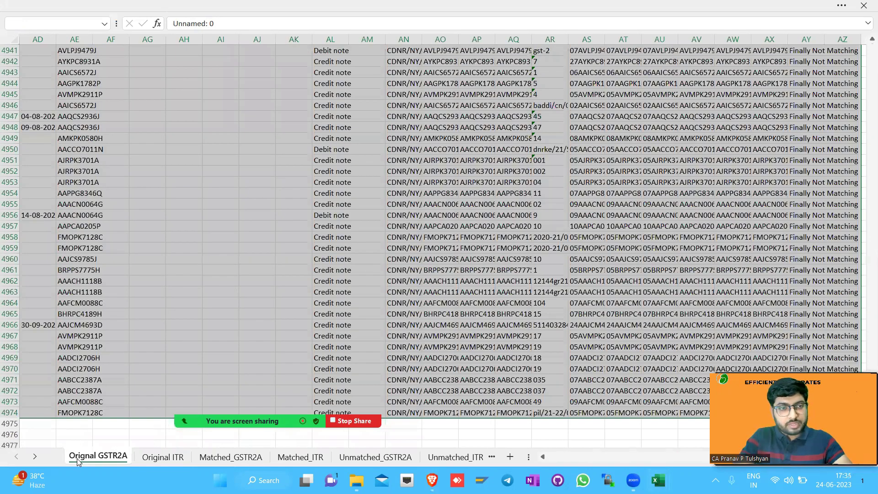
{"action": "key", "text": "alt+n"}
{"action": "key", "text": "v"}
{"action": "key", "text": "t"}
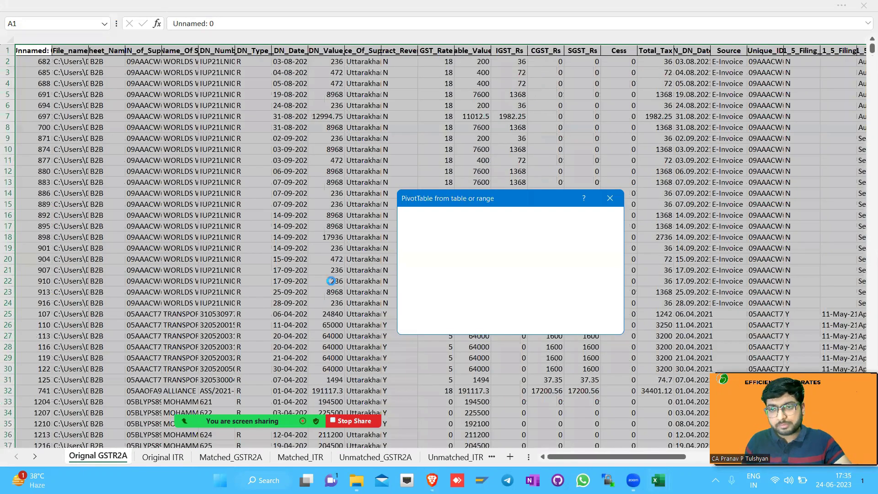
{"action": "key", "text": "Return"}
{"action": "left_click", "coordinate": [742, 90]}
Add Final_Effcorp _Remarks as rows, Sum of Total_Tax as values and GSTIN_of_Supplier to the pivot
{"action": "type", "text": "RE"}
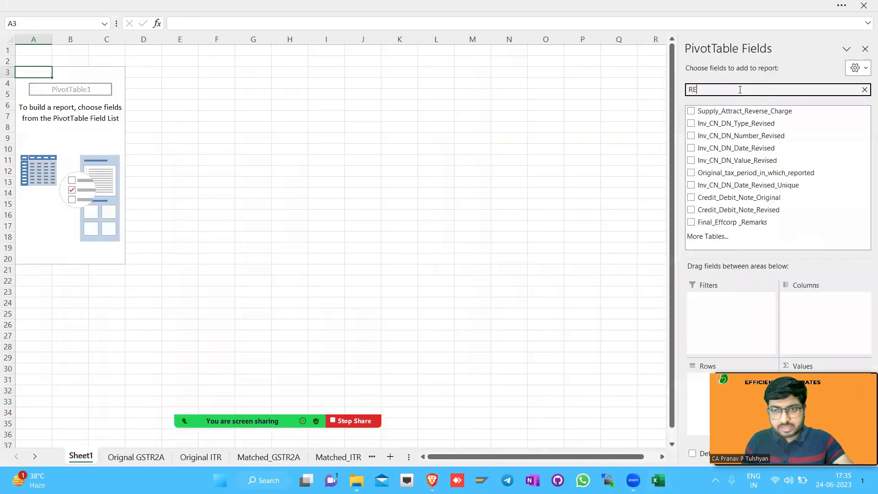
{"action": "left_click", "coordinate": [730, 222]}
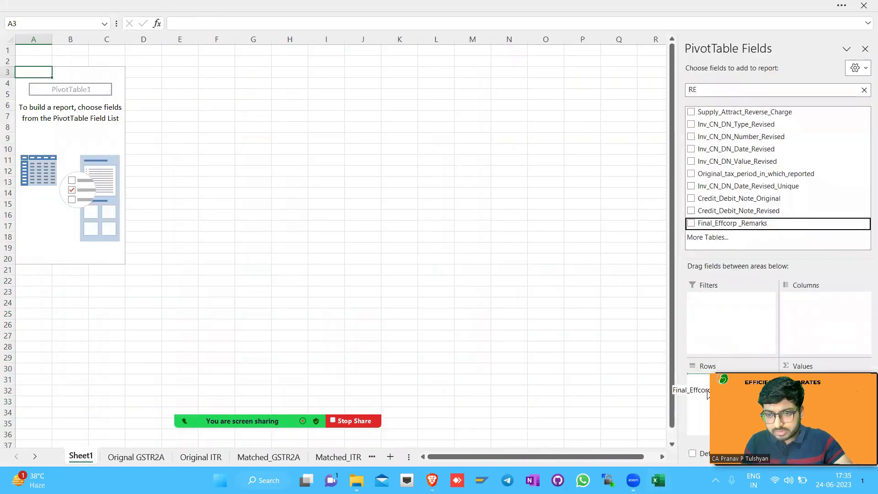
{"action": "double_click", "coordinate": [692, 89]}
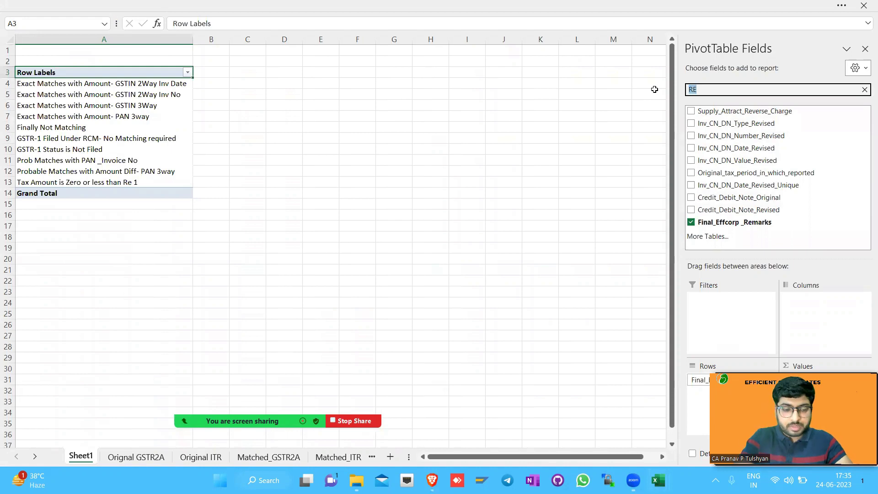
{"action": "type", "text": "TAX"}
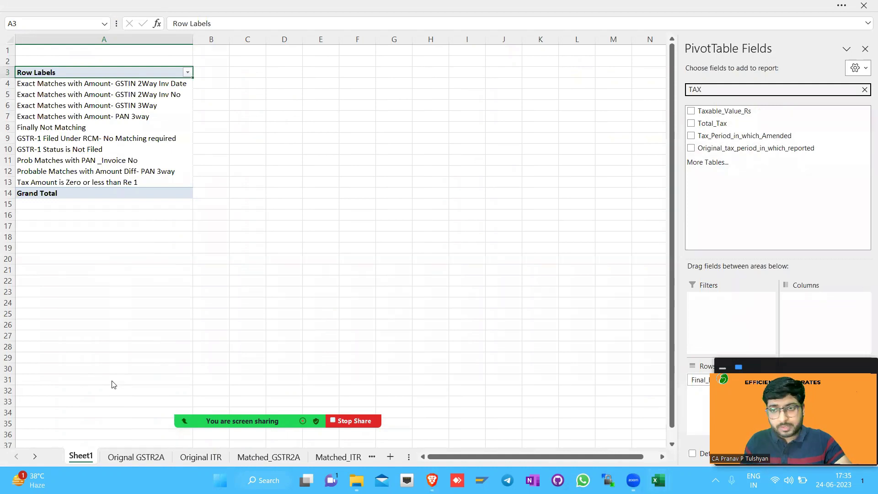
{"action": "left_click", "coordinate": [714, 123]}
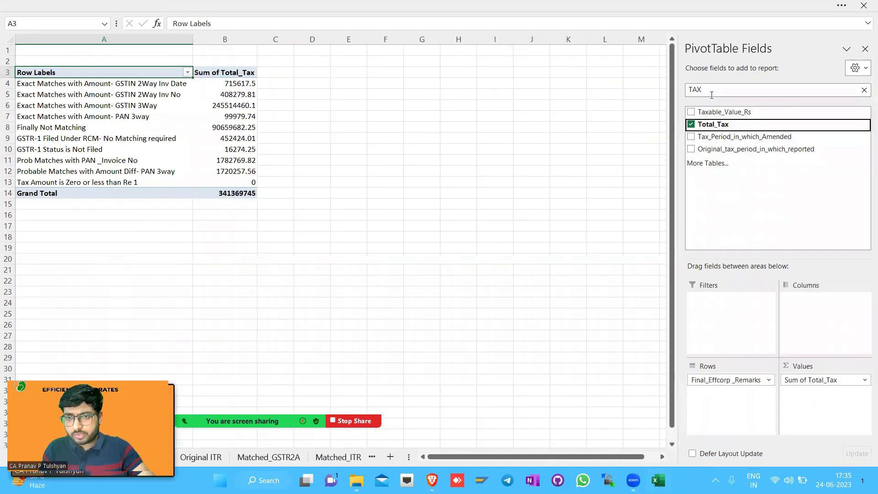
{"action": "type", "text": "GST"}
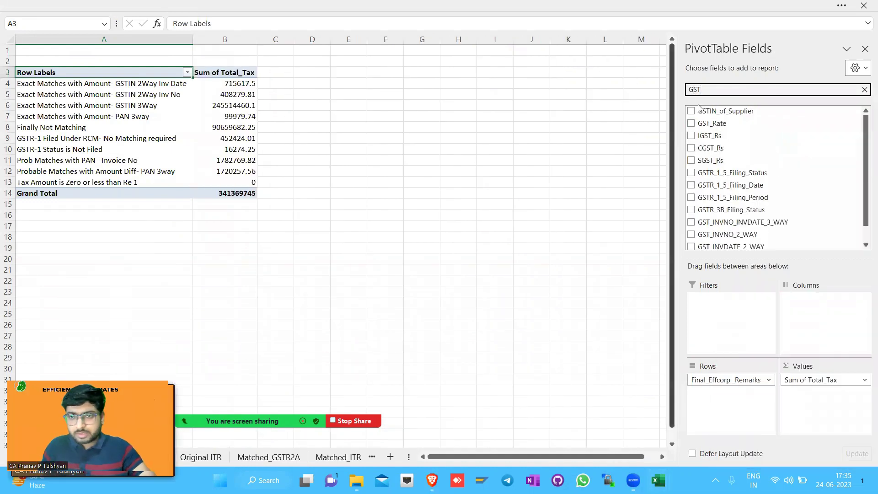
{"action": "left_click_drag", "start_coordinate": [714, 112], "coordinate": [827, 388]}
Title the first pivot 'ITR SUMMARY' in bold
{"action": "left_click", "coordinate": [76, 58]}
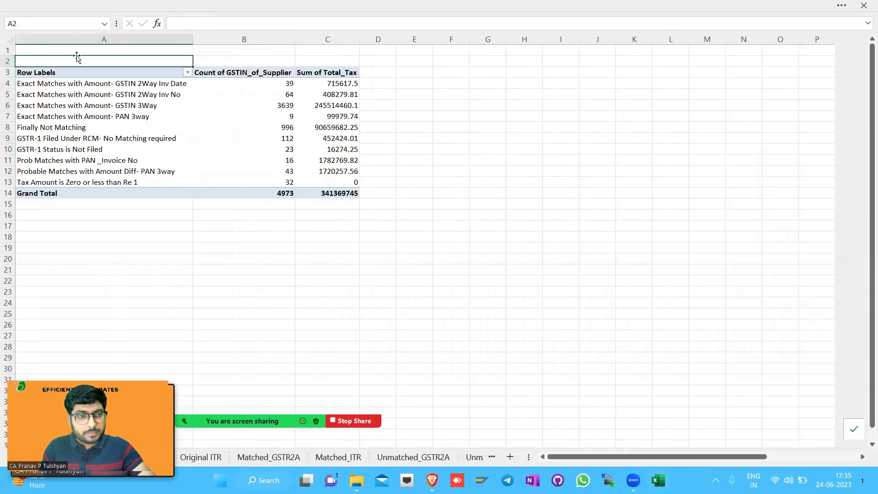
{"action": "type", "text": "ITR SUMMARY"}
{"action": "key", "text": "Return"}
{"action": "key", "text": "Up"}
{"action": "key", "text": "ctrl+b"}
Start a second PivotTable from a table/range placed at H2
{"action": "key", "text": "Right"}
{"action": "key", "text": "Right"}
{"action": "key", "text": "Right"}
{"action": "key", "text": "Right"}
{"action": "key", "text": "Right"}
{"action": "key", "text": "Right"}
{"action": "key", "text": "Right"}
{"action": "key", "text": "alt+n"}
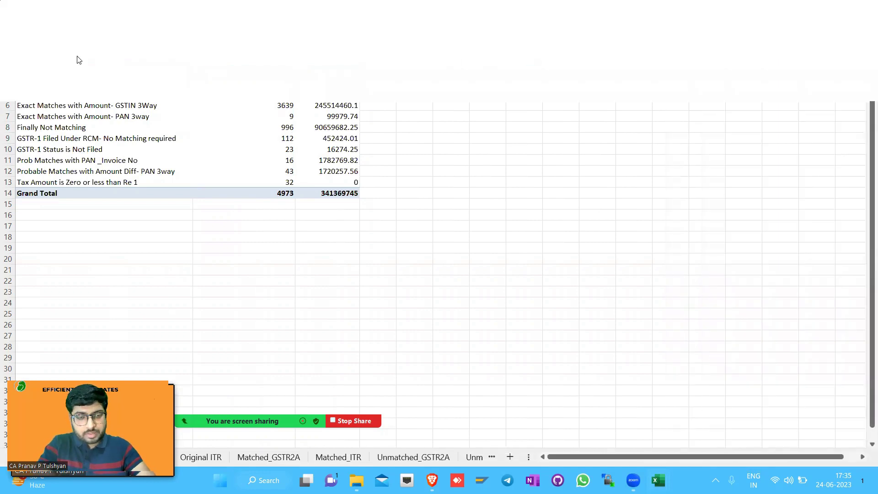
{"action": "key", "text": "v"}
{"action": "key", "text": "t"}
{"action": "key", "text": "ctrl+Page_Down"}
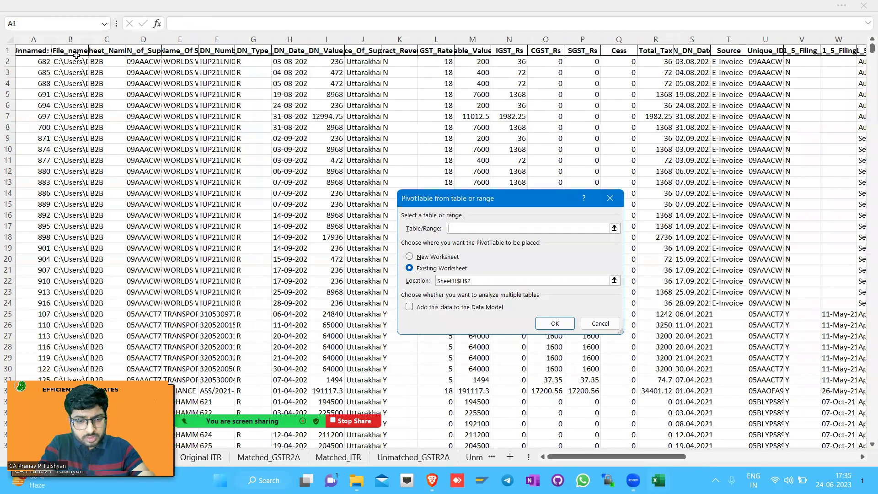
Use all Original ITR data as the source and create the pivot at H2
{"action": "key", "text": "ctrl+Page_Down"}
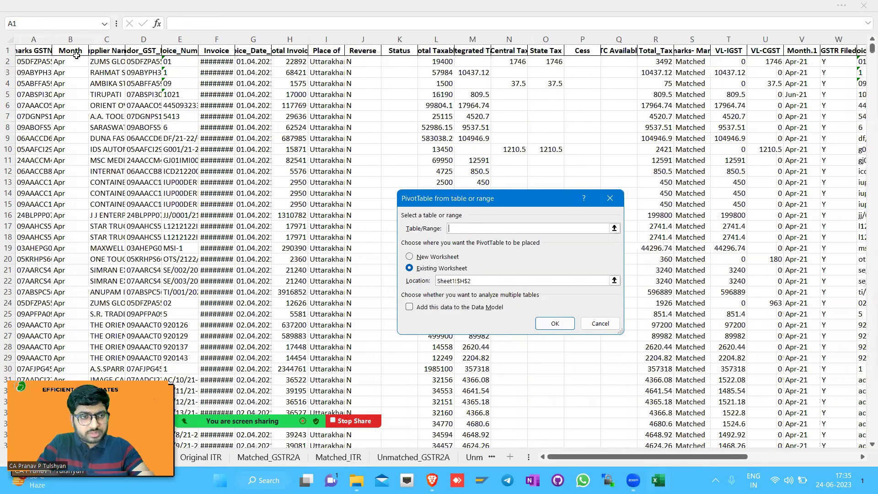
{"action": "key", "text": "ctrl+a"}
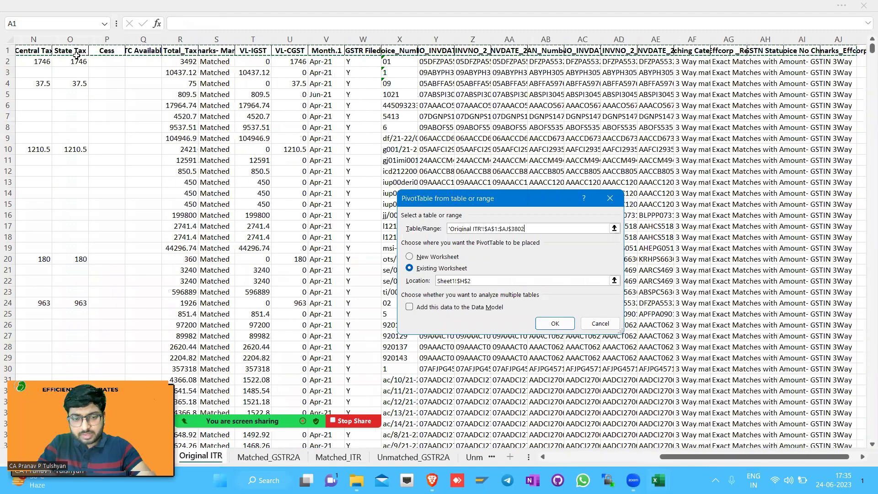
{"action": "key", "text": "Return"}
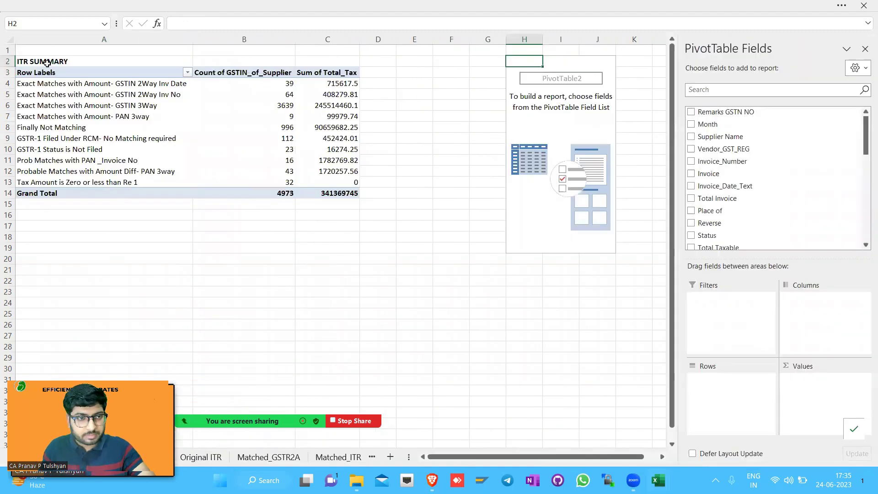
Retitle the A2 heading to 'GSTR2A SUMMARY'
{"action": "left_click", "coordinate": [49, 63]}
{"action": "type", "text": "GSTR2A"}
{"action": "key", "text": "Return"}
Add Final_Effcorp_Remarks as rows, with Supplier Name count and Total_Tax sum as values
{"action": "key", "text": "Right"}
{"action": "key", "text": "Right"}
{"action": "key", "text": "Right"}
{"action": "key", "text": "Right"}
{"action": "key", "text": "Right"}
{"action": "key", "text": "Right"}
{"action": "key", "text": "Right"}
{"action": "left_click", "coordinate": [712, 90]}
{"action": "type", "text": "RE"}
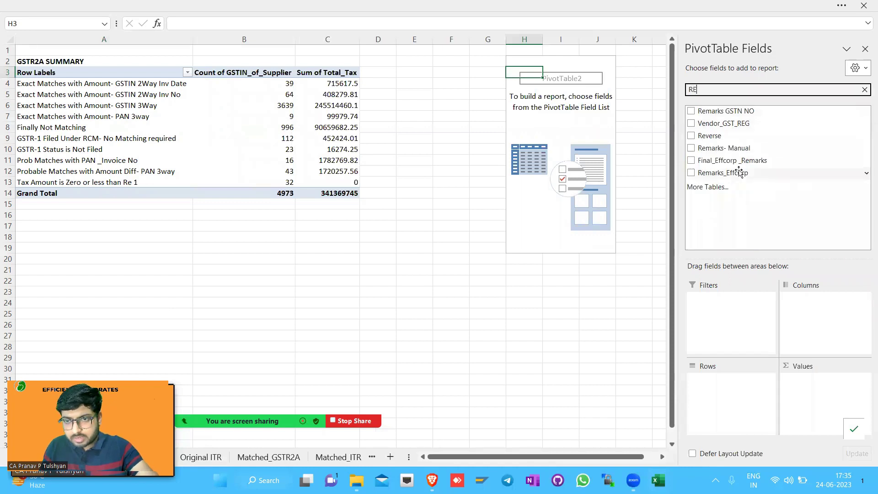
{"action": "left_click", "coordinate": [750, 161]}
{"action": "left_click", "coordinate": [715, 91]}
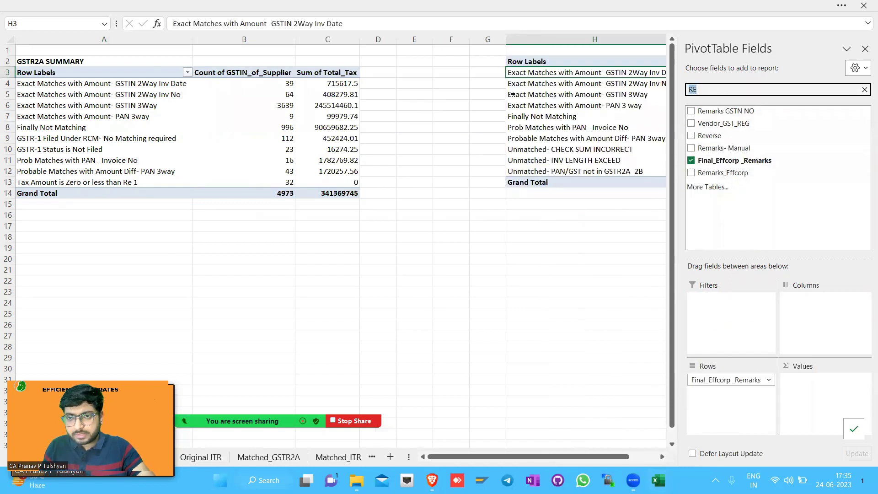
{"action": "type", "text": "GST"}
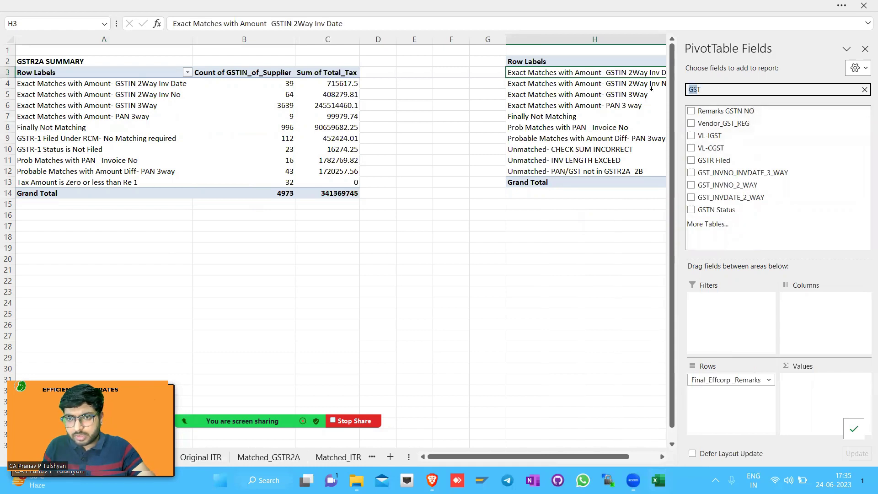
{"action": "type", "text": "NAME"}
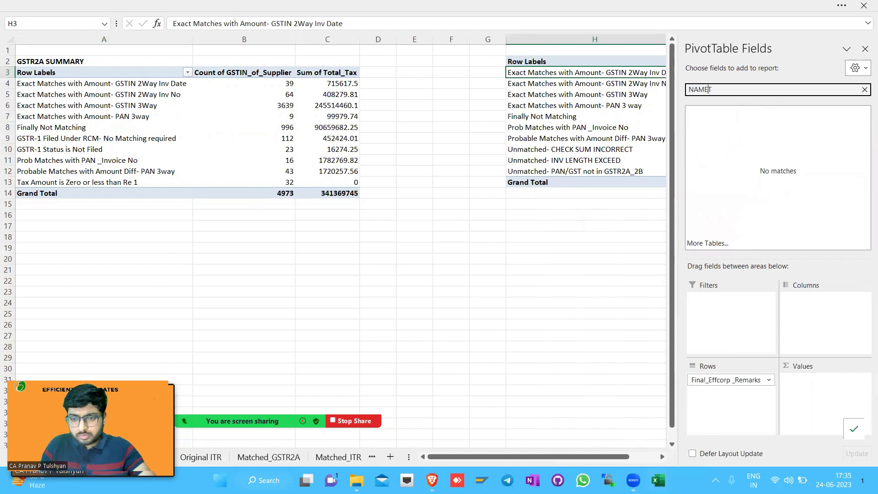
{"action": "left_click_drag", "start_coordinate": [720, 112], "coordinate": [803, 366]}
{"action": "double_click", "coordinate": [714, 90]}
{"action": "type", "text": "TOTA"}
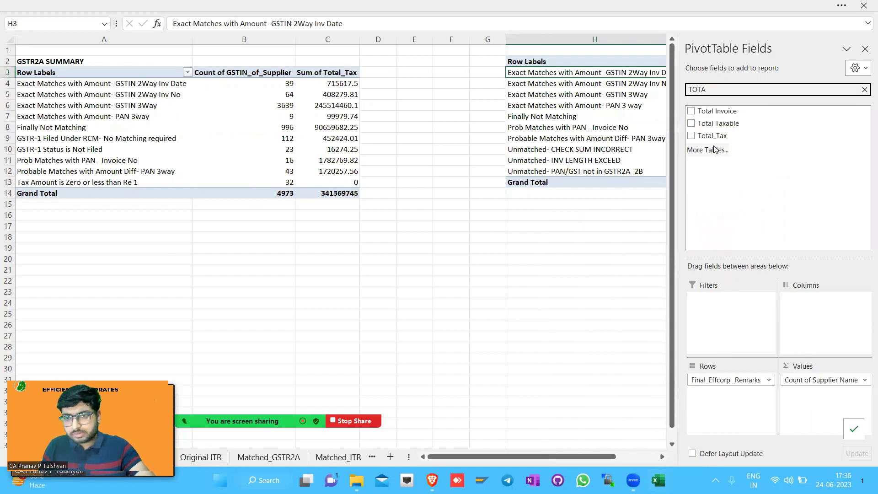
{"action": "left_click", "coordinate": [714, 137]}
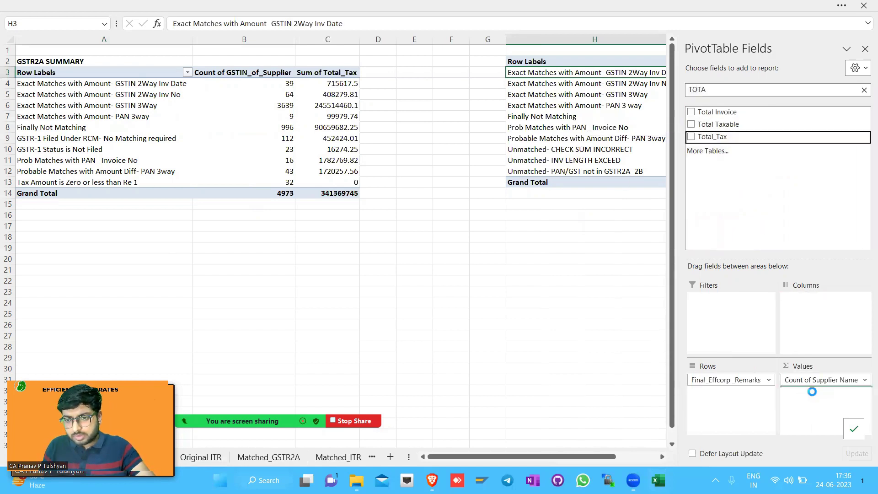
{"action": "left_click", "coordinate": [866, 49]}
Format both pivots' count and tax figures with comma separators and two decimals
{"action": "left_click_drag", "start_coordinate": [737, 72], "coordinate": [803, 72]}
{"action": "key", "text": "ctrl+shift+1"}
{"action": "left_click_drag", "start_coordinate": [332, 194], "coordinate": [286, 83]}
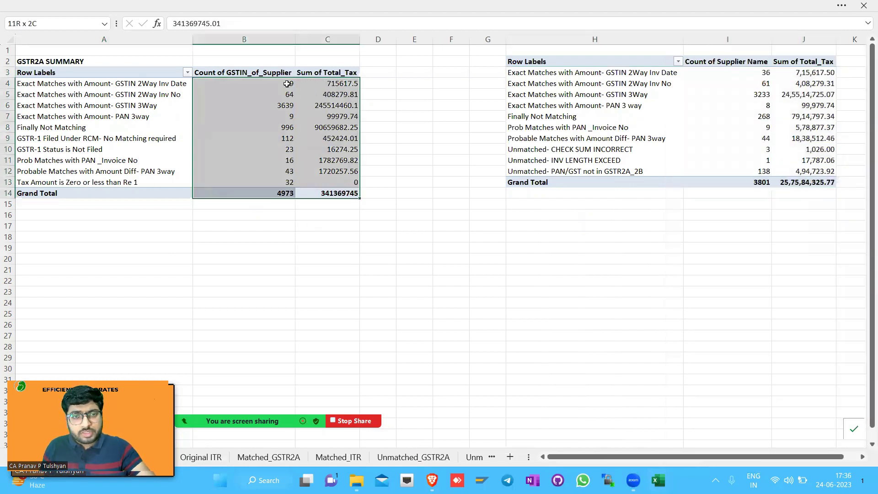
{"action": "key", "text": "ctrl+shift+1"}
Review the ITR pivot's tax totals and the GSTIN 2Way and 3Way category labels
{"action": "left_click", "coordinate": [802, 75]}
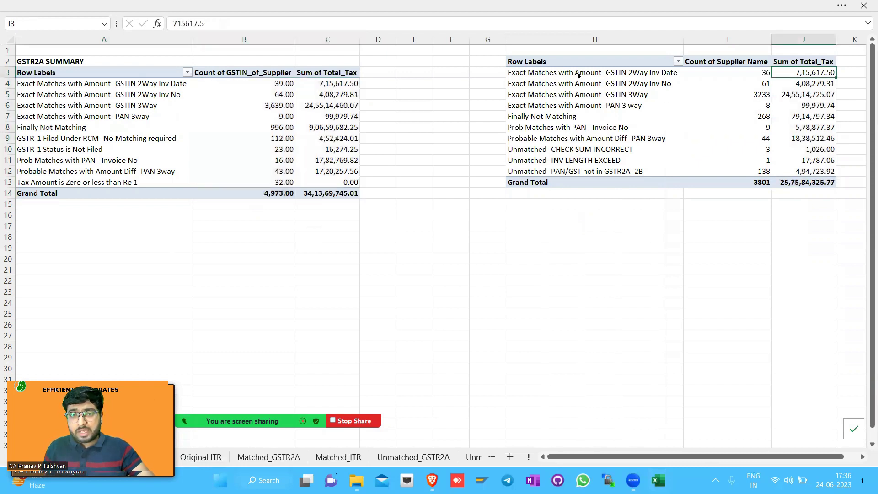
{"action": "left_click", "coordinate": [579, 77]}
{"action": "left_click", "coordinate": [580, 72]}
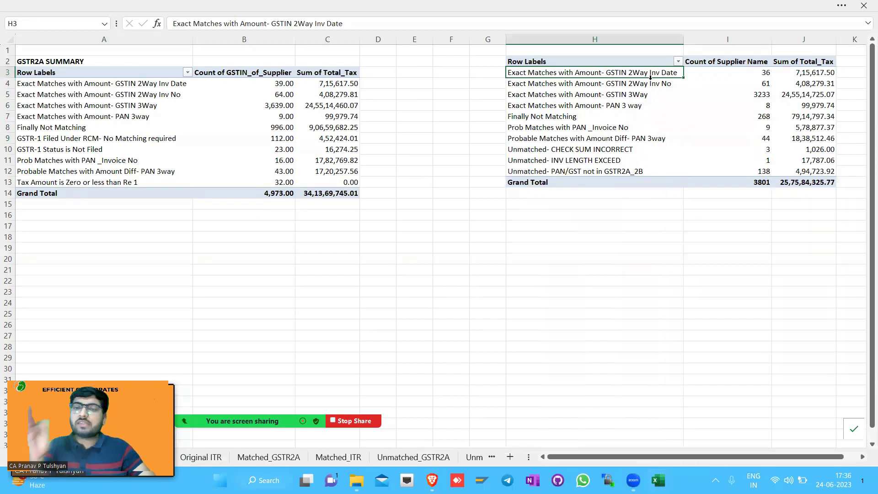
{"action": "left_click", "coordinate": [640, 84]}
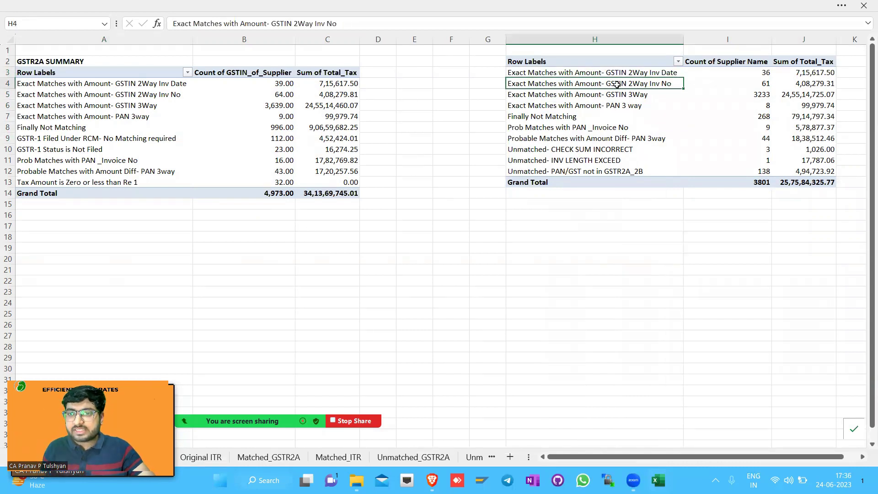
{"action": "left_click", "coordinate": [635, 93]}
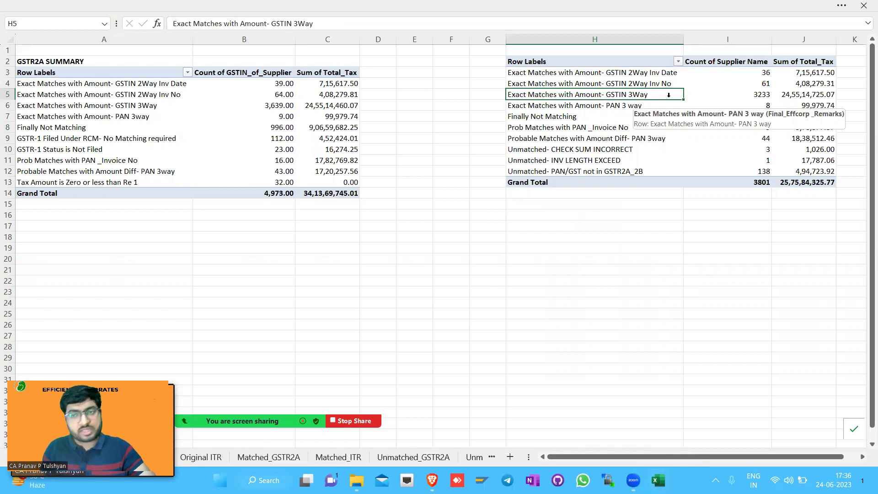
Check the GSTIN 3Way supplier count and tax amount against the reconciliation summary workbook
{"action": "left_click", "coordinate": [793, 95]}
{"action": "key", "text": "Left"}
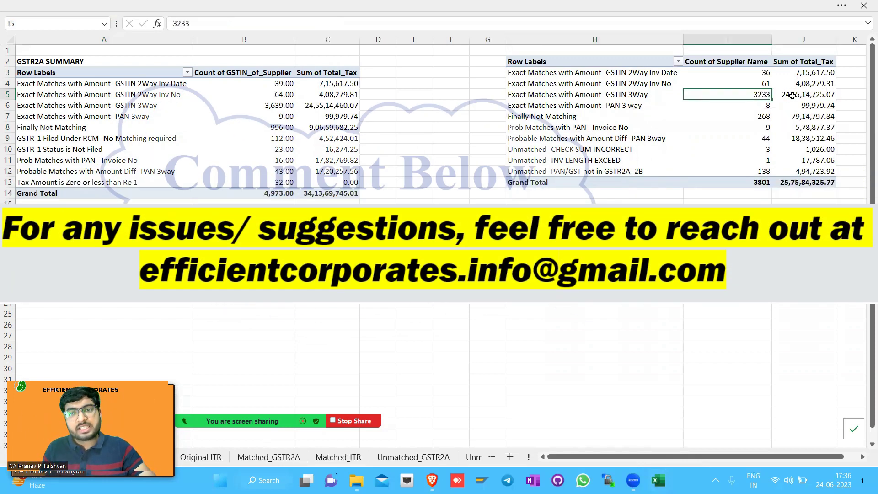
{"action": "left_click", "coordinate": [793, 95]}
{"action": "key", "text": "alt+Tab"}
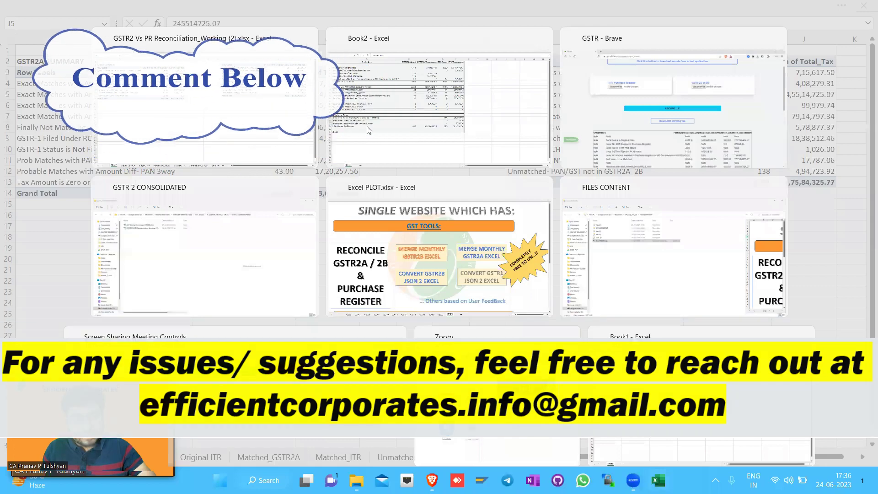
{"action": "left_click", "coordinate": [369, 130]}
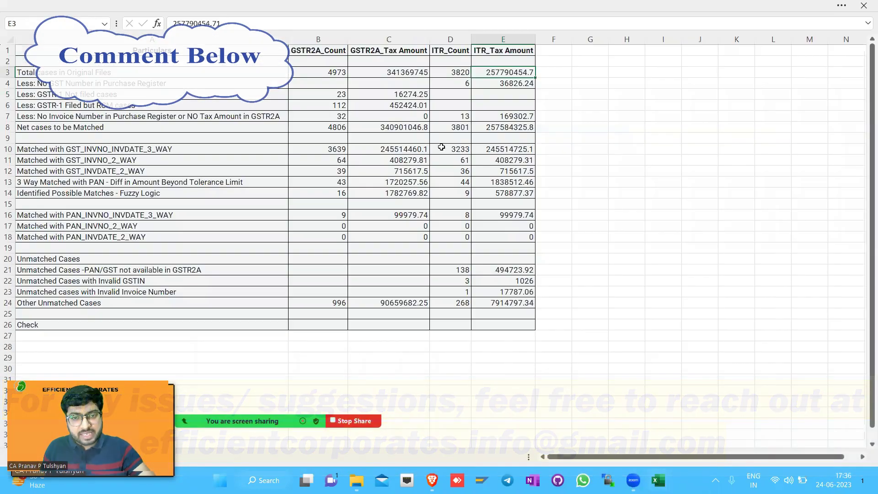
{"action": "key", "text": "alt+Tab"}
{"action": "key", "text": "alt+Tab"}
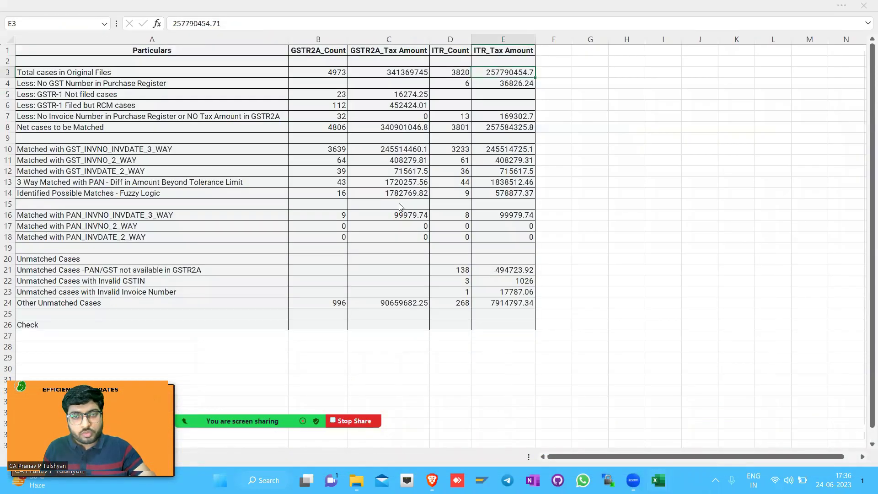
{"action": "key", "text": "alt+Tab"}
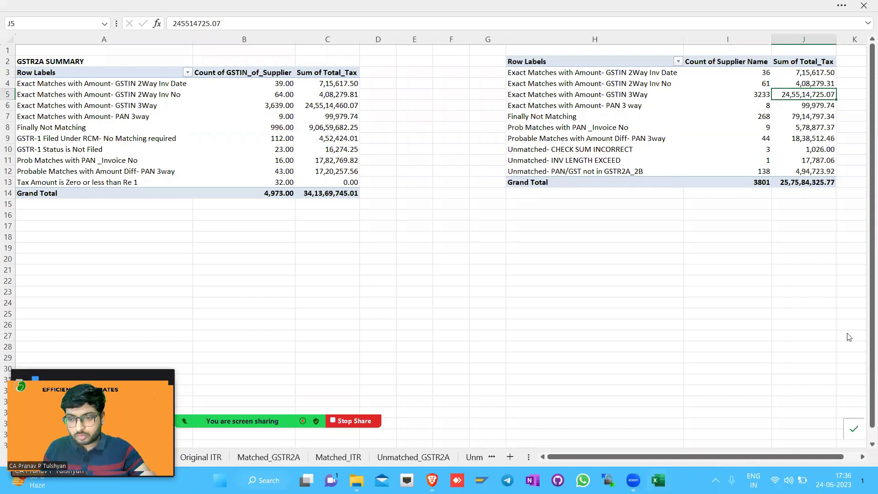
Inspect the Orignal GSTR2A Matching Category column, then return to the reconciliation summary
{"action": "key", "text": "ctrl+Page_Up"}
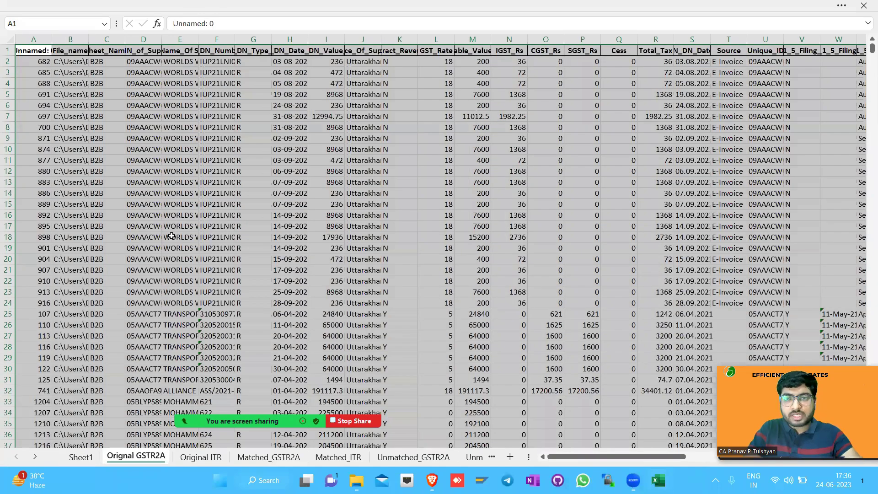
{"action": "key", "text": "ctrl+Right"}
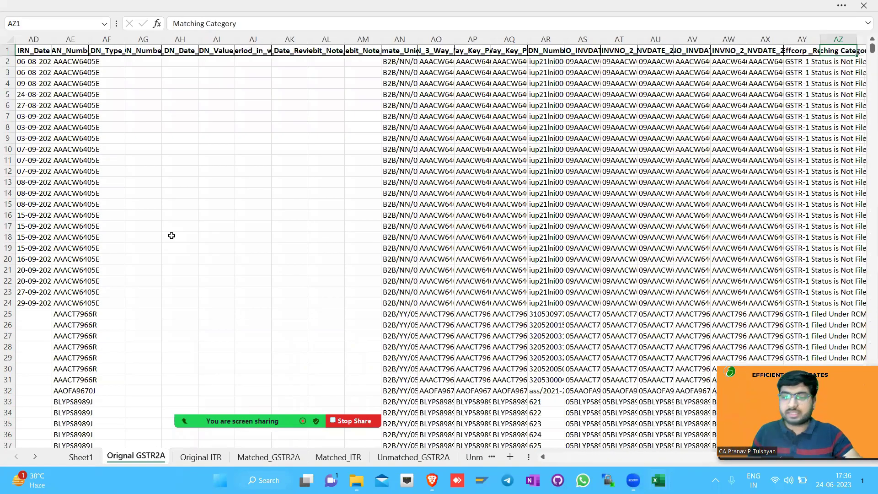
{"action": "left_click", "coordinate": [77, 456]}
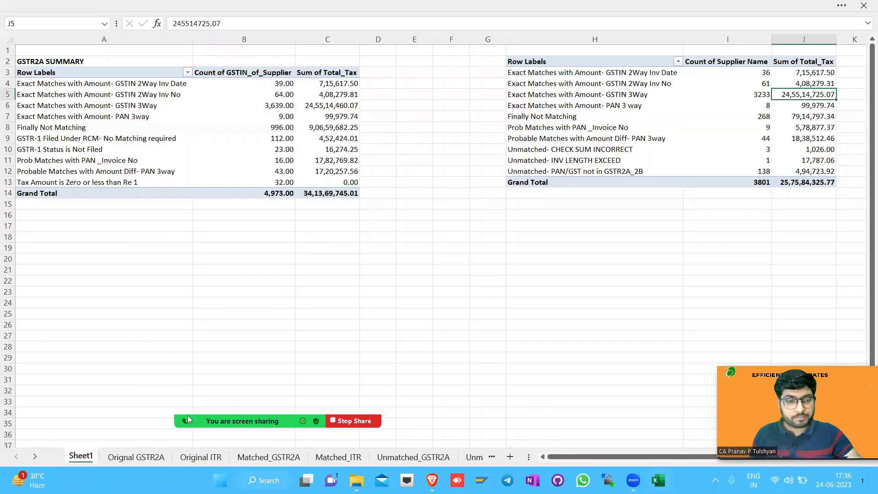
{"action": "key", "text": "alt+Tab"}
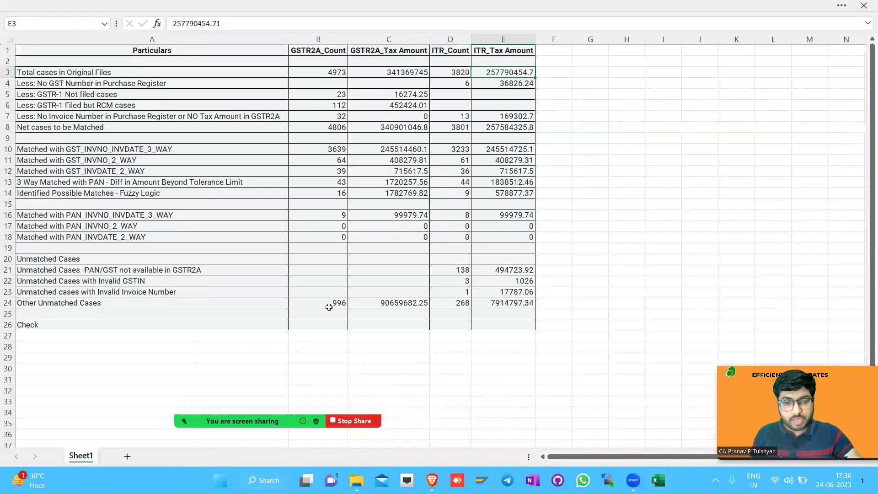
Bold the GSTR2A total count and amount after comparing them with the pivot's Grand Total
{"action": "left_click_drag", "start_coordinate": [326, 76], "coordinate": [364, 74]}
{"action": "key", "text": "ctrl+b"}
{"action": "key", "text": "alt+Tab"}
{"action": "left_click_drag", "start_coordinate": [265, 193], "coordinate": [316, 190]}
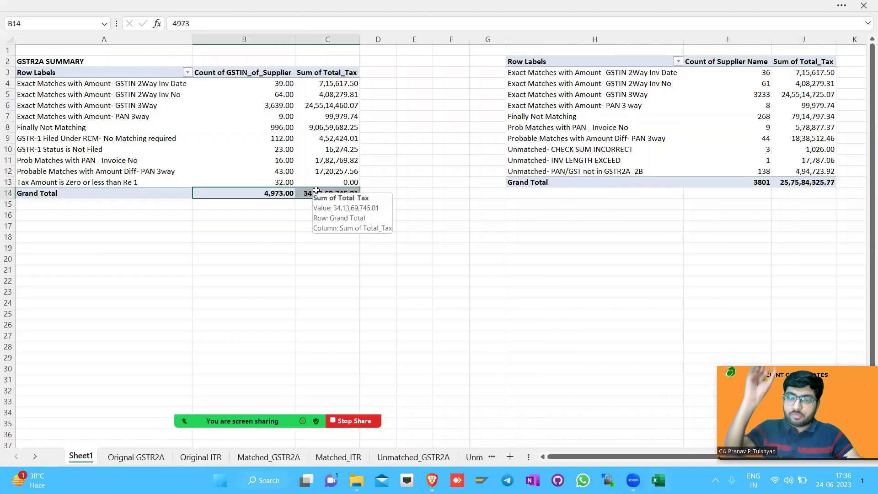
{"action": "key", "text": "alt+Tab"}
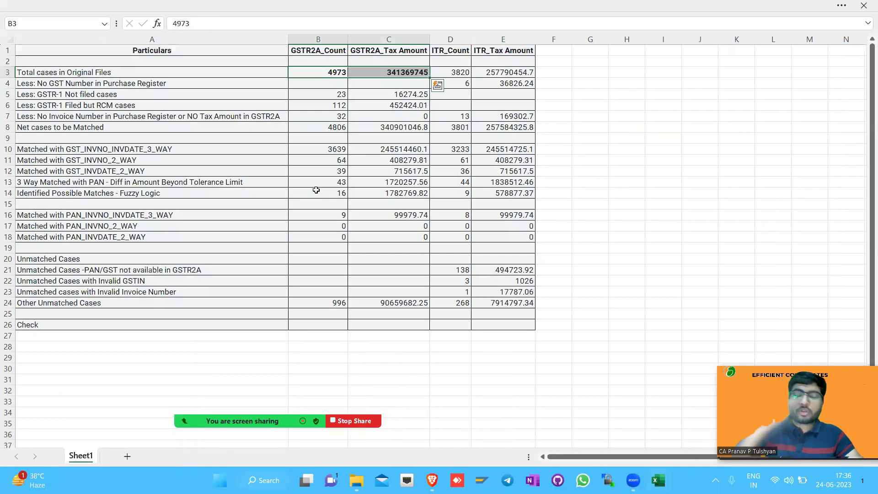
Apply two-decimal comma format and review the GSTR-1 not filed, RCM and no-invoice-number rows
{"action": "left_click_drag", "start_coordinate": [272, 71], "coordinate": [372, 302]}
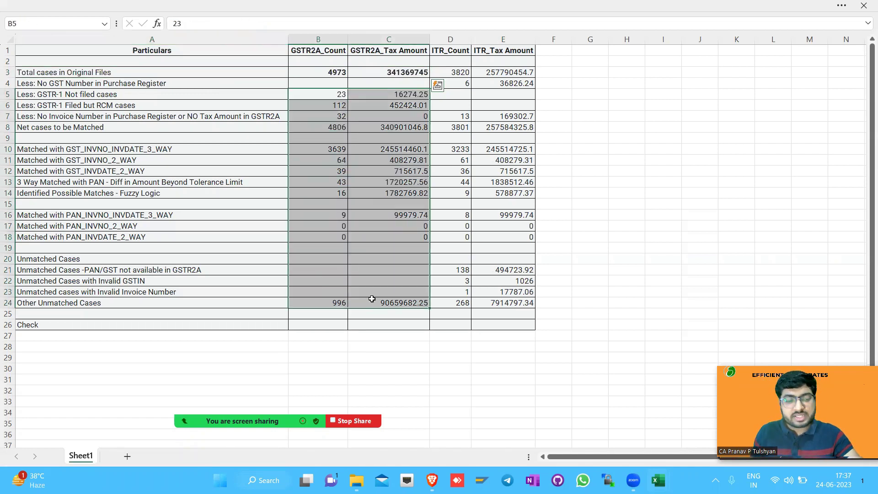
{"action": "key", "text": "ctrl+shift+1"}
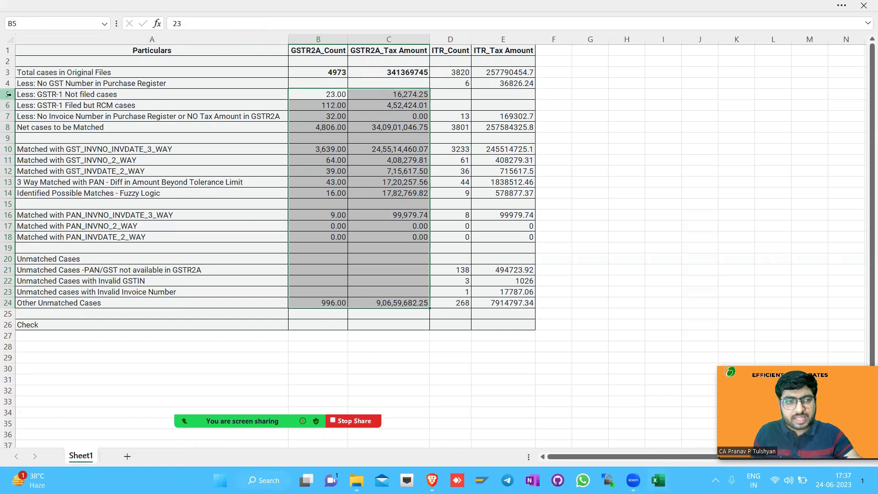
{"action": "left_click", "coordinate": [8, 94]}
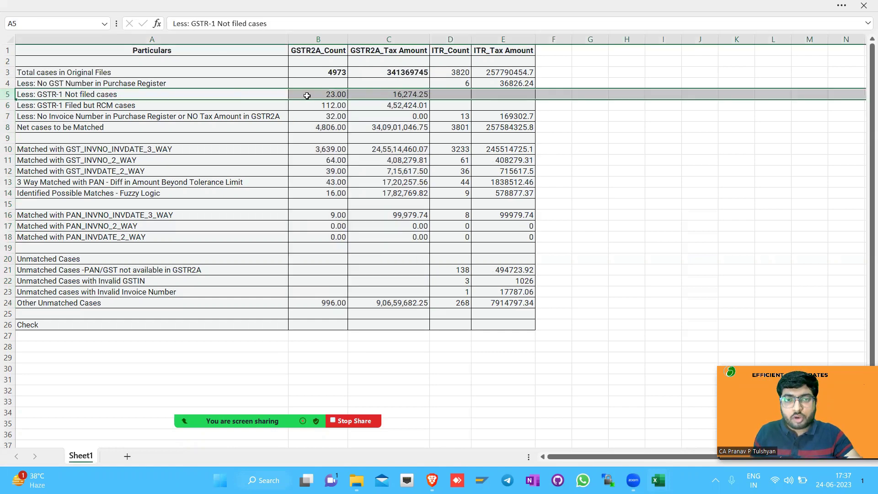
{"action": "left_click_drag", "start_coordinate": [301, 94], "coordinate": [391, 95]}
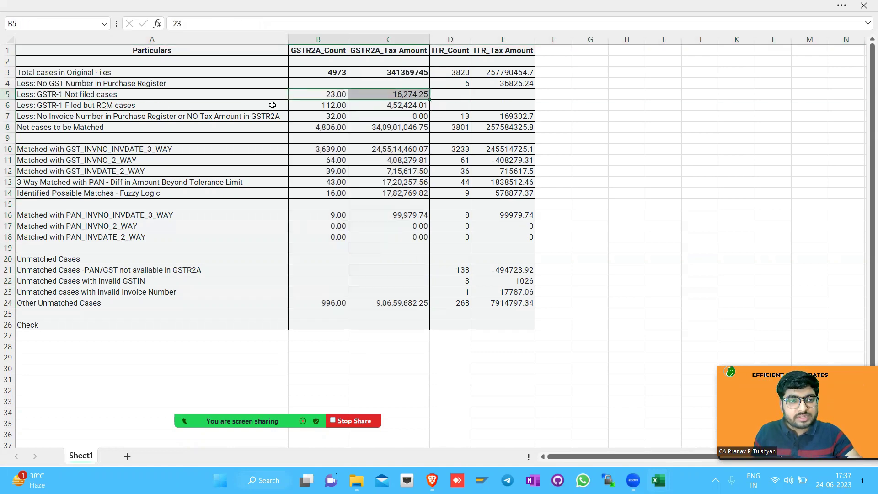
{"action": "left_click_drag", "start_coordinate": [320, 105], "coordinate": [395, 106]}
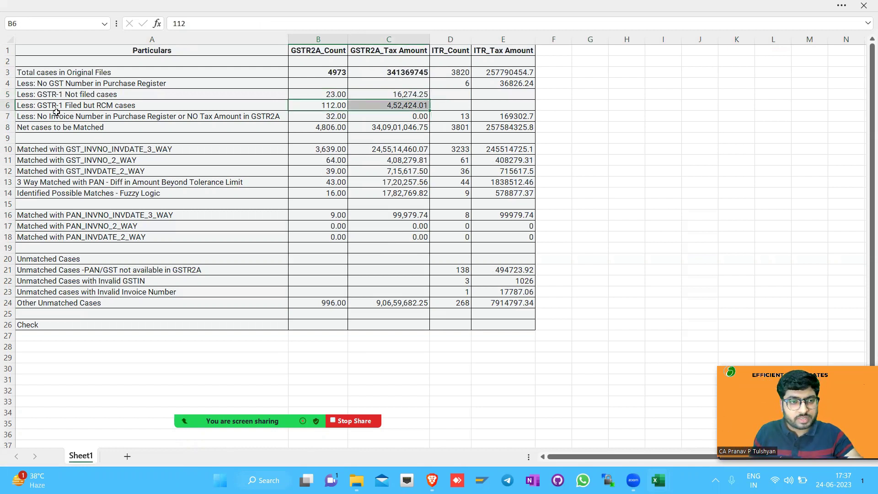
{"action": "left_click_drag", "start_coordinate": [327, 116], "coordinate": [329, 116]}
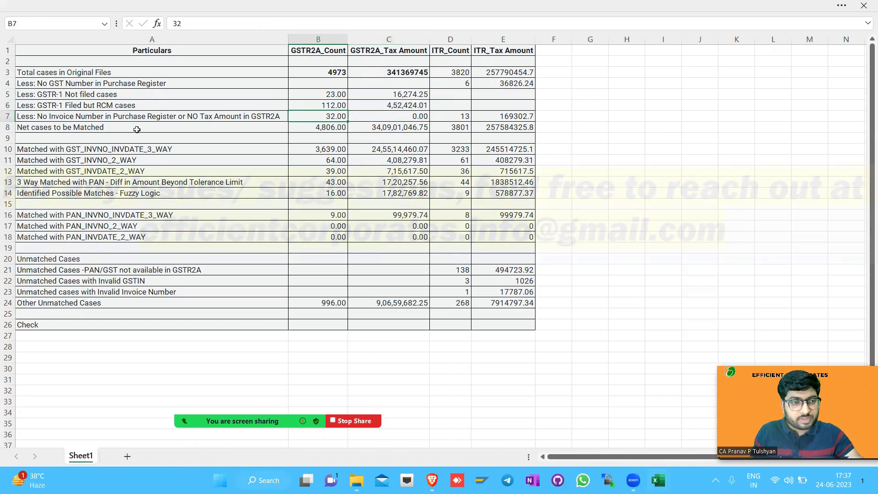
{"action": "left_click", "coordinate": [141, 118]}
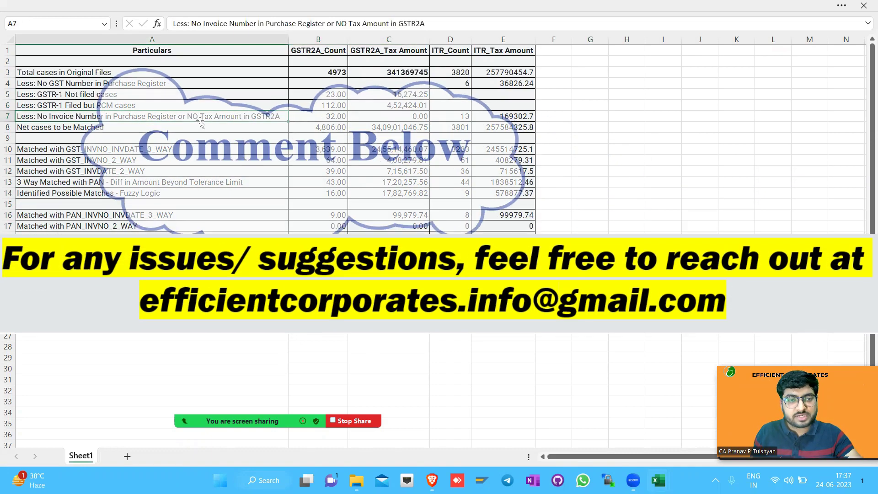
{"action": "left_click_drag", "start_coordinate": [328, 116], "coordinate": [371, 118]}
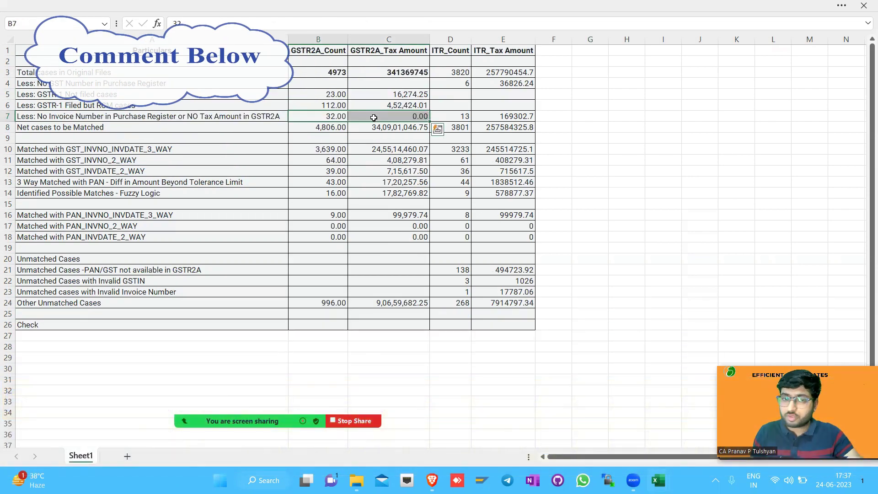
Bold the Net cases to be Matched row A8:E8
{"action": "left_click_drag", "start_coordinate": [269, 129], "coordinate": [490, 129]}
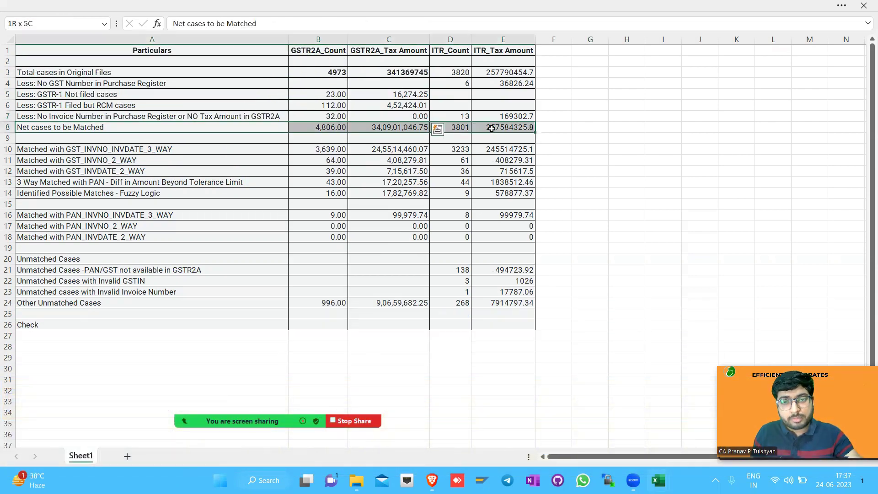
{"action": "key", "text": "ctrl+b"}
{"action": "left_click", "coordinate": [332, 129]}
Review the three-way, two-way and PAN match counts and amounts in rows 10–24
{"action": "left_click_drag", "start_coordinate": [326, 149], "coordinate": [316, 296]}
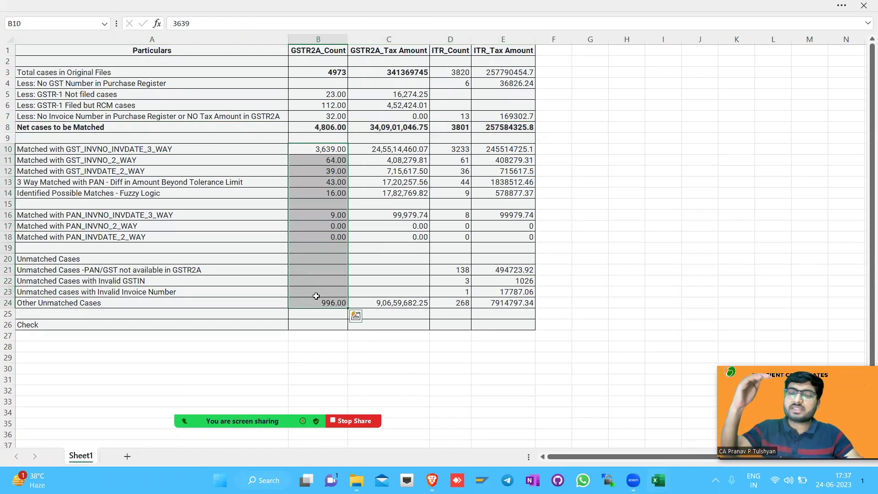
{"action": "left_click", "coordinate": [150, 150]}
{"action": "left_click", "coordinate": [150, 160]}
{"action": "left_click", "coordinate": [152, 174]}
{"action": "left_click", "coordinate": [152, 185]}
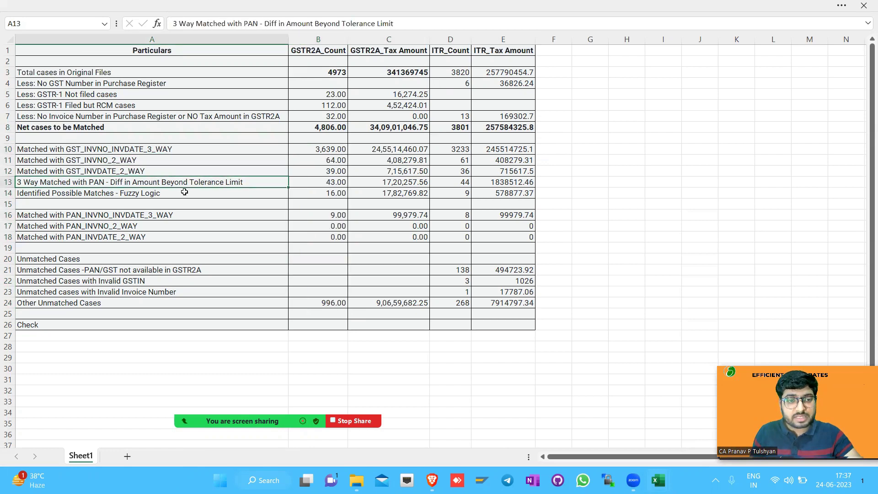
{"action": "mouse_move", "coordinate": [309, 180]}
{"action": "left_mouse_down"}
{"action": "mouse_move", "coordinate": [277, 182]}
{"action": "mouse_move", "coordinate": [397, 194]}
{"action": "left_mouse_up"}
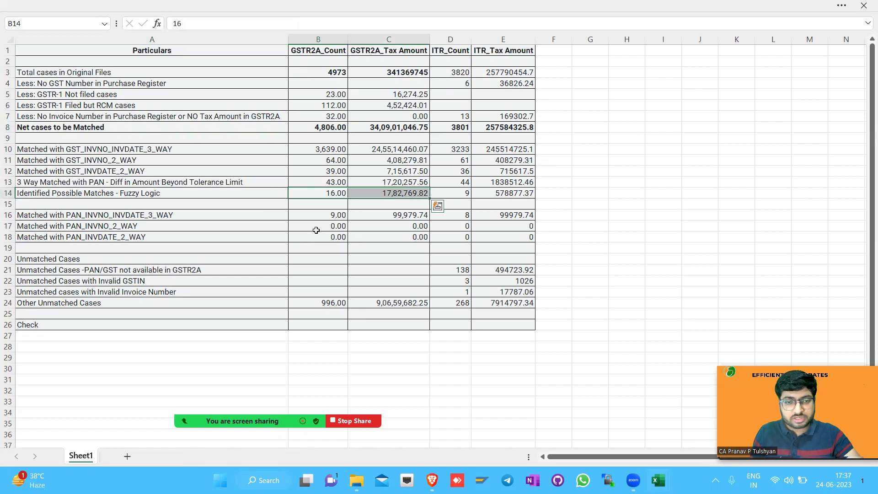
{"action": "left_click_drag", "start_coordinate": [314, 216], "coordinate": [354, 215]}
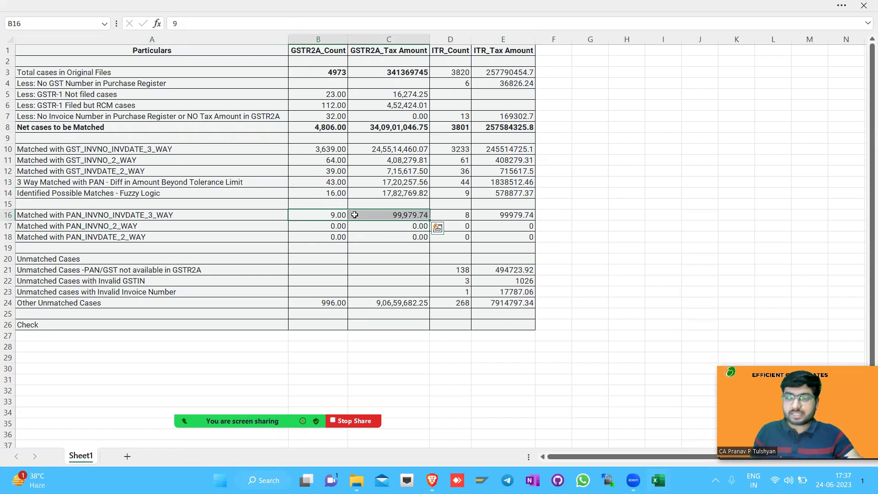
{"action": "key", "text": "alt+Tab"}
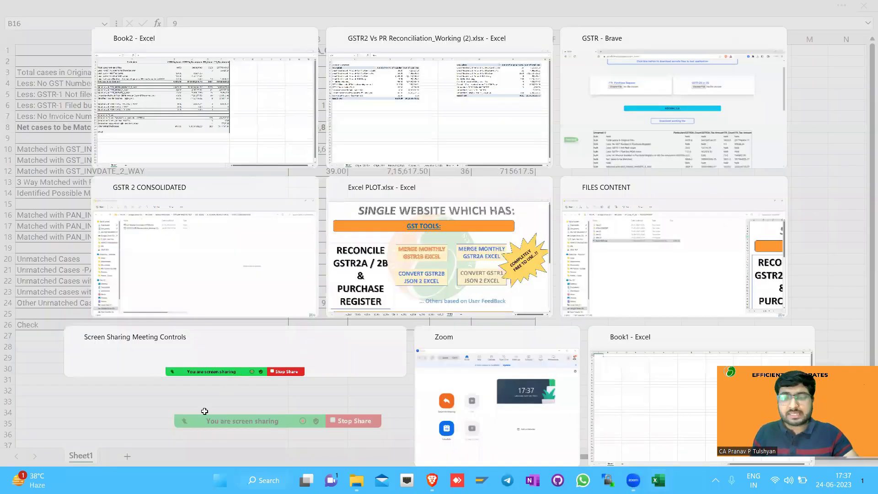
AutoFit the PAN_3_Way_Key column on the Orignal GSTR2A sheet
{"action": "key", "text": "ctrl+Page_Down"}
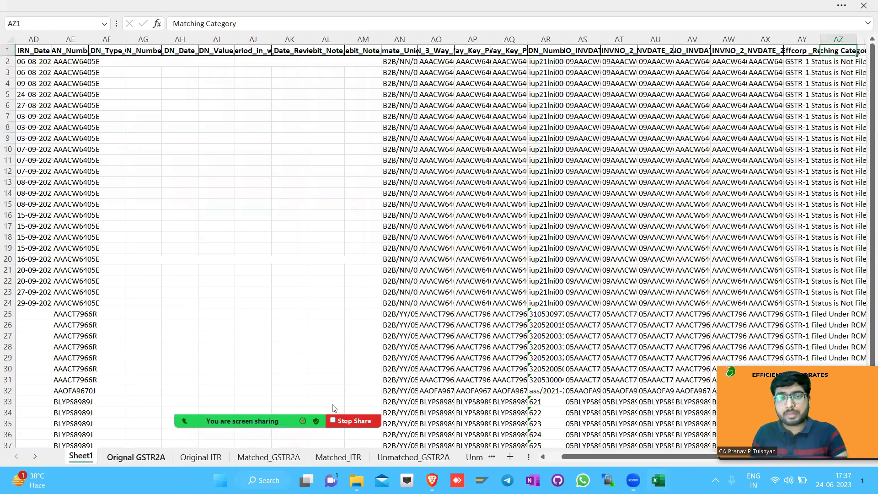
{"action": "double_click", "coordinate": [455, 39]}
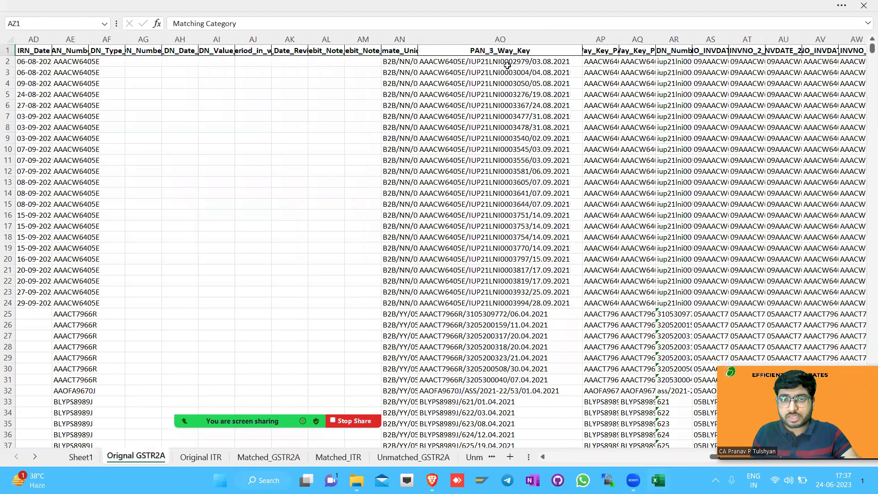
{"action": "left_click", "coordinate": [500, 61]}
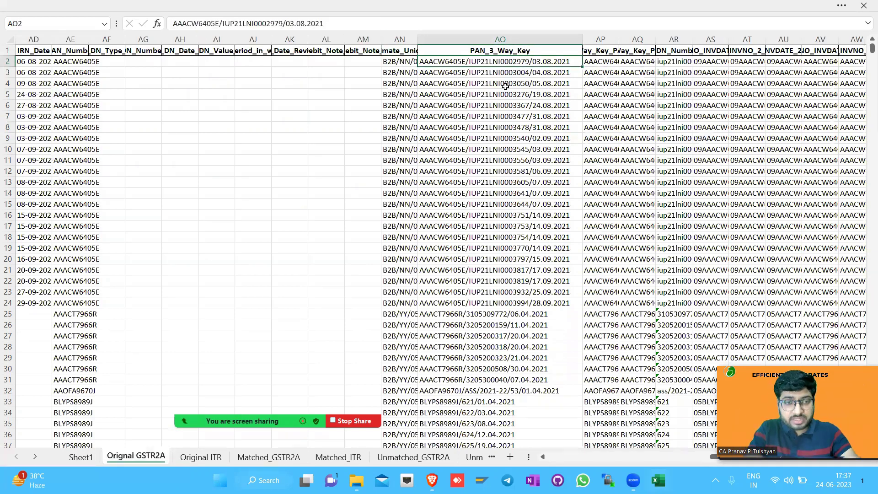
Compare the pivot's exact GSTIN and PAN 3way categories with the summary's PAN matching rows
{"action": "key", "text": "ctrl+Page_Up"}
{"action": "left_click_drag", "start_coordinate": [136, 80], "coordinate": [142, 110]}
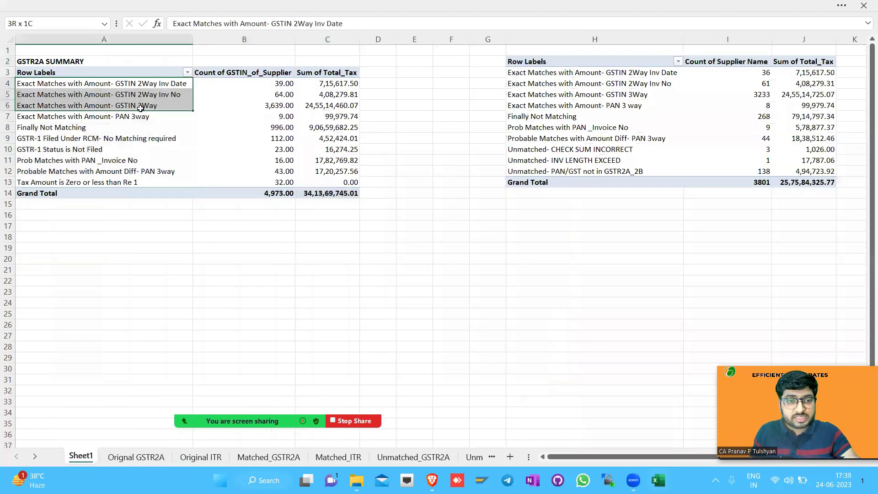
{"action": "left_click", "coordinate": [145, 117]}
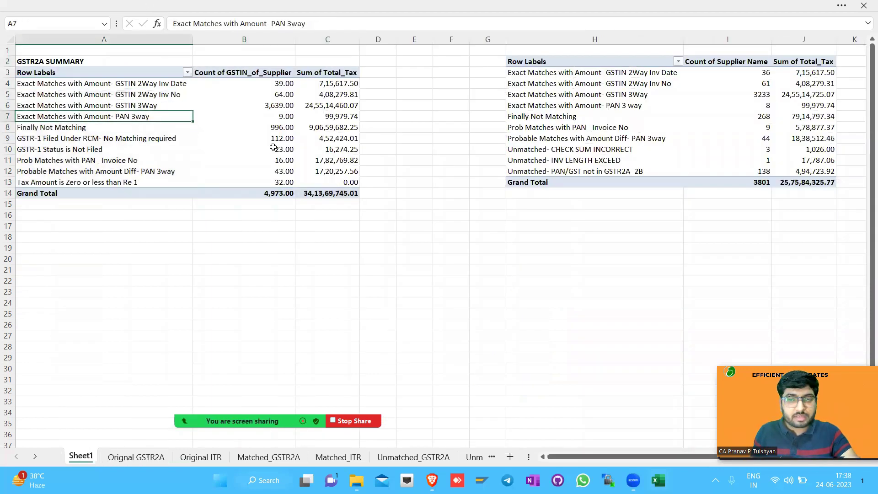
{"action": "key", "text": "ctrl+Tab"}
{"action": "left_click_drag", "start_coordinate": [135, 215], "coordinate": [148, 235]}
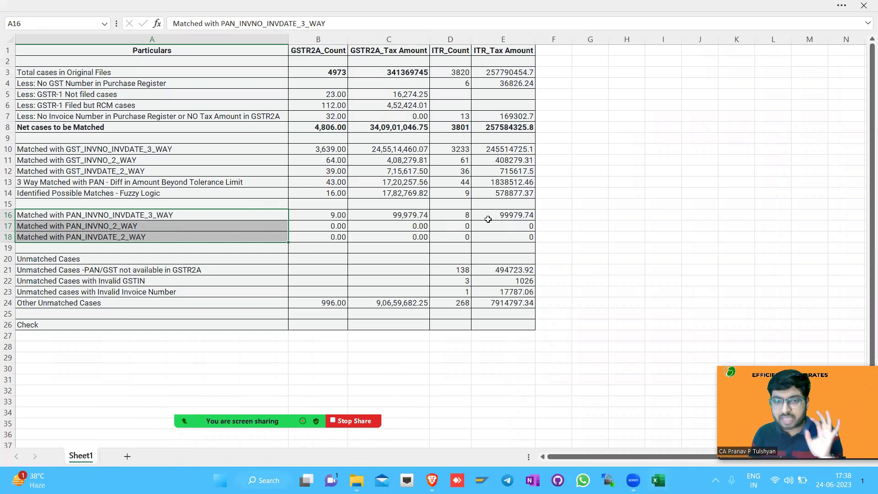
Give the ITR_Tax Amount column comma separators with two decimals, then open the pivot workbook's Orignal GSTR2A sheet
{"action": "left_click", "coordinate": [490, 40]}
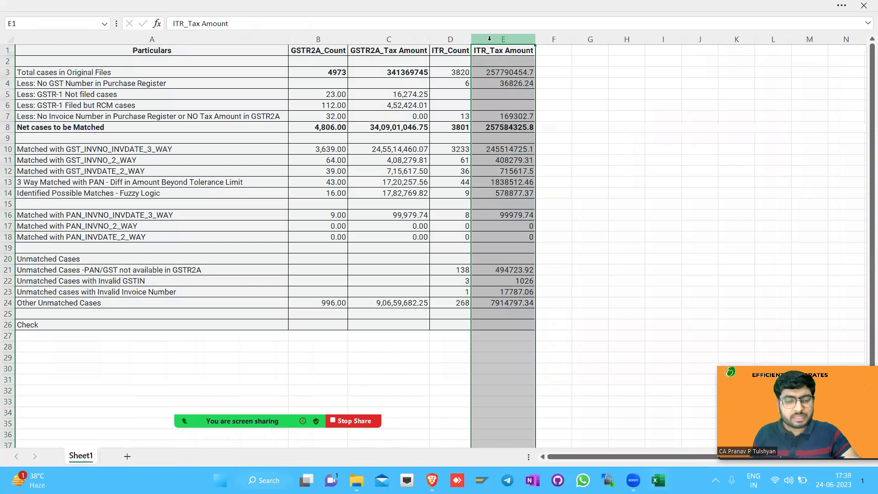
{"action": "key", "text": "ctrl+shift+1"}
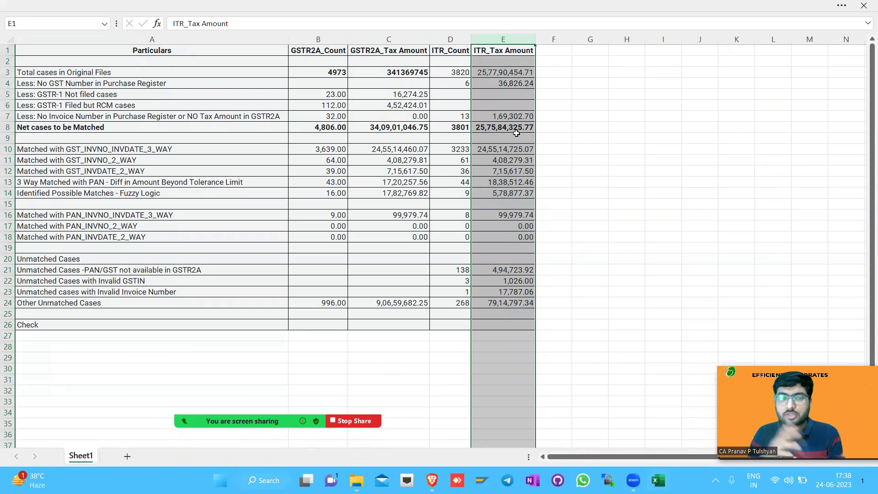
{"action": "left_click", "coordinate": [515, 149]}
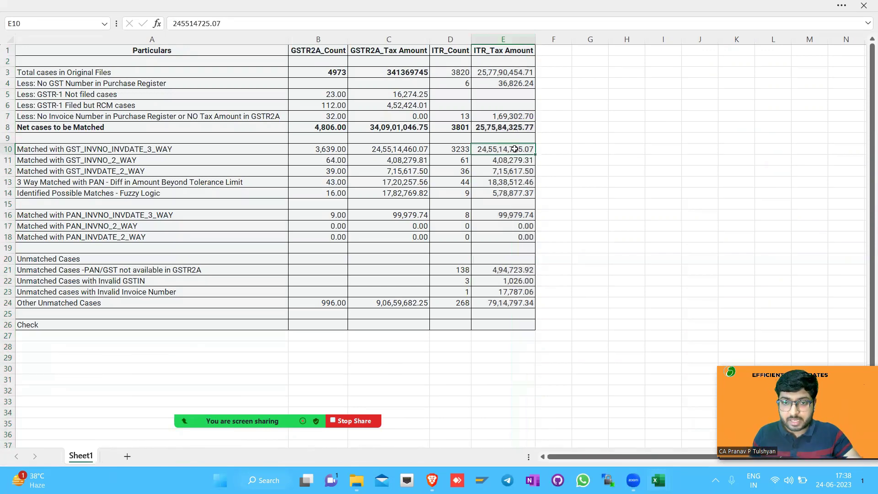
{"action": "key", "text": "alt+Tab"}
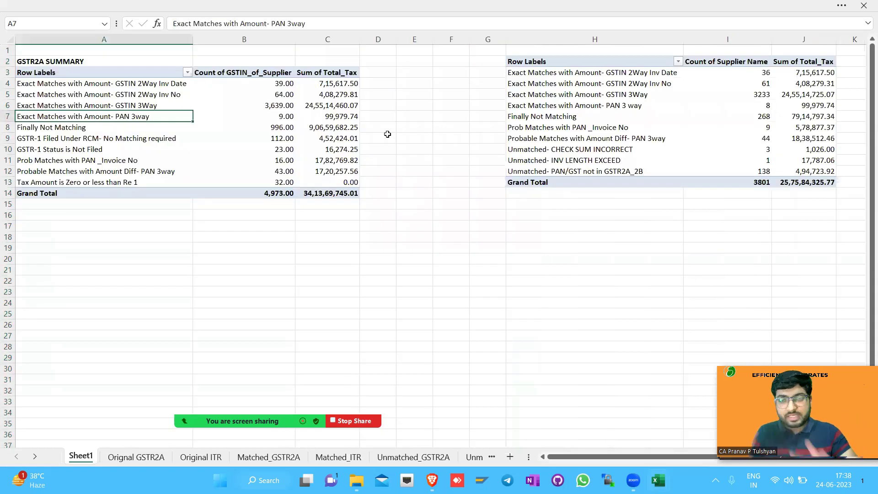
{"action": "left_click", "coordinate": [134, 451]}
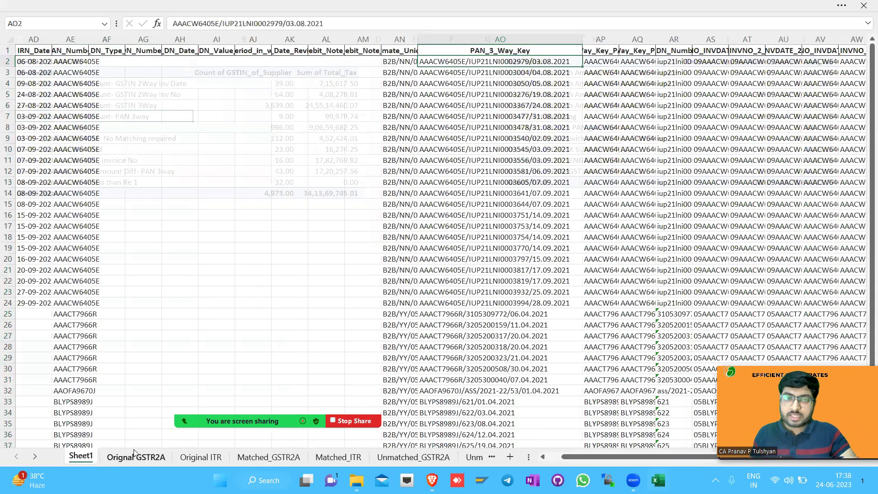
Copy the ITR pivot Grand Total count and amount into the summary's net-cases row 8
{"action": "left_click", "coordinate": [80, 458]}
{"action": "key", "text": "alt+Tab"}
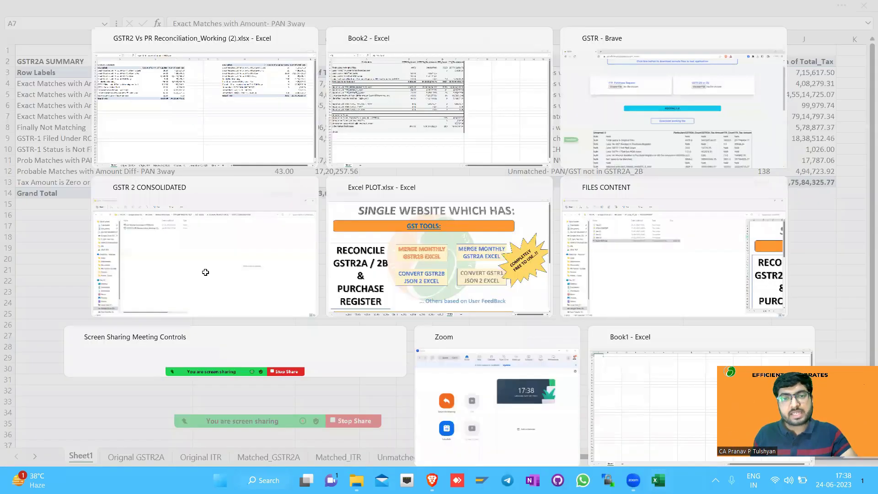
{"action": "left_click", "coordinate": [373, 163]}
{"action": "left_click_drag", "start_coordinate": [492, 153], "coordinate": [494, 274]}
{"action": "key", "text": "alt+Tab"}
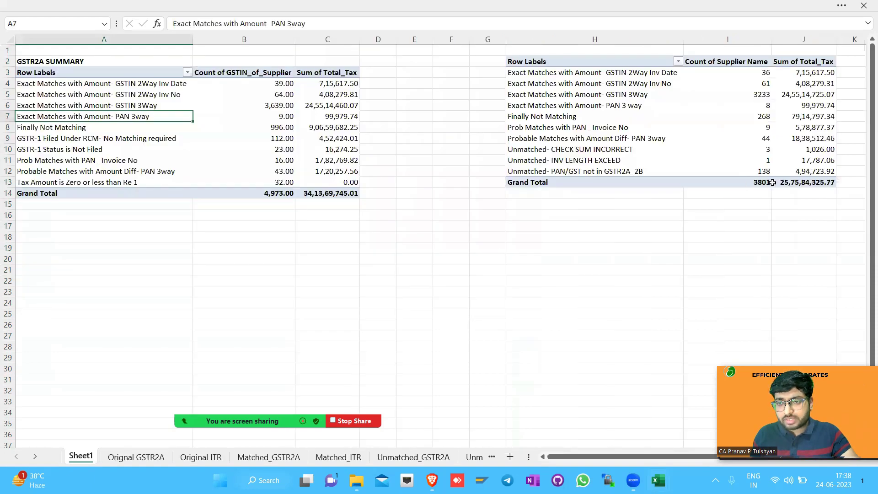
{"action": "left_click_drag", "start_coordinate": [760, 183], "coordinate": [791, 182]}
{"action": "key", "text": "ctrl+c"}
{"action": "key", "text": "alt+Tab"}
{"action": "left_click_drag", "start_coordinate": [462, 128], "coordinate": [477, 131]}
{"action": "key", "text": "ctrl+v"}
Paste the GSTR2A pivot Grand Total into the summary's total-cases row 3
{"action": "key", "text": "alt+Tab"}
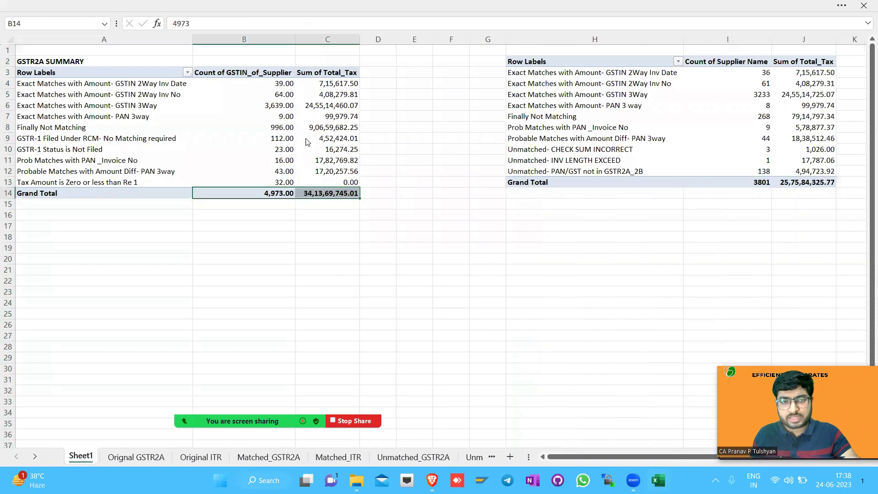
{"action": "key", "text": "alt+Tab"}
{"action": "left_click_drag", "start_coordinate": [341, 74], "coordinate": [383, 76]}
{"action": "key", "text": "ctrl+v"}
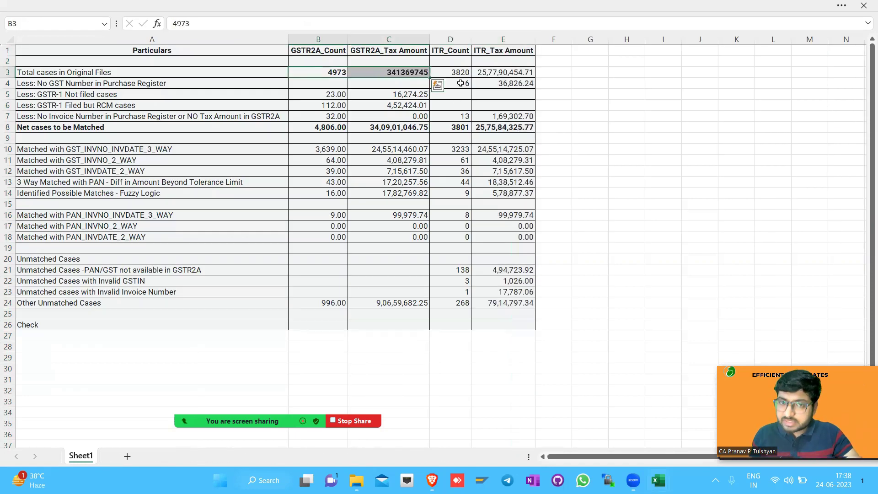
Review the ITR deduction rows 4 to 7 and format the ITR pivot values with two decimals
{"action": "left_click", "coordinate": [6, 83]}
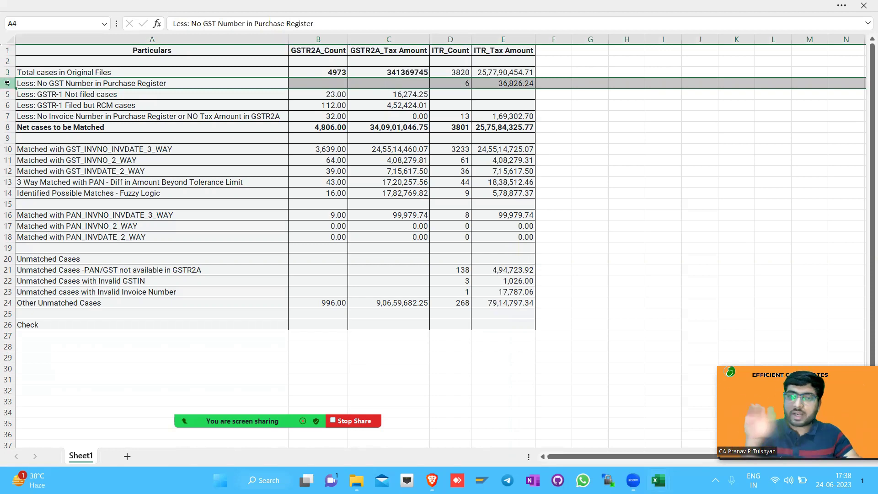
{"action": "left_click", "coordinate": [7, 116]}
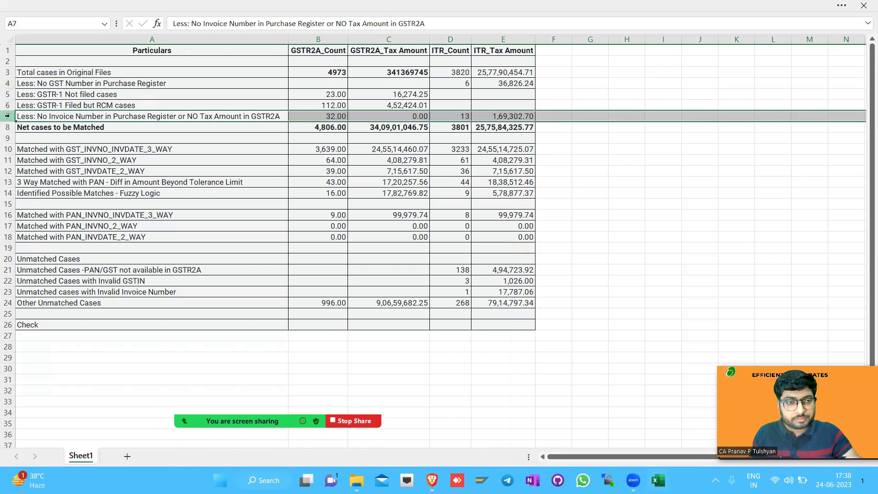
{"action": "left_click_drag", "start_coordinate": [455, 116], "coordinate": [490, 116]}
{"action": "left_click_drag", "start_coordinate": [462, 83], "coordinate": [501, 129]}
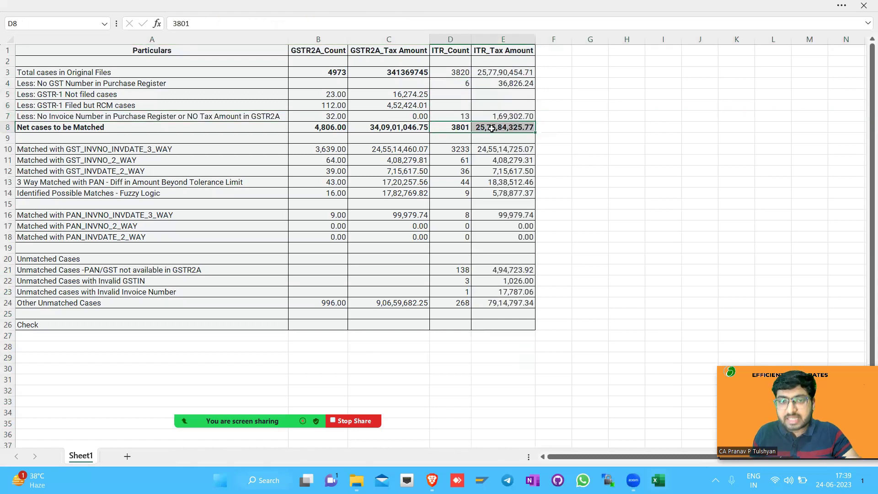
{"action": "key", "text": "alt+Tab"}
{"action": "left_click_drag", "start_coordinate": [761, 171], "coordinate": [800, 69]}
{"action": "key", "text": "ctrl+shift+1"}
{"action": "key", "text": "alt+Tab"}
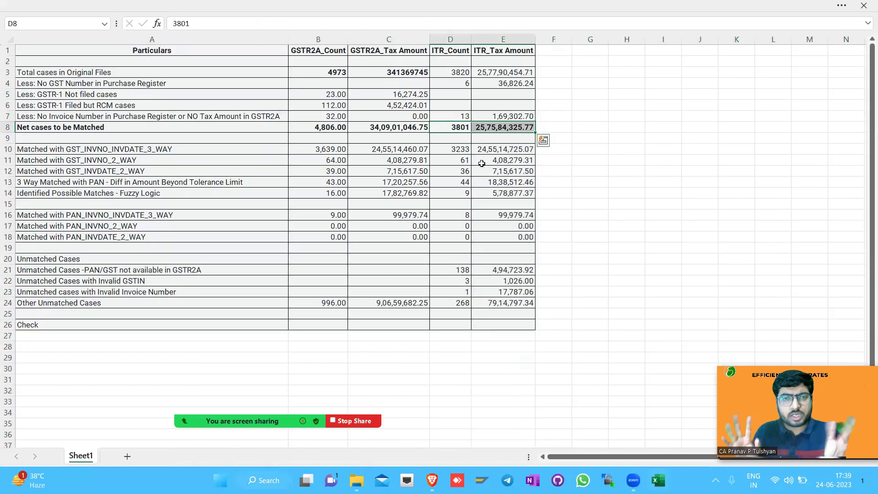
{"action": "key", "text": "alt+Tab"}
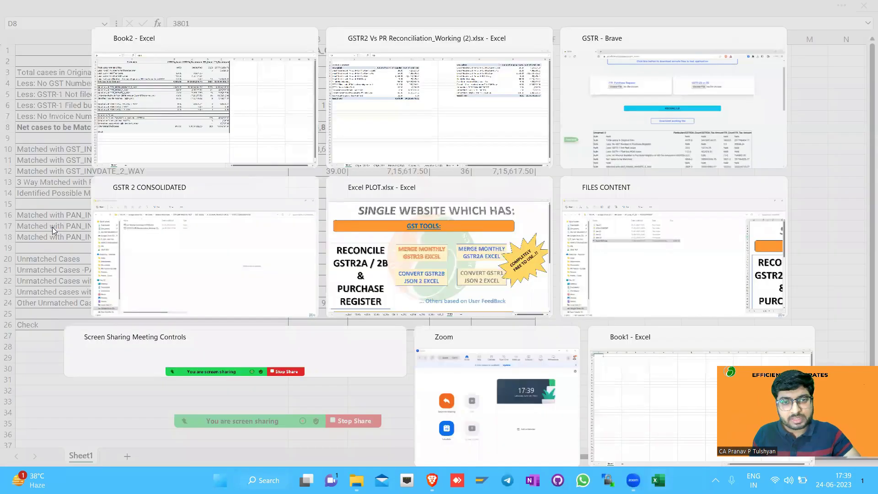
Save Formats.xlsx from the web app's 'download sample files' button and open it from the browser downloads
{"action": "key", "text": "alt+Tab"}
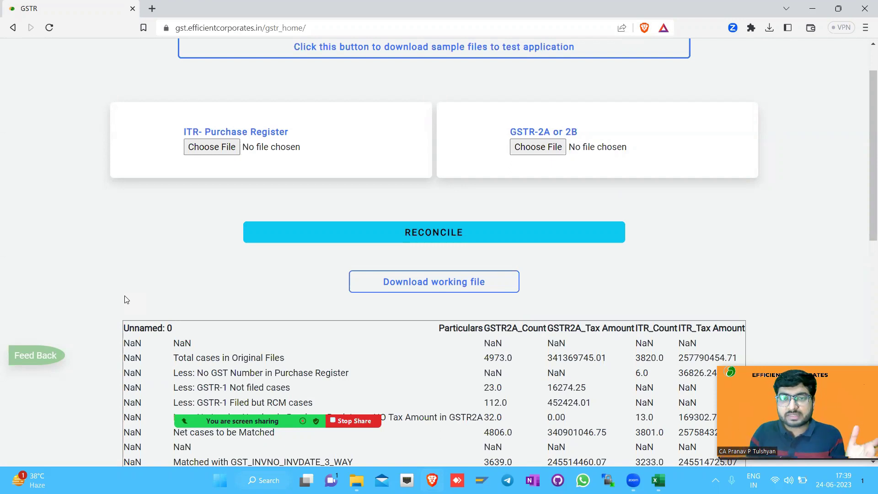
{"action": "scroll", "coordinate": [128, 300], "scroll_direction": "up", "scroll_amount": 1}
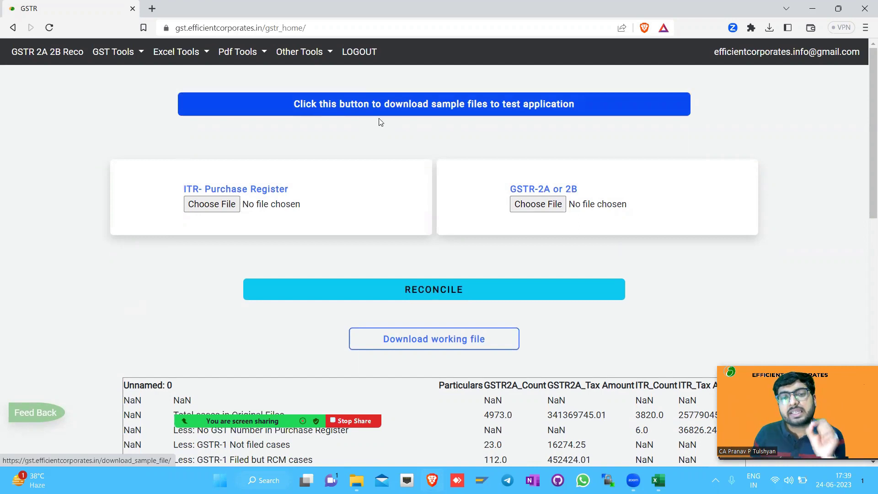
{"action": "left_click", "coordinate": [485, 109]}
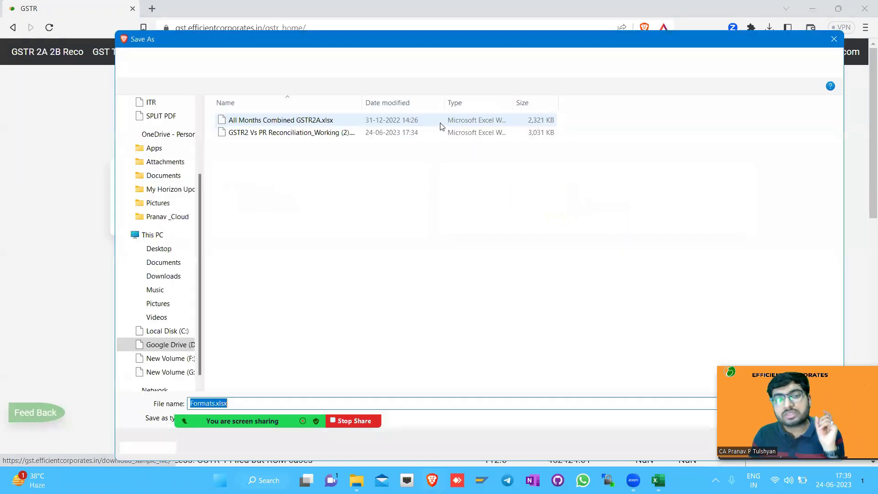
{"action": "key", "text": "Return"}
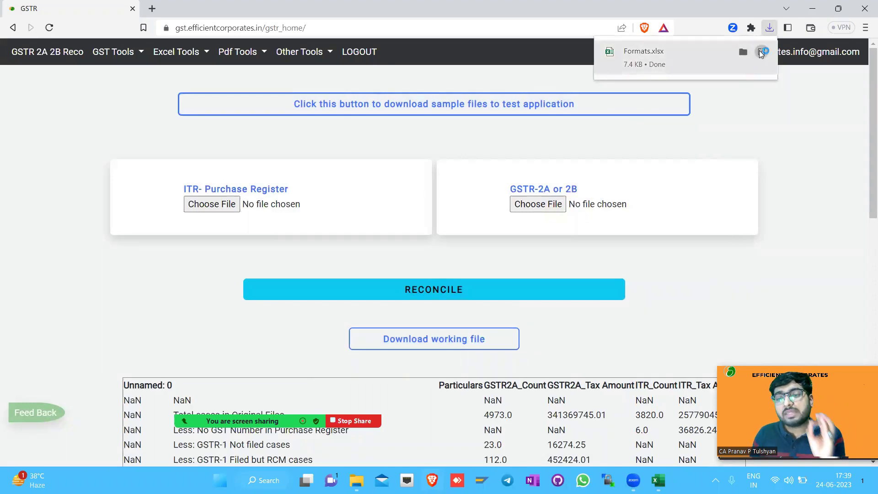
{"action": "left_click", "coordinate": [761, 52]}
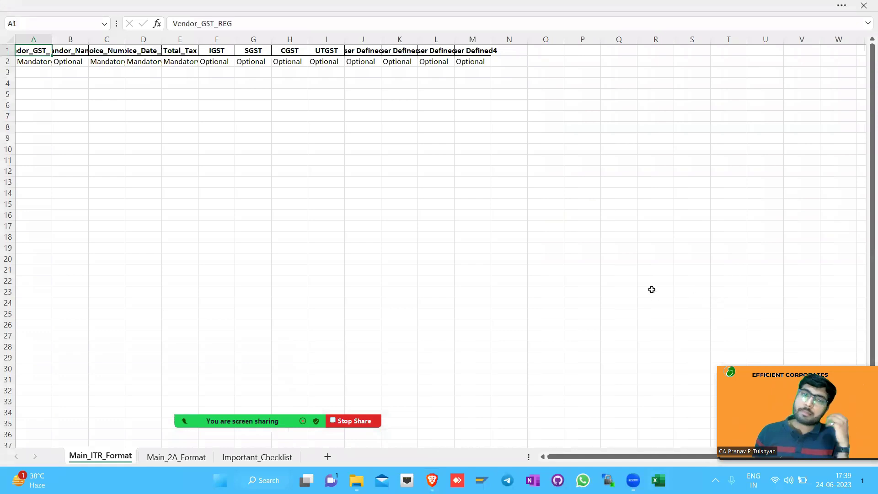
AutoFit the widths of columns A to M so the headers in A1:M2 read in full
{"action": "key", "text": "ctrl+shift+Right"}
{"action": "key", "text": "ctrl+shift+Down"}
{"action": "key", "text": "alt+h"}
{"action": "key", "text": "o"}
{"action": "key", "text": "i"}
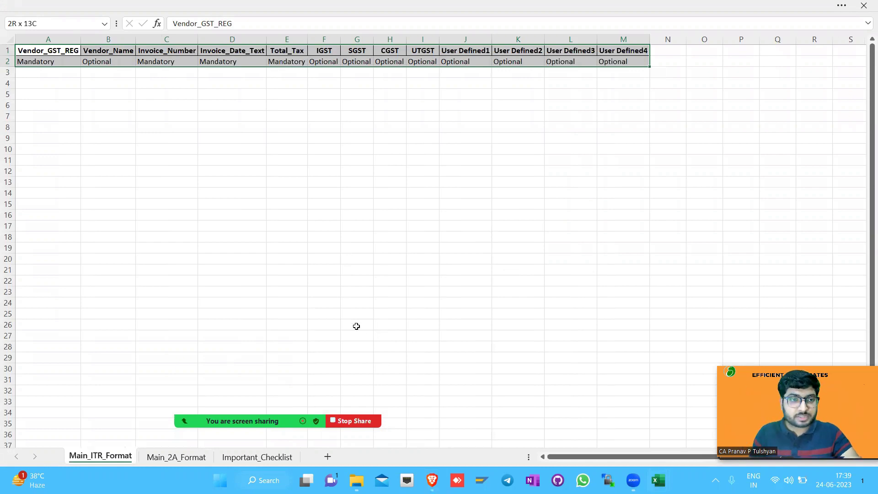
Fill the Vendor_GST_REG, Invoice_Number, Invoice_Date_Text and Total_Tax headers light blue
{"action": "left_click", "coordinate": [52, 55]}
{"action": "left_click", "coordinate": [174, 53], "text": "ctrl"}
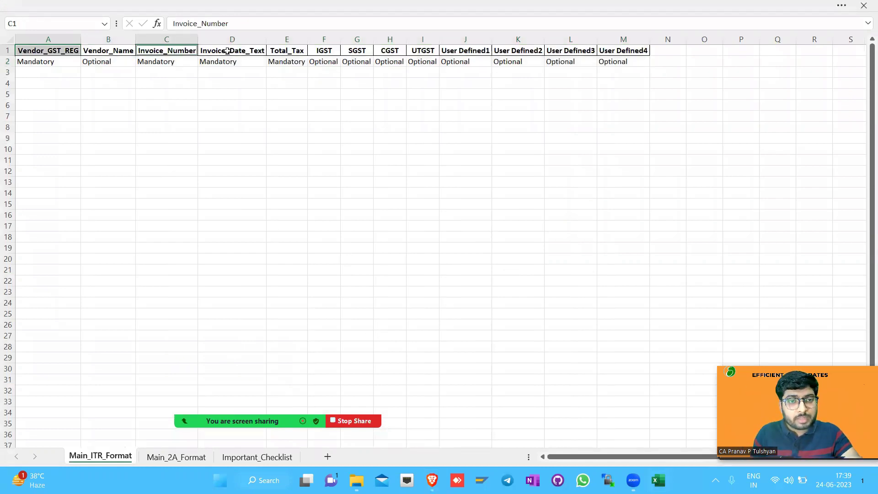
{"action": "left_click", "coordinate": [225, 53], "text": "ctrl"}
{"action": "left_click", "coordinate": [280, 55], "text": "ctrl"}
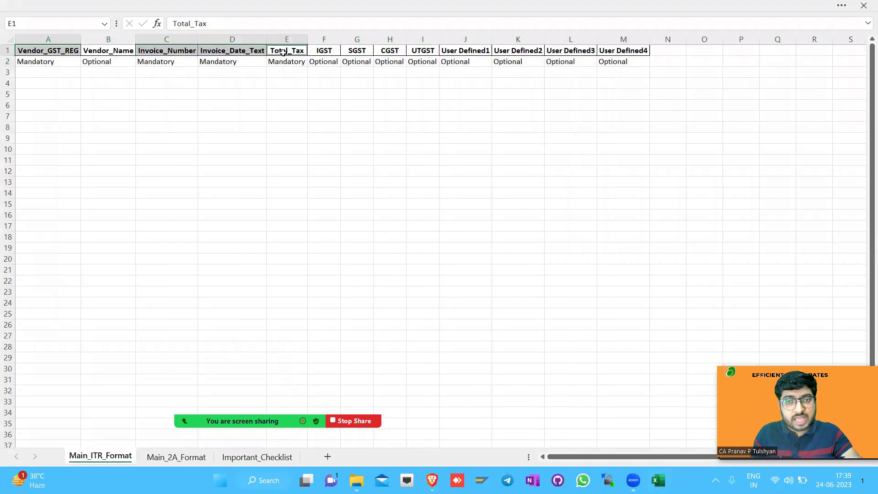
{"action": "left_click", "coordinate": [84, 18]}
{"action": "left_click", "coordinate": [204, 76]}
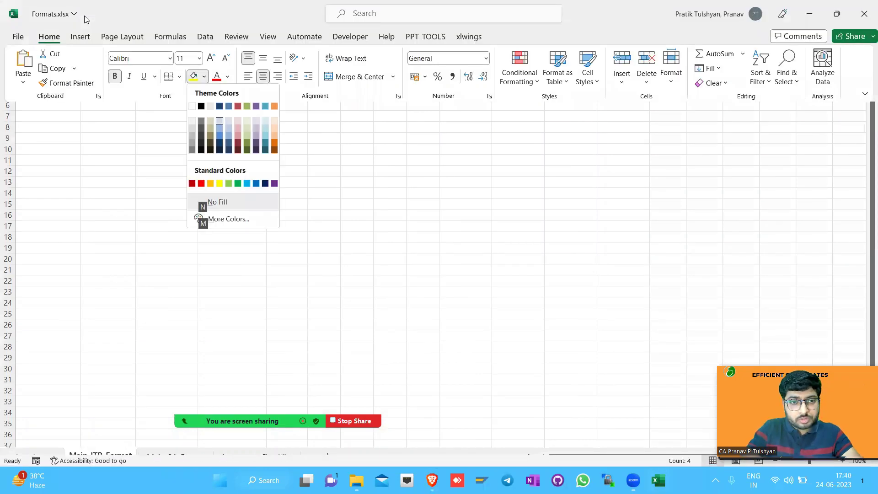
{"action": "left_click", "coordinate": [220, 121]}
Check the Mandatory labels and optional IGST columns, then reselect the four mandatory headers
{"action": "key", "text": "Down"}
{"action": "key", "text": "Left"}
{"action": "key", "text": "Left"}
{"action": "key", "text": "Left"}
{"action": "key", "text": "Left"}
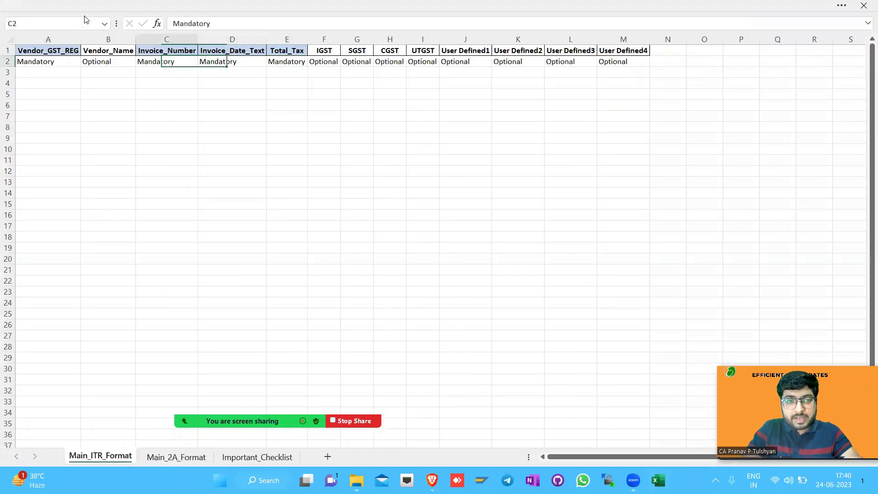
{"action": "key", "text": "Up"}
{"action": "key", "text": "Right"}
{"action": "key", "text": "Right"}
{"action": "key", "text": "Right"}
{"action": "key", "text": "Right"}
{"action": "key", "text": "Right"}
{"action": "key", "text": "ctrl+space"}
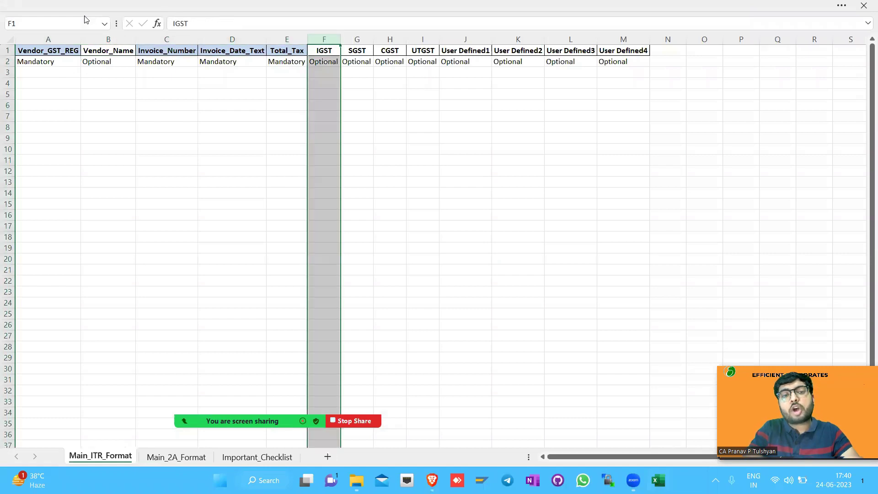
{"action": "key", "text": "shift+Right"}
{"action": "key", "text": "shift+Right"}
{"action": "key", "text": "shift+Right"}
{"action": "key", "text": "shift+Right"}
{"action": "key", "text": "shift+Right"}
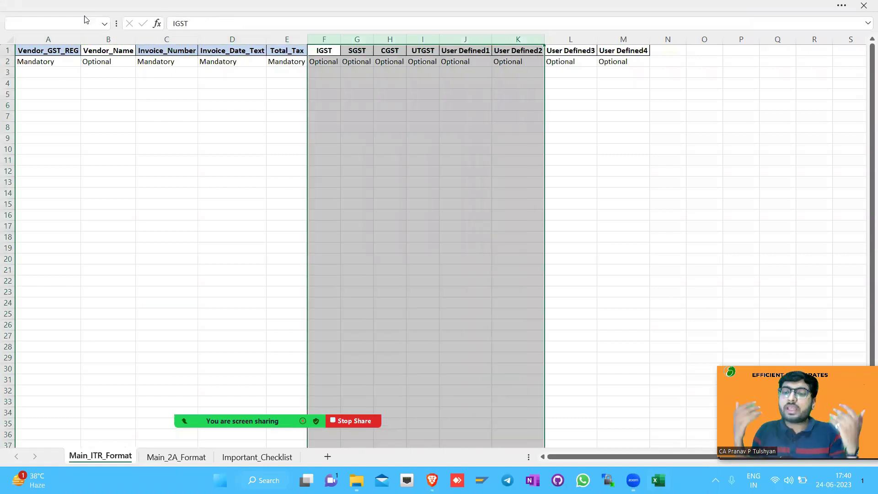
{"action": "key", "text": "Left"}
{"action": "key", "text": "Left"}
{"action": "key", "text": "Left"}
{"action": "key", "text": "Left"}
{"action": "key", "text": "Left"}
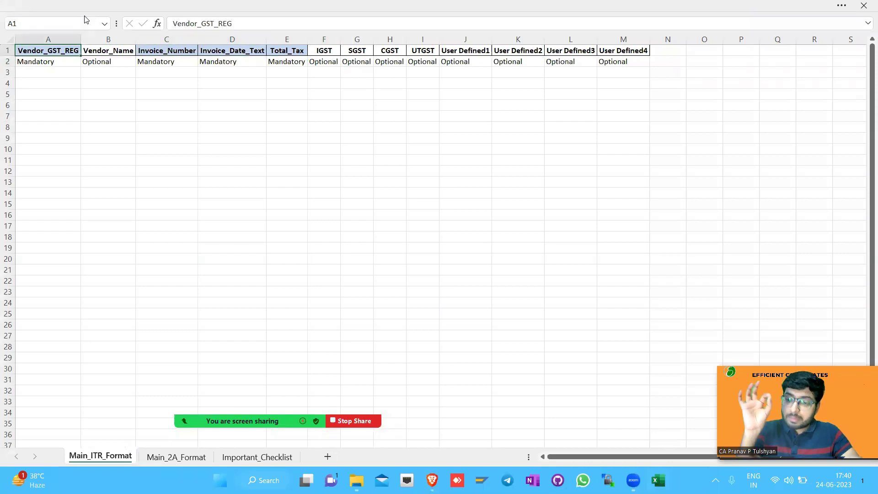
{"action": "left_click", "coordinate": [153, 49], "text": "ctrl"}
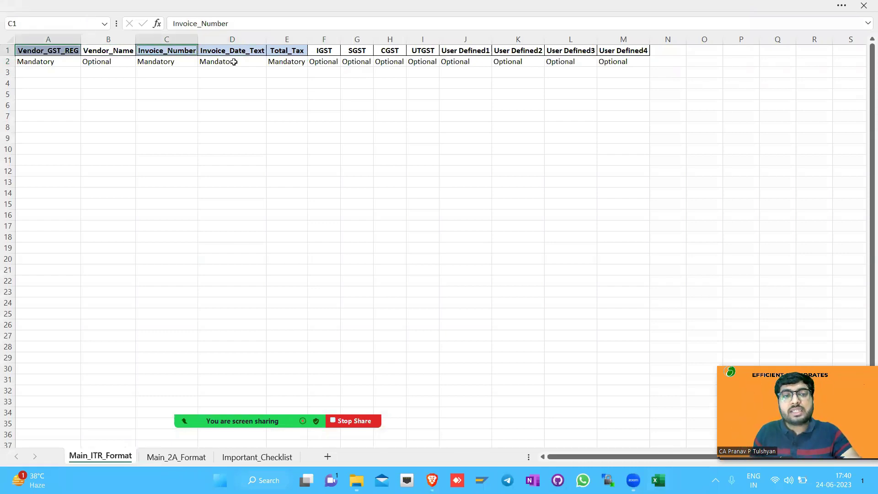
{"action": "left_click", "coordinate": [233, 51], "text": "ctrl"}
{"action": "left_click", "coordinate": [280, 53], "text": "ctrl"}
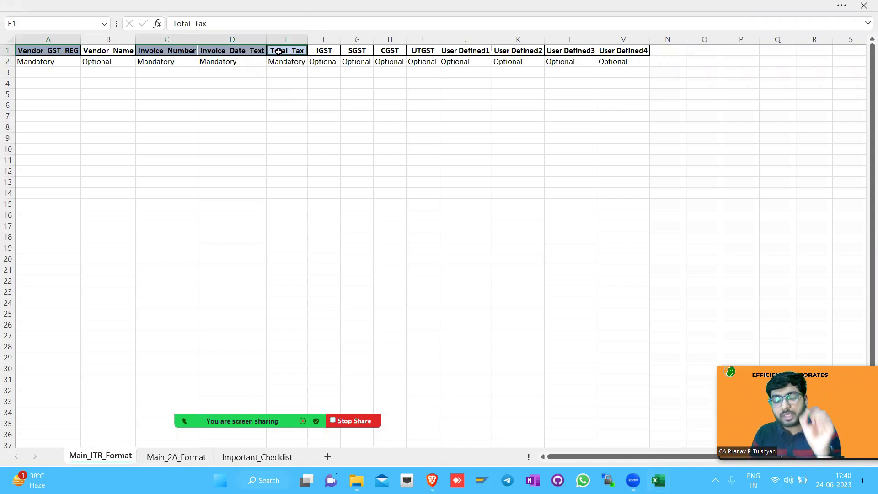
Move the Total_Tax column to column A
{"action": "left_click_drag", "start_coordinate": [335, 35], "coordinate": [659, 53]}
{"action": "left_click", "coordinate": [294, 37]}
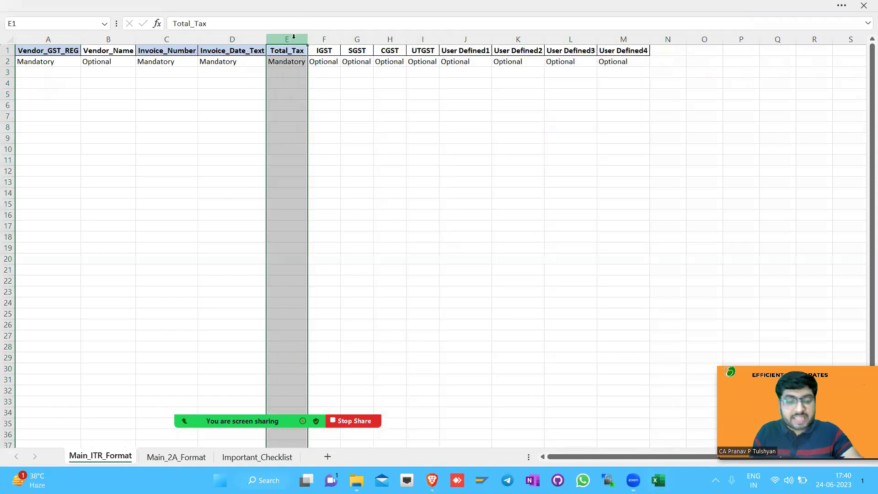
{"action": "key", "text": "ctrl+c"}
{"action": "key", "text": "ctrl+Home"}
{"action": "key", "text": "ctrl+space"}
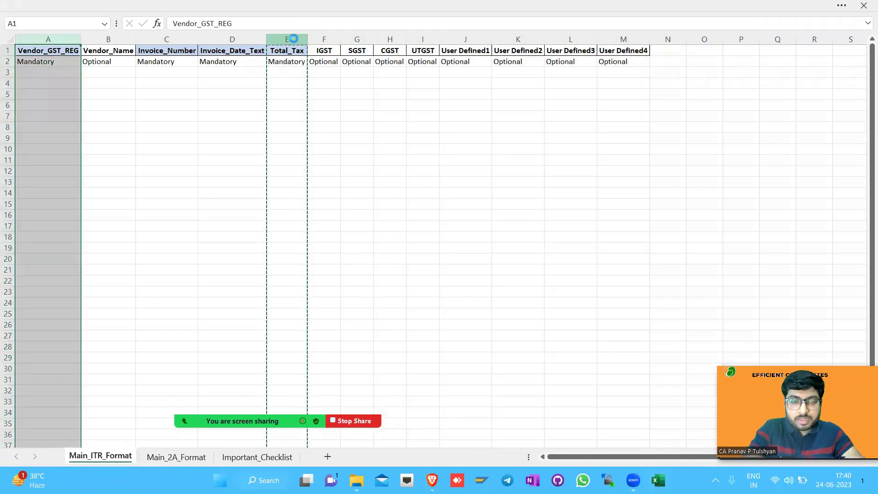
{"action": "key", "text": "ctrl+plus"}
Move the Vendor_GST_REG column to sit just before SGST
{"action": "key", "text": "Right"}
{"action": "key", "text": "ctrl+space"}
{"action": "key", "text": "ctrl+x"}
{"action": "key", "text": "Right"}
{"action": "key", "text": "Right"}
{"action": "key", "text": "Right"}
{"action": "key", "text": "Right"}
{"action": "key", "text": "Right"}
{"action": "key", "text": "ctrl+space"}
{"action": "key", "text": "ctrl+plus"}
{"action": "key", "text": "ctrl+Home"}
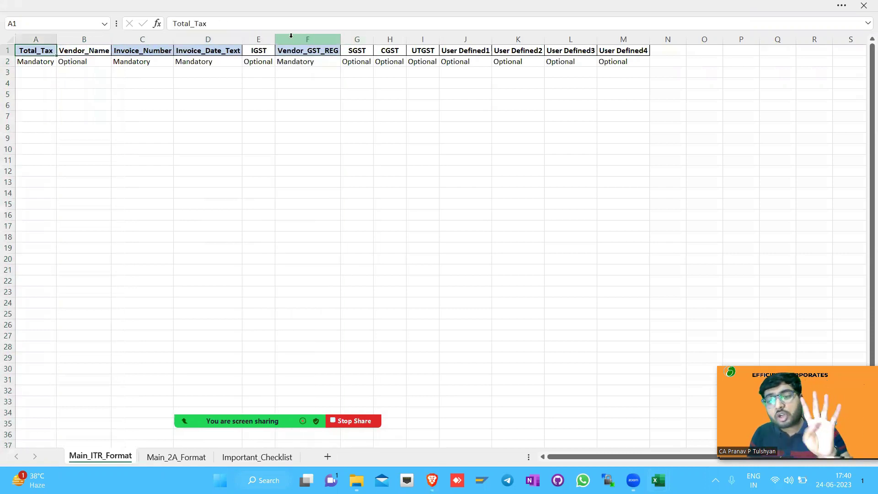
Insert three blank rows above the headers, then delete them so headers return to row 1
{"action": "left_click", "coordinate": [146, 50]}
{"action": "left_click_drag", "start_coordinate": [174, 51], "coordinate": [185, 51]}
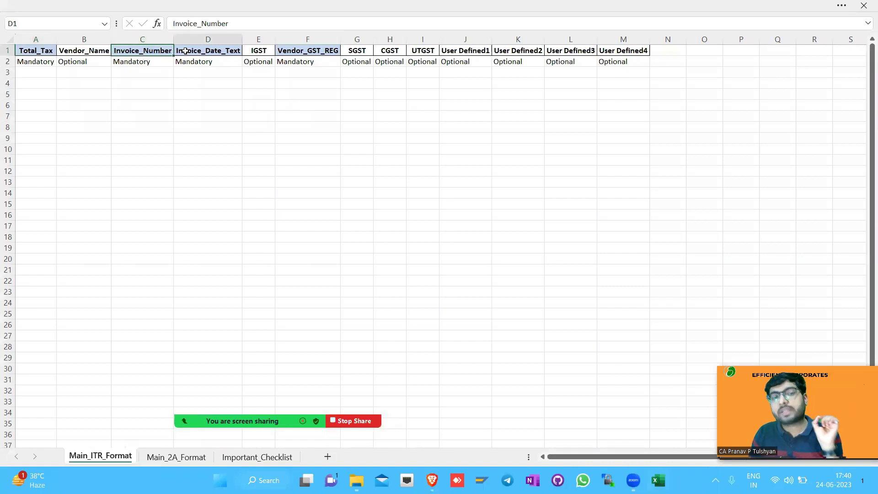
{"action": "left_click", "coordinate": [7, 50]}
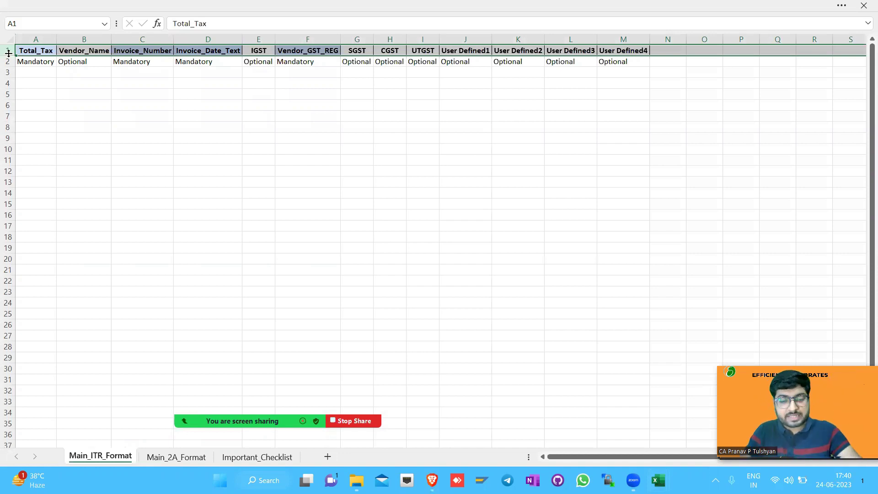
{"action": "key", "text": "ctrl+shift+plus"}
{"action": "key", "text": "ctrl+shift+plus"}
{"action": "key", "text": "ctrl+shift+plus"}
{"action": "left_click_drag", "start_coordinate": [32, 61], "coordinate": [323, 73]}
{"action": "left_click_drag", "start_coordinate": [7, 50], "coordinate": [7, 73]}
{"action": "key", "text": "ctrl+minus"}
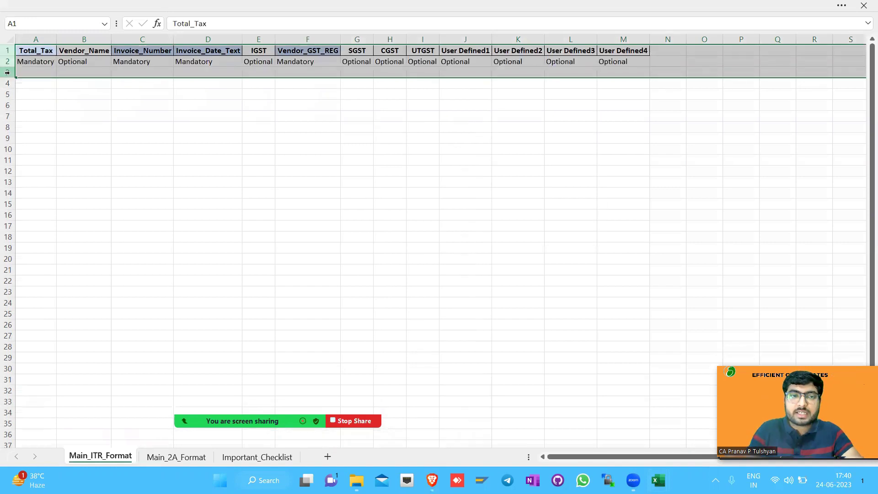
Point out the Total_Tax, Invoice_Number, Invoice_Date_Text and Vendor_GST_REG headers and their data areas
{"action": "left_click", "coordinate": [42, 51]}
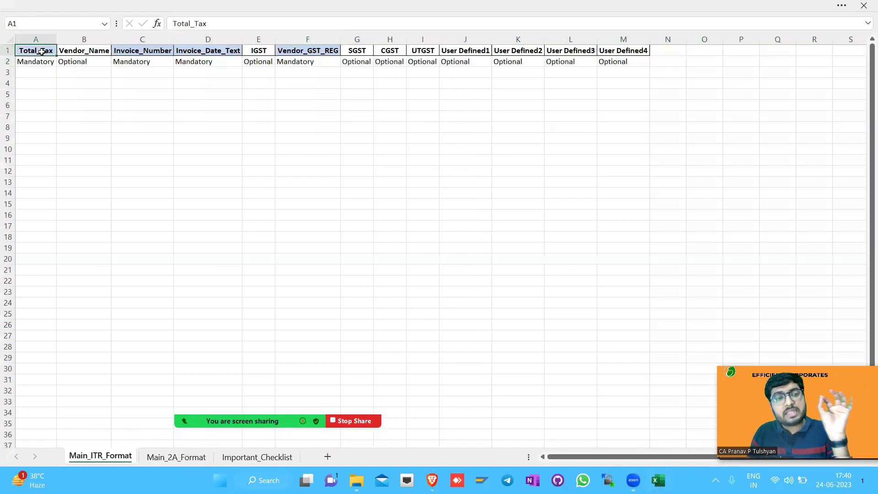
{"action": "left_click", "coordinate": [135, 50]}
{"action": "left_click", "coordinate": [201, 50]}
{"action": "left_click", "coordinate": [305, 48]}
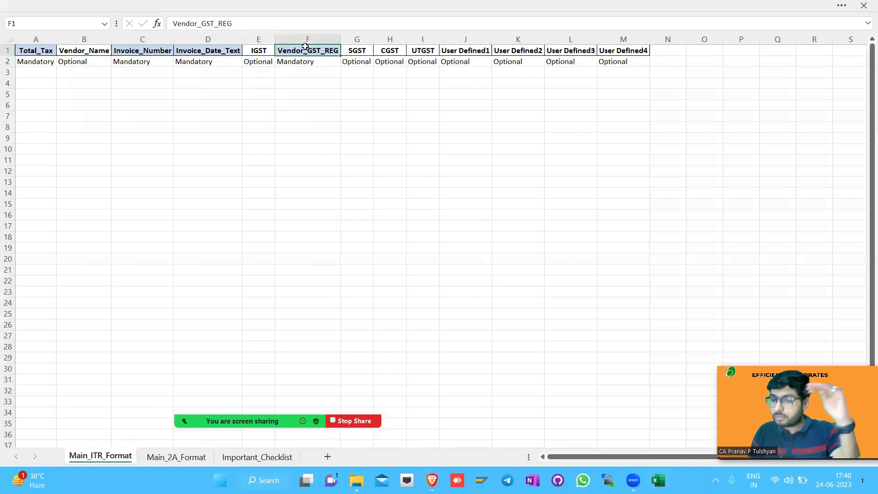
{"action": "mouse_move", "coordinate": [304, 62]}
{"action": "left_mouse_down"}
{"action": "mouse_move", "coordinate": [297, 379]}
{"action": "mouse_move", "coordinate": [300, 350]}
{"action": "left_mouse_up"}
{"action": "left_click", "coordinate": [197, 59], "text": "ctrl"}
{"action": "left_click_drag", "start_coordinate": [174, 329], "coordinate": [171, 326]}
{"action": "left_click_drag", "start_coordinate": [38, 65], "coordinate": [7, 302]}
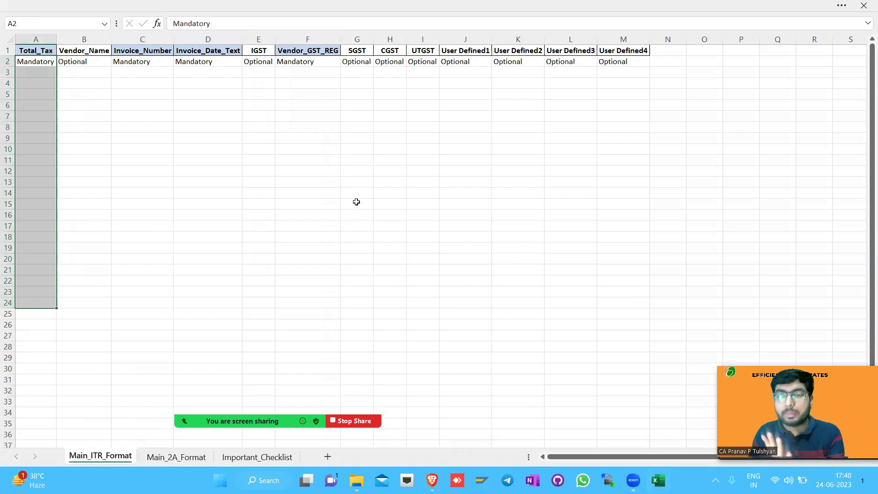
{"action": "left_click_drag", "start_coordinate": [451, 39], "coordinate": [659, 48]}
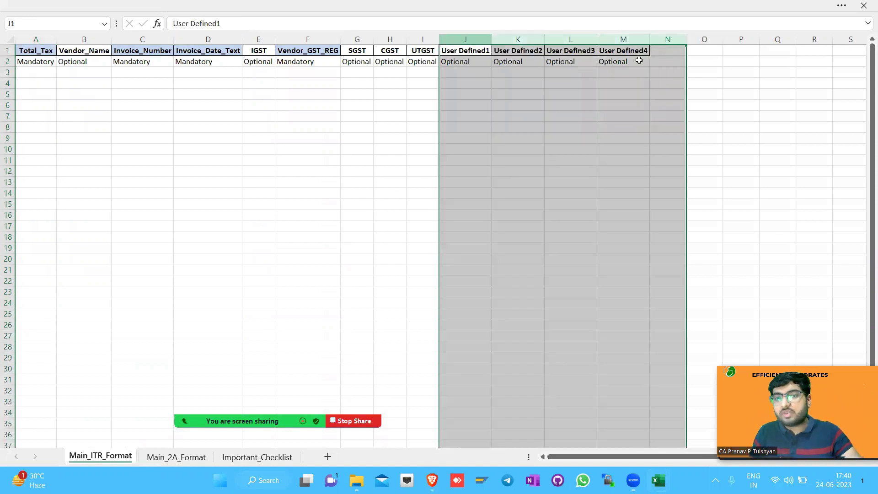
{"action": "left_click", "coordinate": [616, 54]}
{"action": "key", "text": "ctrl+space"}
{"action": "key", "text": "ctrl+c"}
{"action": "key", "text": "Right"}
{"action": "key", "text": "ctrl+space"}
{"action": "key", "text": "shift+Right"}
{"action": "key", "text": "shift+Right"}
{"action": "key", "text": "shift+Right"}
{"action": "key", "text": "shift+Right"}
{"action": "key", "text": "shift+Right"}
{"action": "key", "text": "shift+Right"}
{"action": "key", "text": "shift+Right"}
{"action": "key", "text": "shift+Right"}
{"action": "key", "text": "shift+Right"}
{"action": "key", "text": "shift+Right"}
{"action": "key", "text": "shift+Right"}
{"action": "key", "text": "shift+Right"}
{"action": "key", "text": "shift+Right"}
{"action": "key", "text": "shift+Right"}
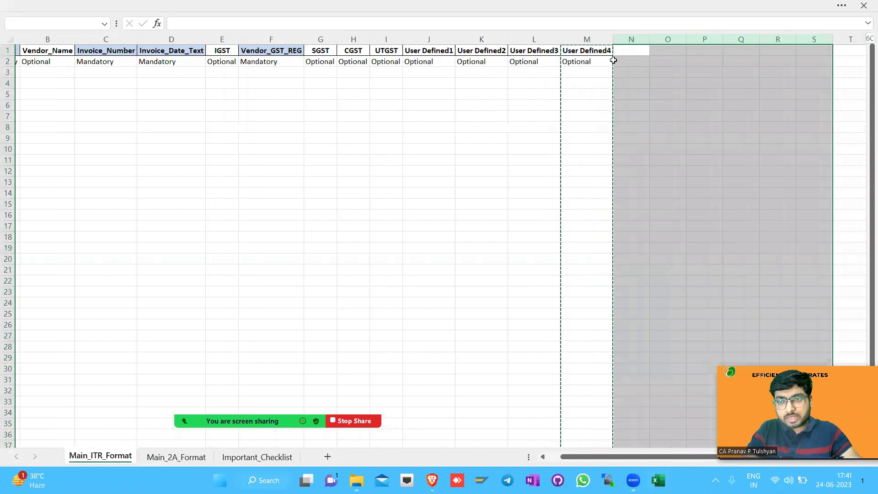
{"action": "key", "text": "ctrl+v"}
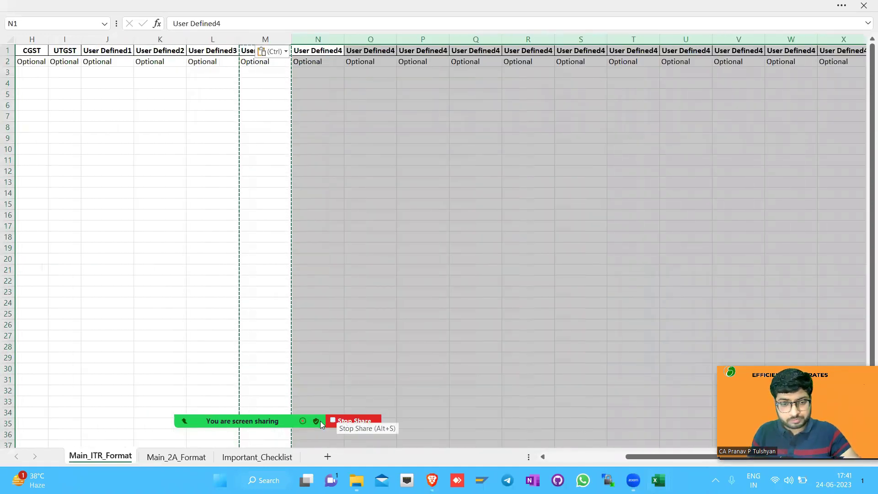
{"action": "mouse_move", "coordinate": [320, 421]}
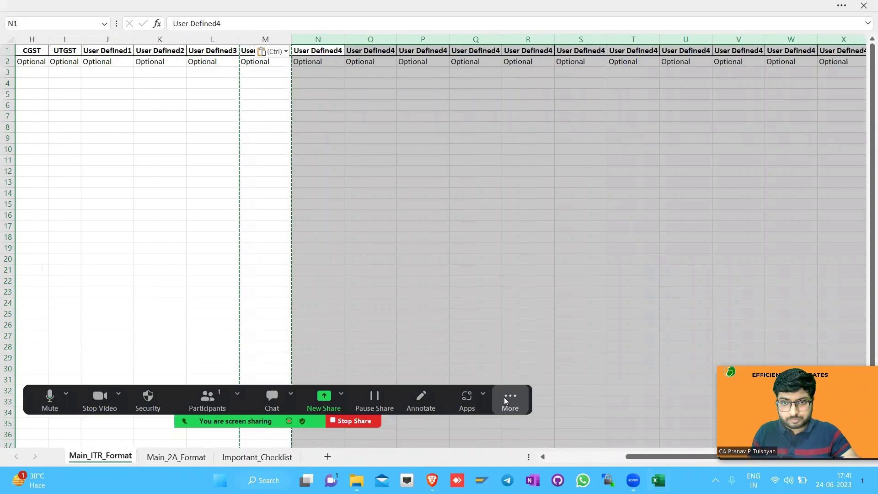
{"action": "left_click", "coordinate": [506, 401]}
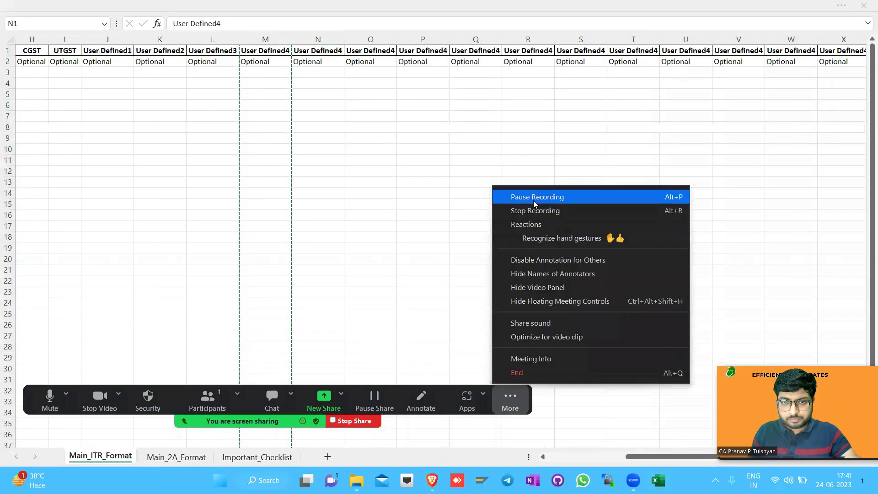
{"action": "left_click", "coordinate": [535, 197]}
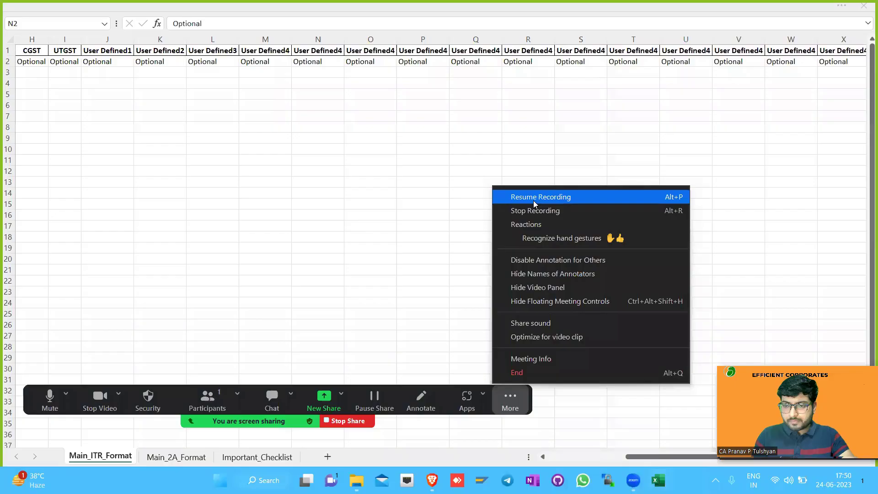
{"action": "left_click", "coordinate": [535, 201]}
{"action": "left_click_drag", "start_coordinate": [389, 39], "coordinate": [866, 37]}
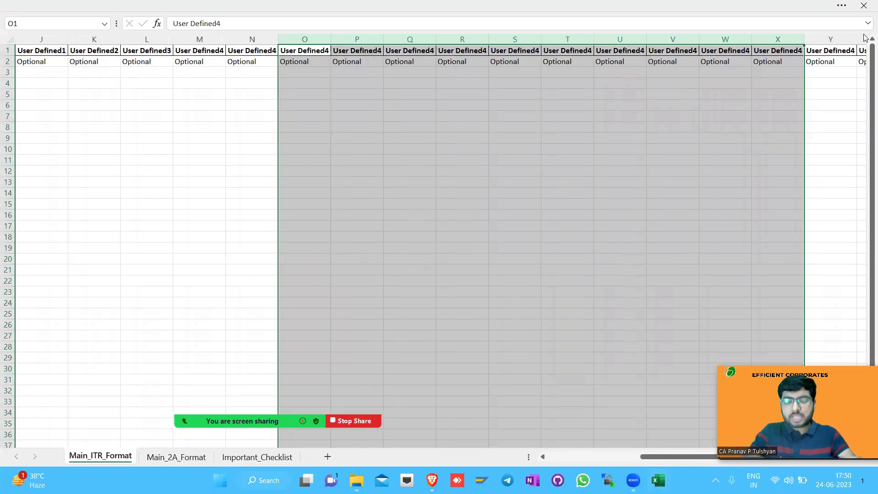
{"action": "key", "text": "ctrl+Home"}
{"action": "key", "text": "Right"}
{"action": "key", "text": "Right"}
{"action": "key", "text": "shift+Right"}
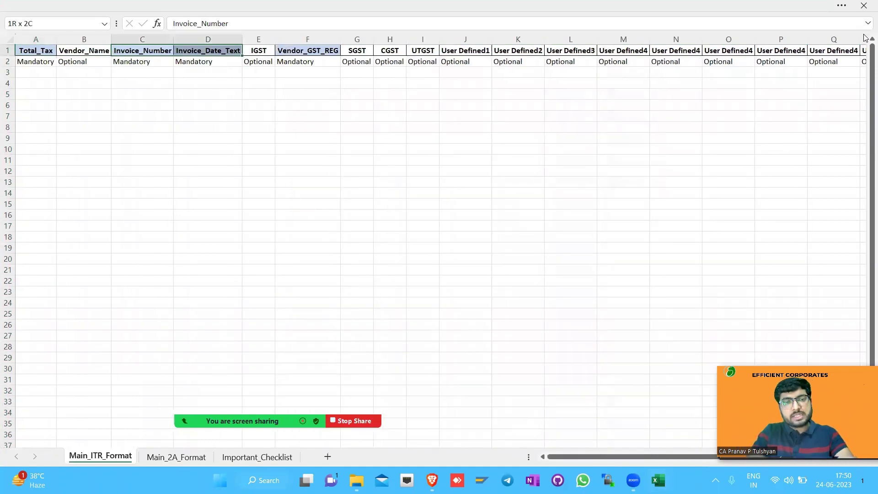
{"action": "left_click", "coordinate": [322, 49], "text": "ctrl"}
{"action": "left_click", "coordinate": [42, 50], "text": "ctrl"}
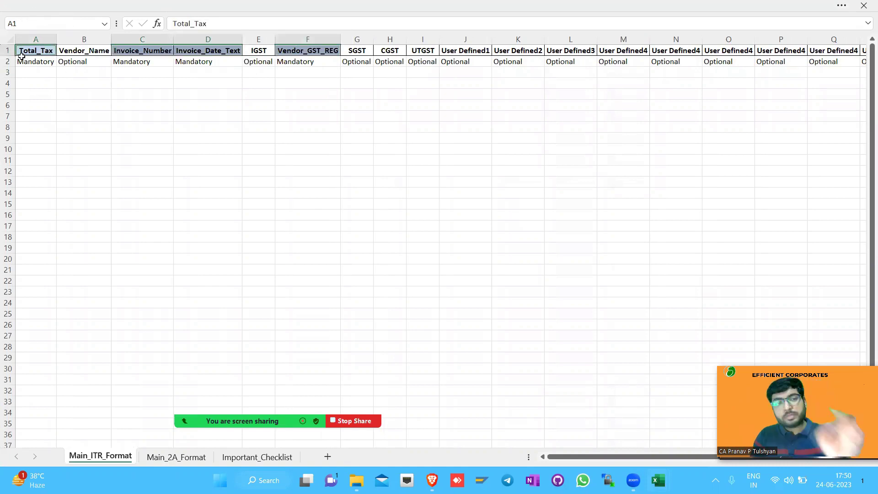
{"action": "left_click", "coordinate": [7, 51]}
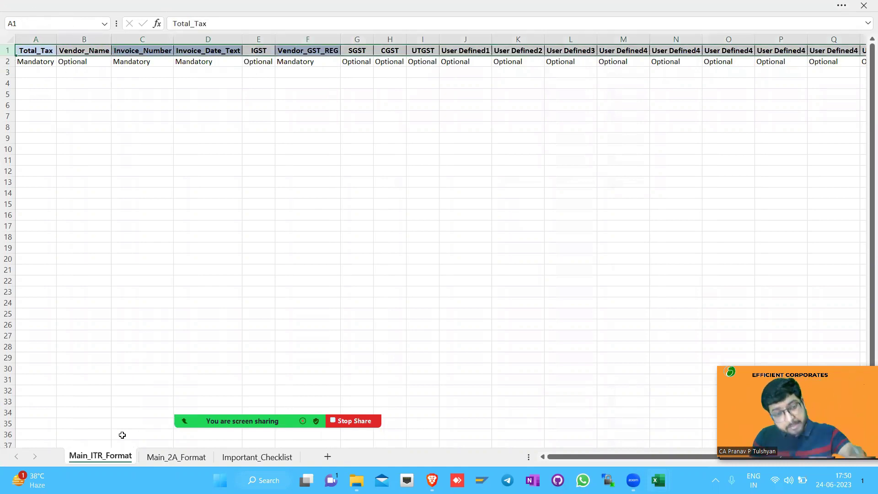
{"action": "double_click", "coordinate": [101, 457]}
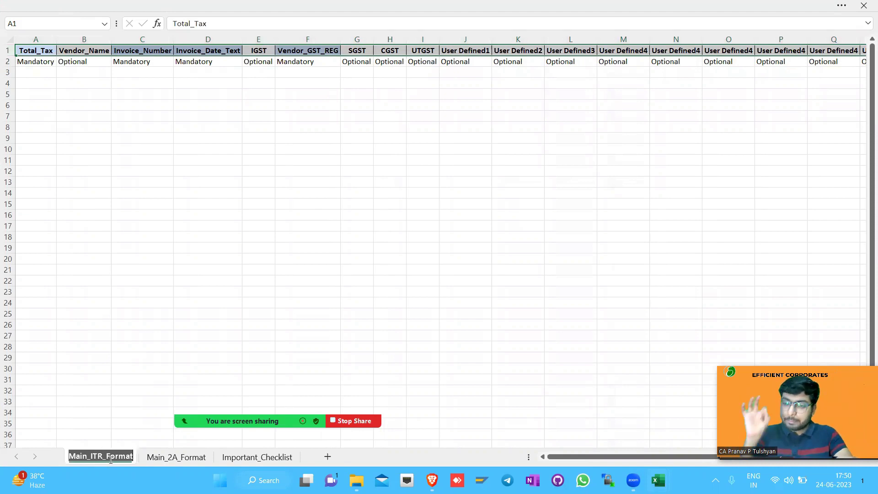
Move the Main_ITR_Format tab after Main_2A_Format, keeping both sheet names unchanged
{"action": "key", "text": "Return"}
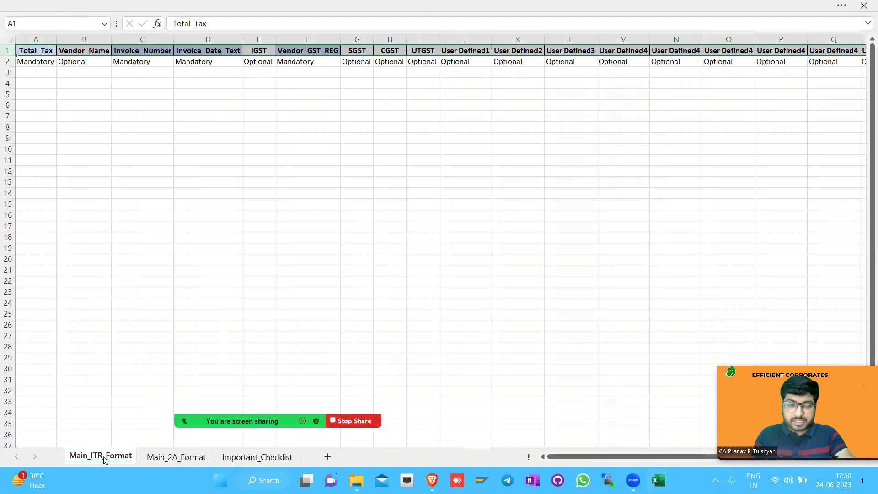
{"action": "left_click_drag", "start_coordinate": [230, 465], "coordinate": [230, 469]}
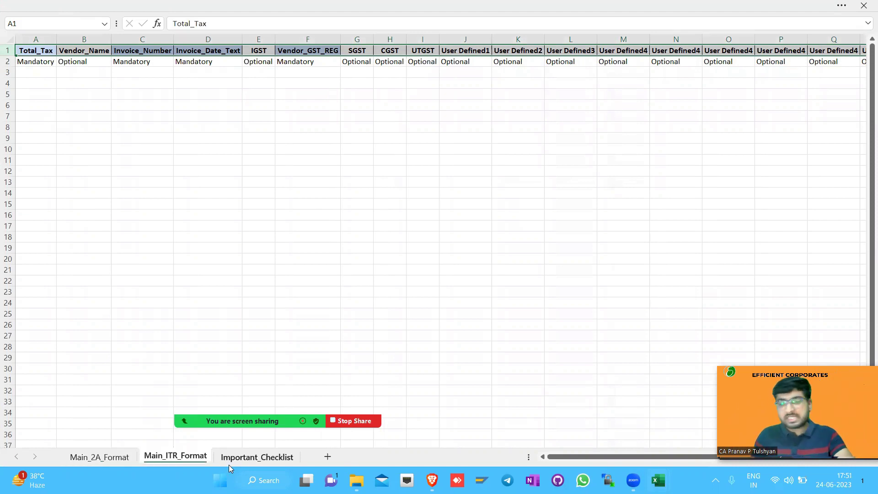
{"action": "double_click", "coordinate": [192, 455]}
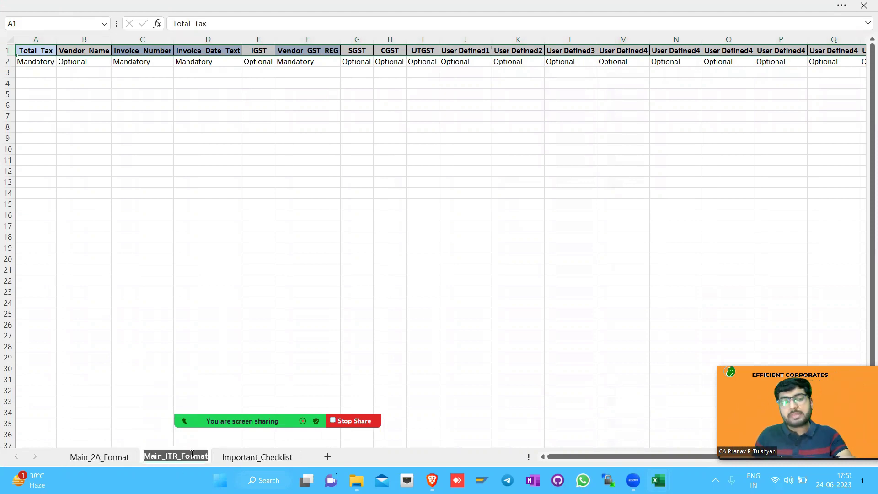
{"action": "key", "text": "Return"}
{"action": "left_click", "coordinate": [99, 456]}
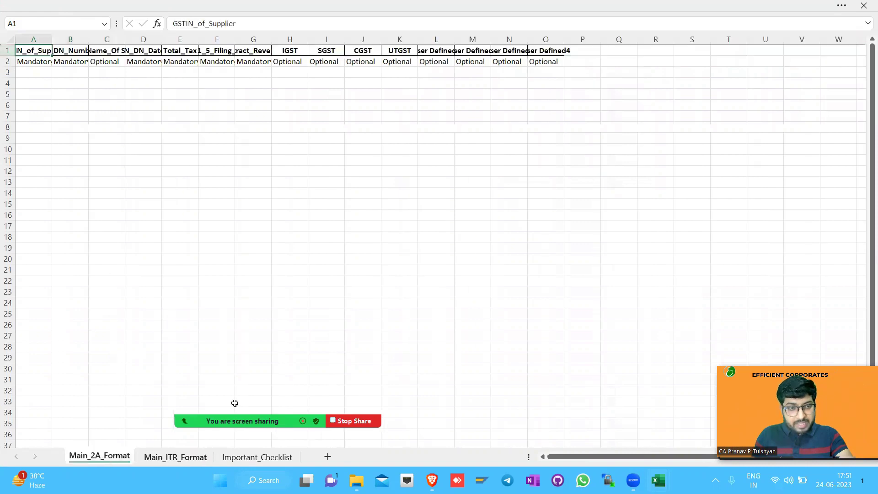
AutoFit columns A to O of Main_2A_Format to their headers
{"action": "key", "text": "ctrl+a"}
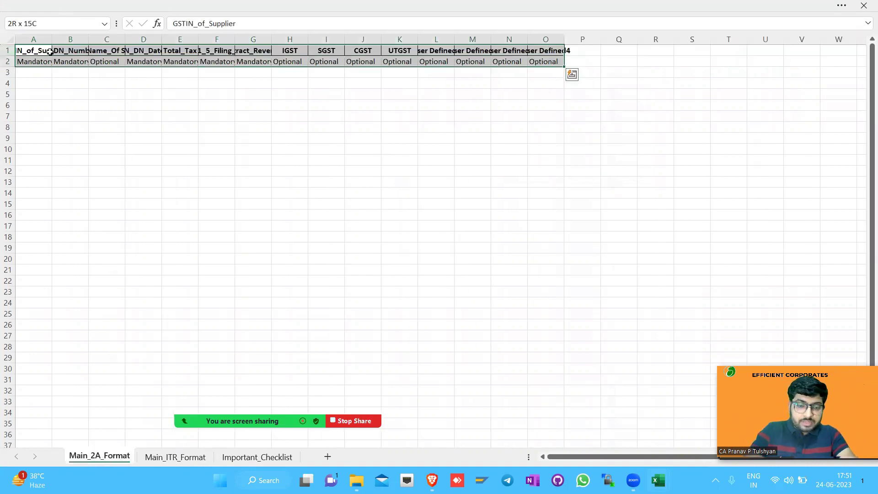
{"action": "key", "text": "alt+h"}
{"action": "key", "text": "o"}
{"action": "key", "text": "i"}
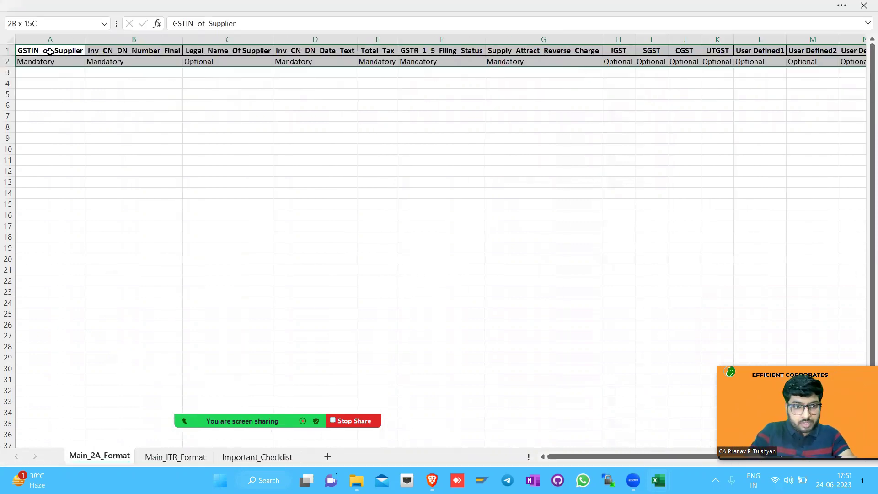
Fill the mandatory headers in A1, B1, D1, E1 and F1 light blue
{"action": "left_click_drag", "start_coordinate": [51, 51], "coordinate": [177, 50]}
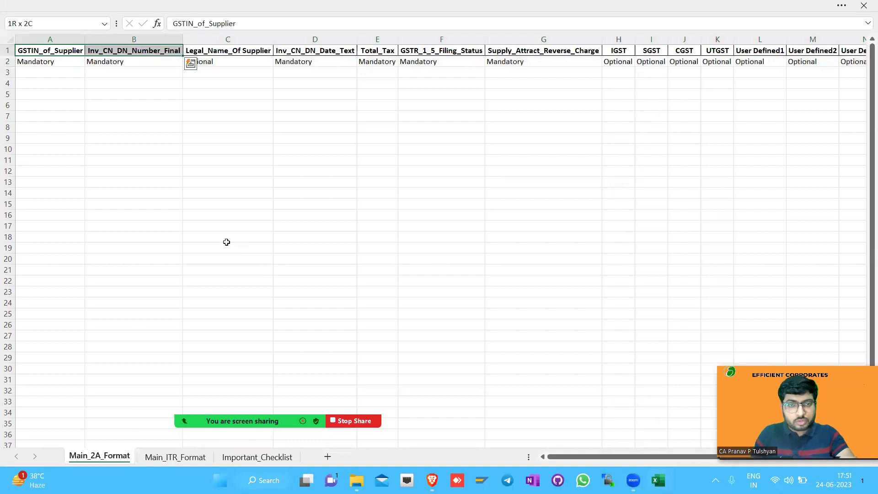
{"action": "left_click", "coordinate": [333, 51], "text": "ctrl"}
{"action": "left_click", "coordinate": [377, 51], "text": "ctrl"}
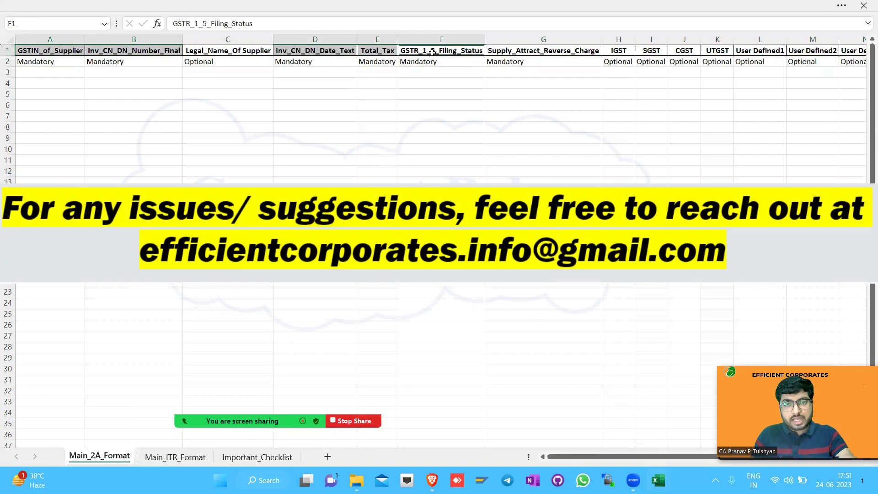
{"action": "left_click", "coordinate": [432, 52], "text": "ctrl"}
{"action": "key", "text": "alt+h"}
{"action": "key", "text": "h"}
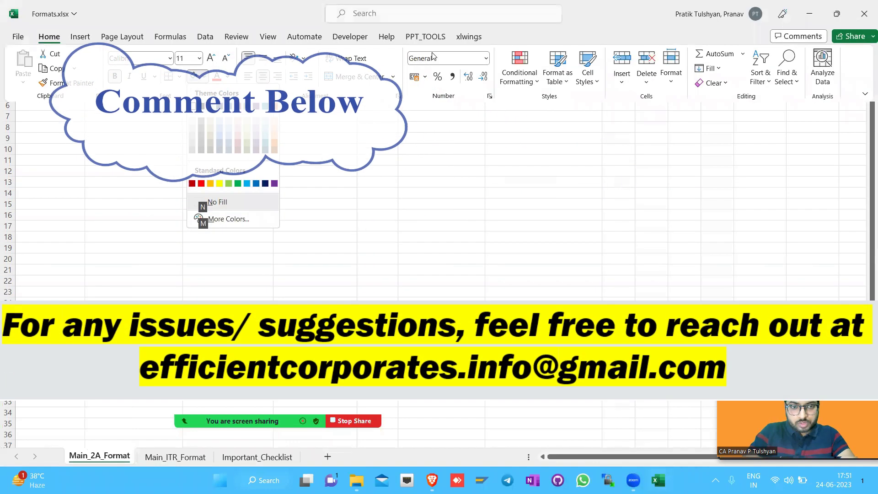
{"action": "key", "text": "n"}
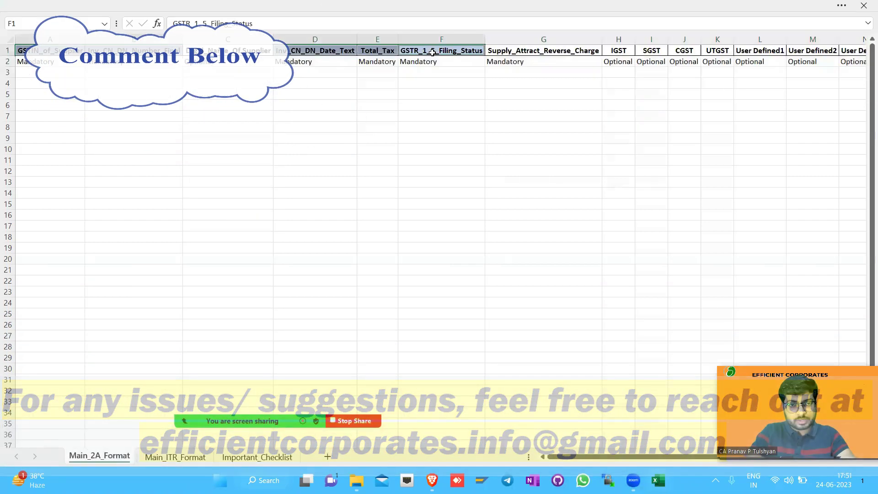
Fill the Supply_Attract_Reverse_Charge header light blue as well
{"action": "key", "text": "shift+Return"}
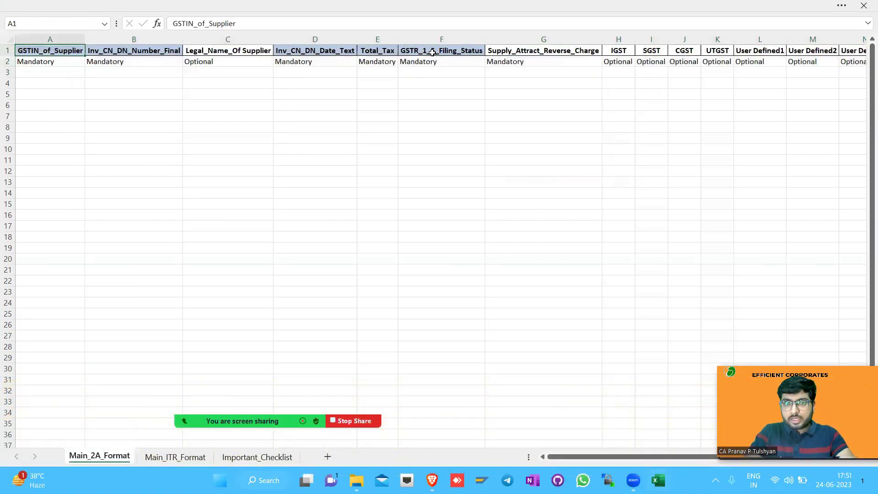
{"action": "key", "text": "Right"}
{"action": "key", "text": "Right"}
{"action": "key", "text": "Right"}
{"action": "key", "text": "Right"}
{"action": "key", "text": "Down"}
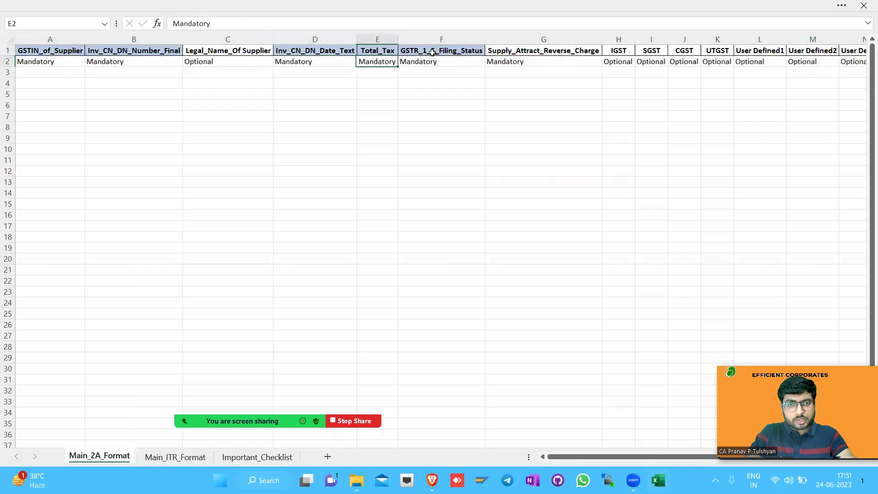
{"action": "key", "text": "Right"}
{"action": "key", "text": "Right"}
{"action": "key", "text": "Up"}
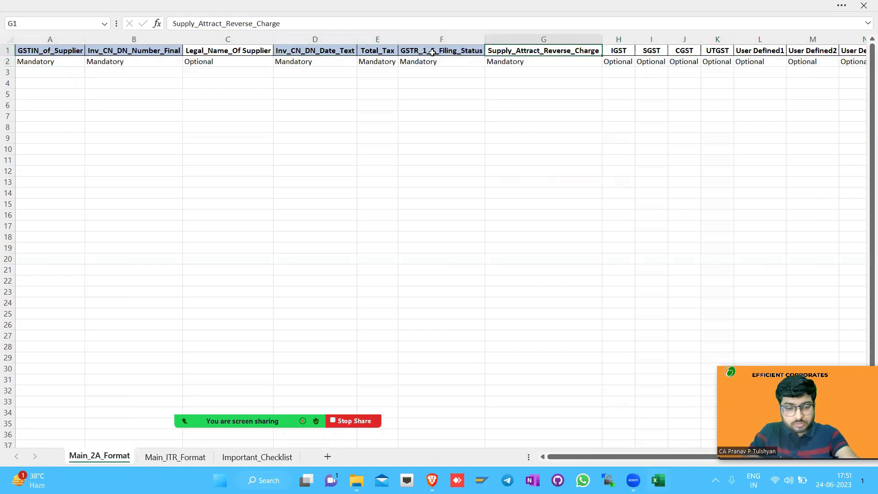
{"action": "key", "text": "alt+h"}
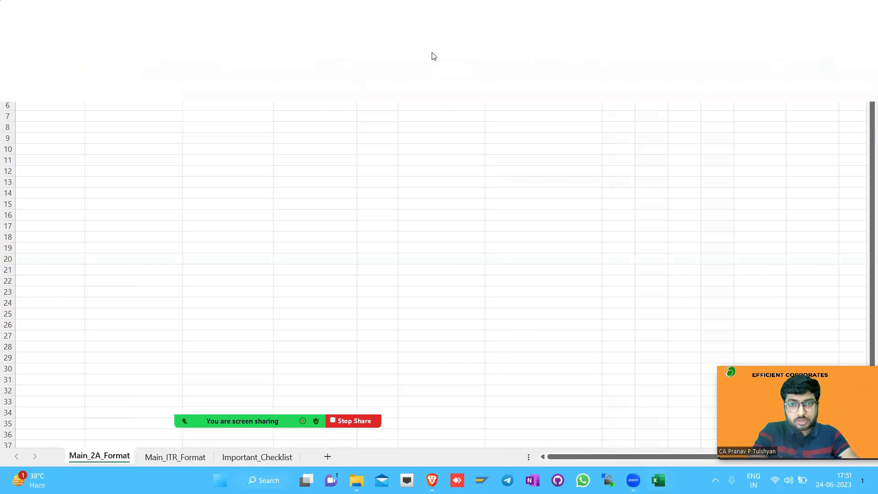
{"action": "key", "text": "h"}
{"action": "key", "text": "Down"}
{"action": "key", "text": "Right"}
{"action": "key", "text": "Right"}
{"action": "key", "text": "Right"}
{"action": "key", "text": "Down"}
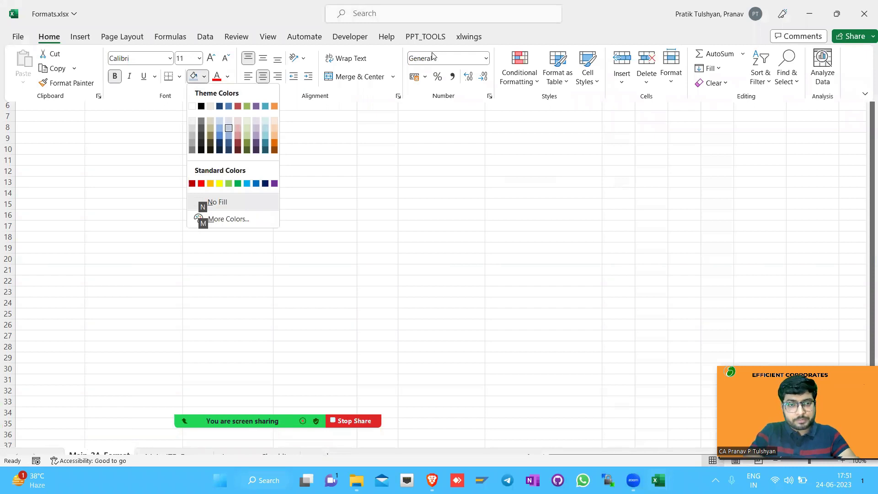
{"action": "key", "text": "Return"}
{"action": "key", "text": "Left"}
{"action": "key", "text": "Left"}
{"action": "key", "text": "Left"}
{"action": "key", "text": "Left"}
{"action": "key", "text": "Left"}
{"action": "key", "text": "Left"}
{"action": "key", "text": "Right"}
{"action": "key", "text": "Right"}
{"action": "key", "text": "Right"}
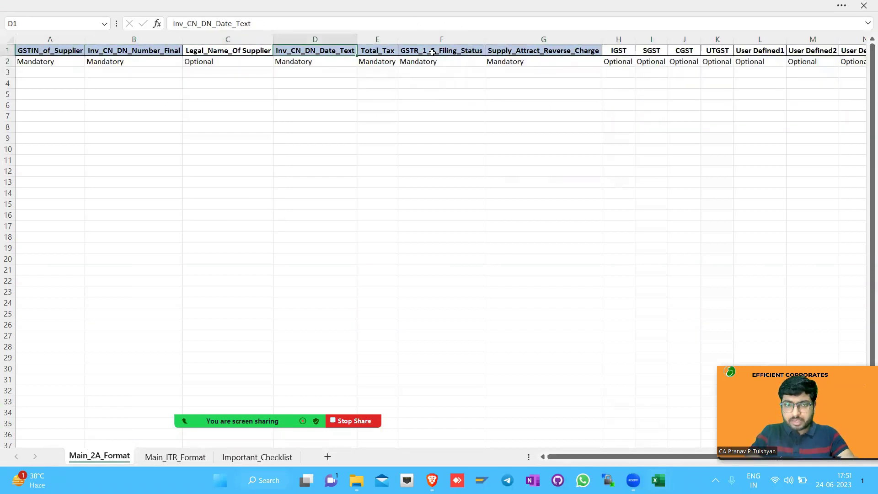
Select columns D through G, then the Inv_CN_DN_Date_Text column and its requirement cell
{"action": "key", "text": "ctrl+space"}
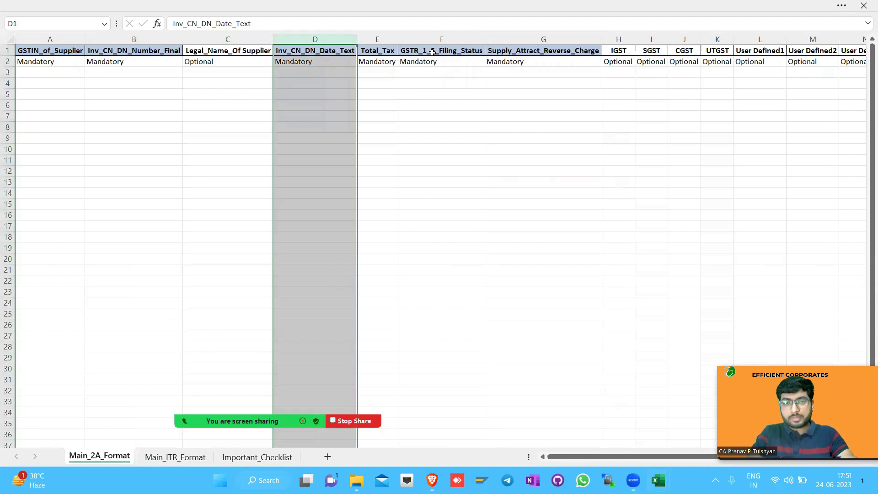
{"action": "key", "text": "Right"}
{"action": "key", "text": "ctrl+space"}
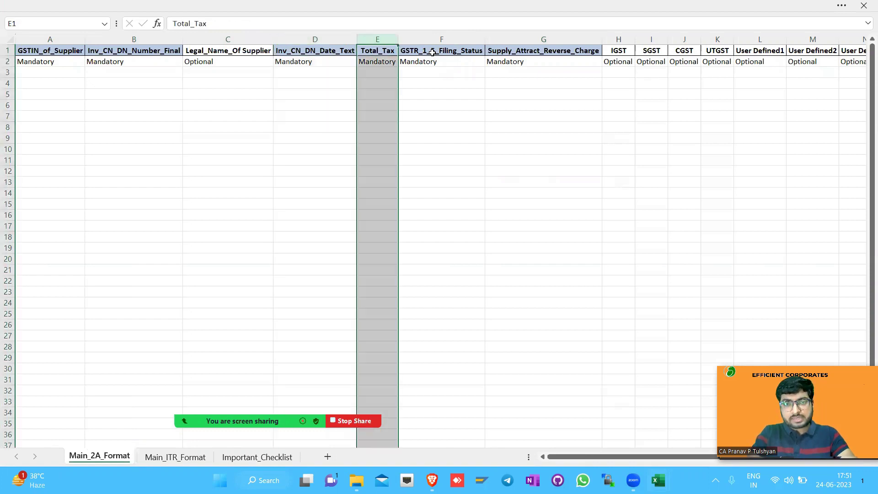
{"action": "key", "text": "Right"}
{"action": "key", "text": "ctrl+space"}
{"action": "key", "text": "Right"}
{"action": "key", "text": "ctrl+space"}
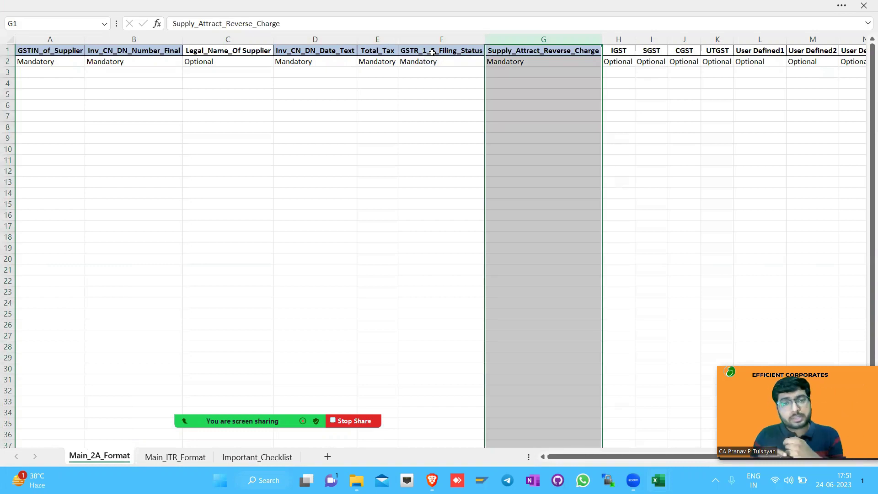
{"action": "left_click", "coordinate": [317, 39]}
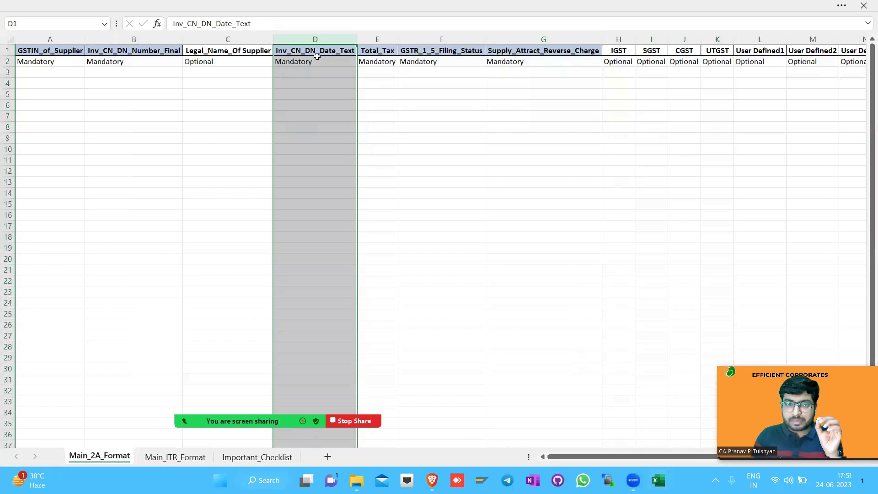
{"action": "left_click", "coordinate": [316, 61]}
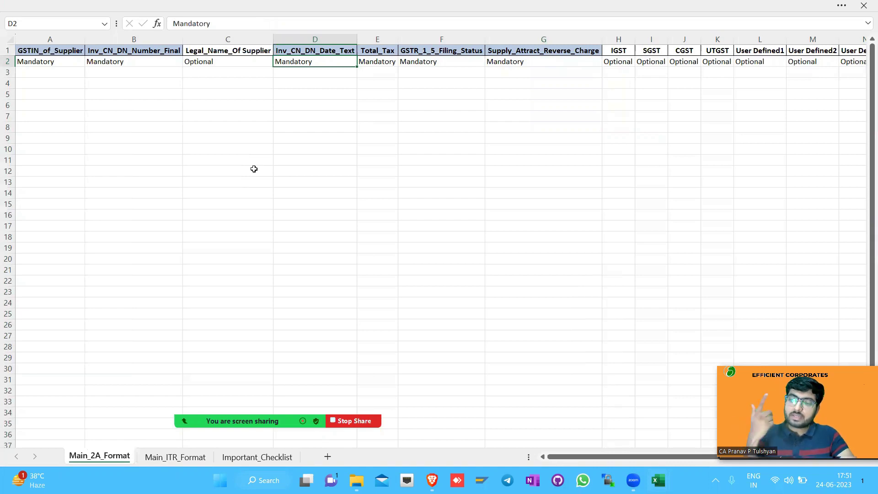
Enter the sample date 01-06-2023 in D5 and toggle it between number and date format
{"action": "key", "text": "Down"}
{"action": "key", "text": "Down"}
{"action": "key", "text": "Down"}
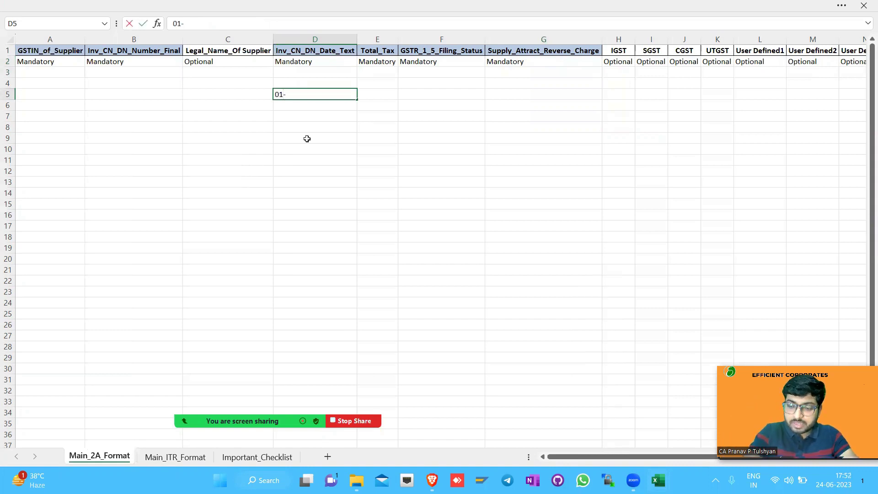
{"action": "type", "text": "-2023"}
{"action": "key", "text": "Return"}
{"action": "key", "text": "Up"}
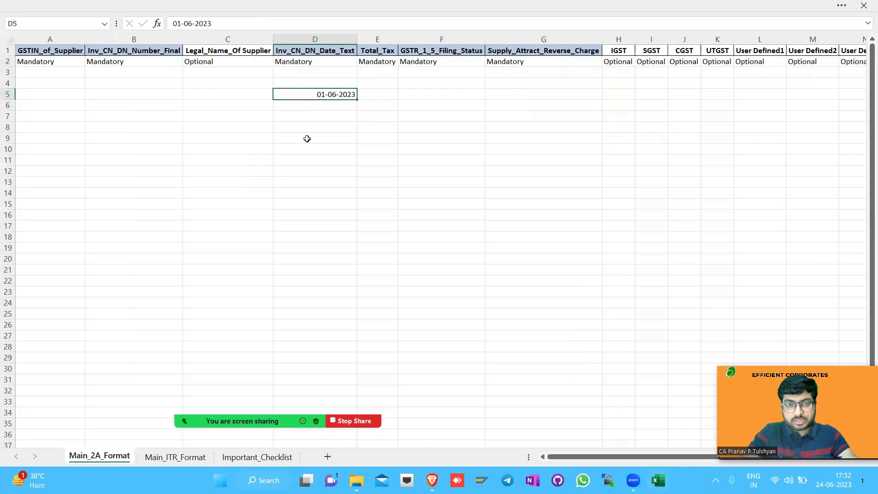
{"action": "key", "text": "ctrl+shift+1"}
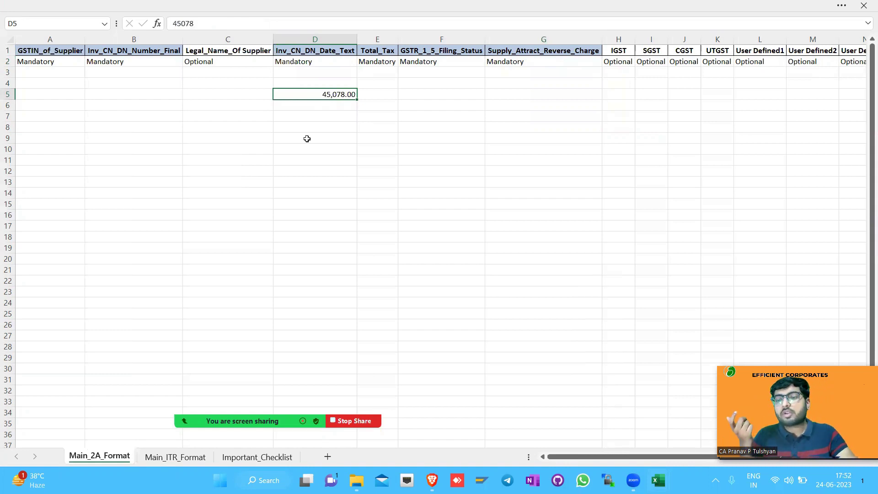
{"action": "key", "text": "ctrl+shift+3"}
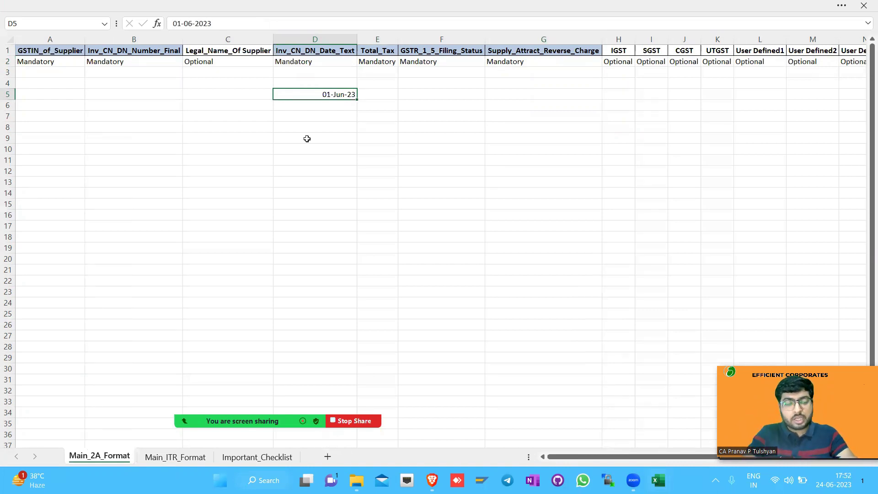
{"action": "key", "text": "ctrl+shift+1"}
{"action": "key", "text": "ctrl+z"}
{"action": "key", "text": "ctrl+z"}
{"action": "key", "text": "ctrl+z"}
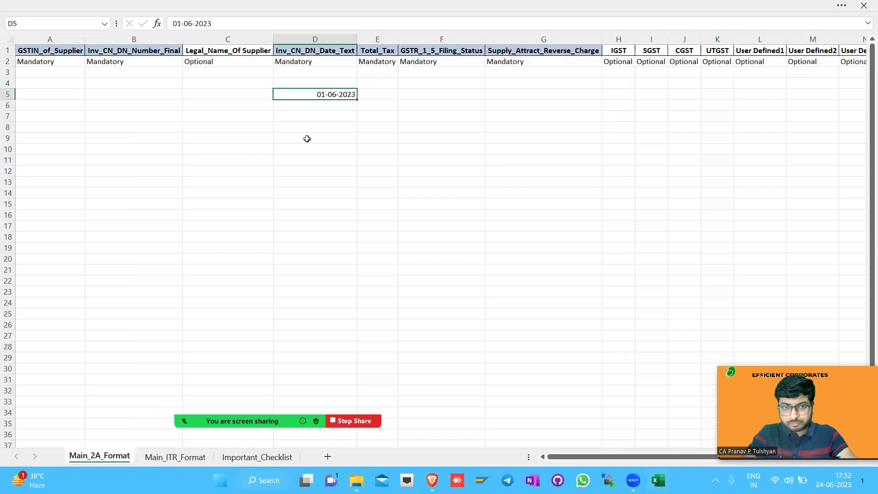
Enter the sample date 01.06.2023 in D7 and point it out
{"action": "key", "text": "Down"}
{"action": "key", "text": "Down"}
{"action": "type", "text": "01"}
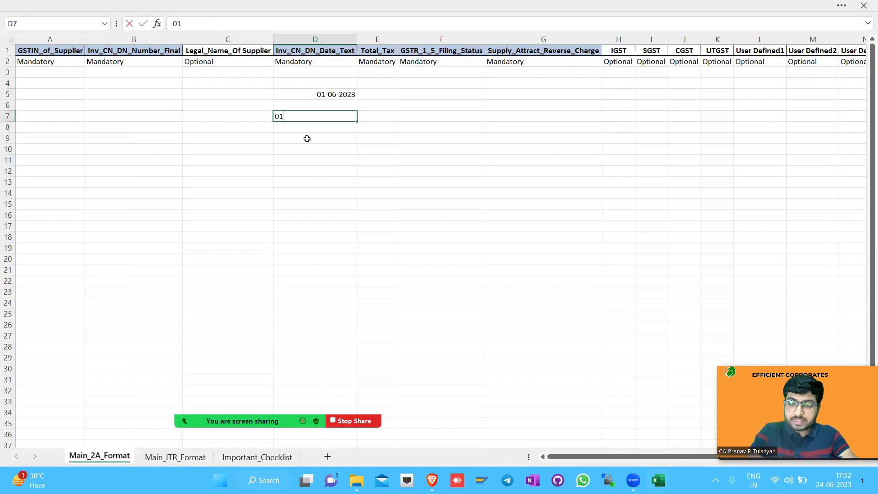
{"action": "type", "text": ".06.2023"}
{"action": "key", "text": "Return"}
{"action": "key", "text": "Up"}
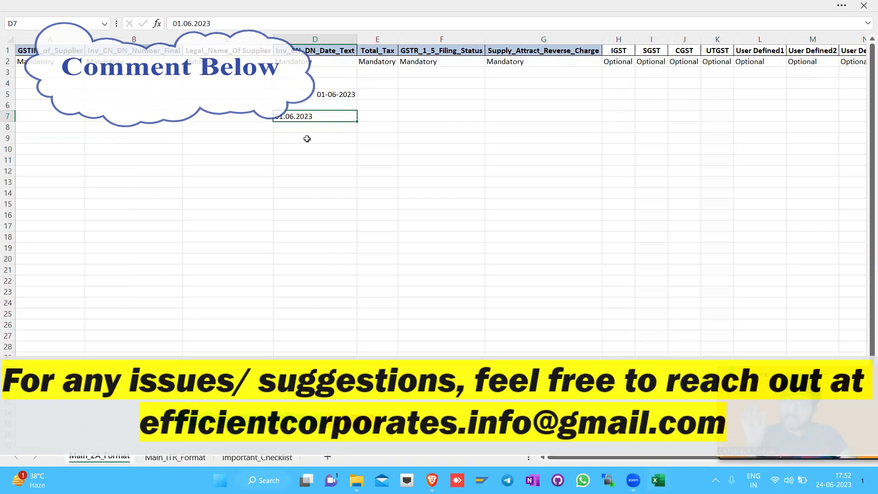
{"action": "key", "text": "Up"}
{"action": "key", "text": "Up"}
{"action": "key", "text": "Up"}
{"action": "key", "text": "Up"}
{"action": "key", "text": "Up"}
{"action": "key", "text": "Up"}
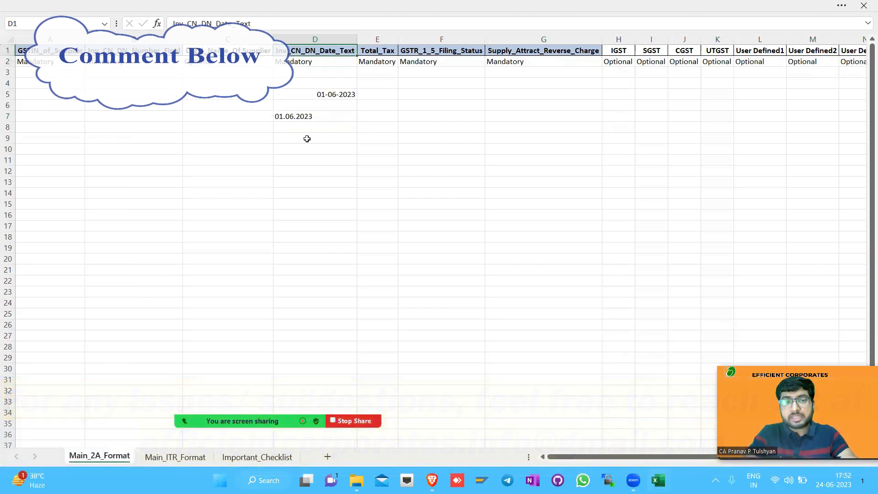
{"action": "left_click", "coordinate": [315, 119]}
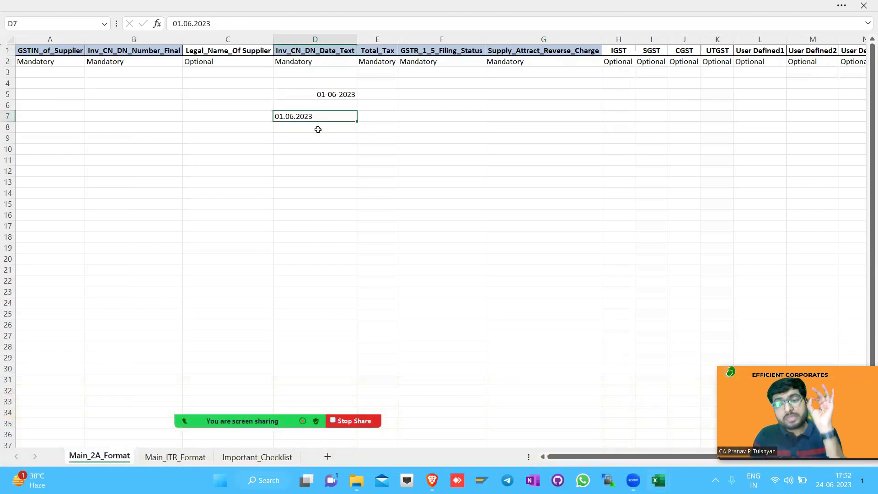
Flip between the Main_ITR_Format and Main_2A_Format sheets, ending on Main_2A_Format
{"action": "left_click", "coordinate": [184, 457]}
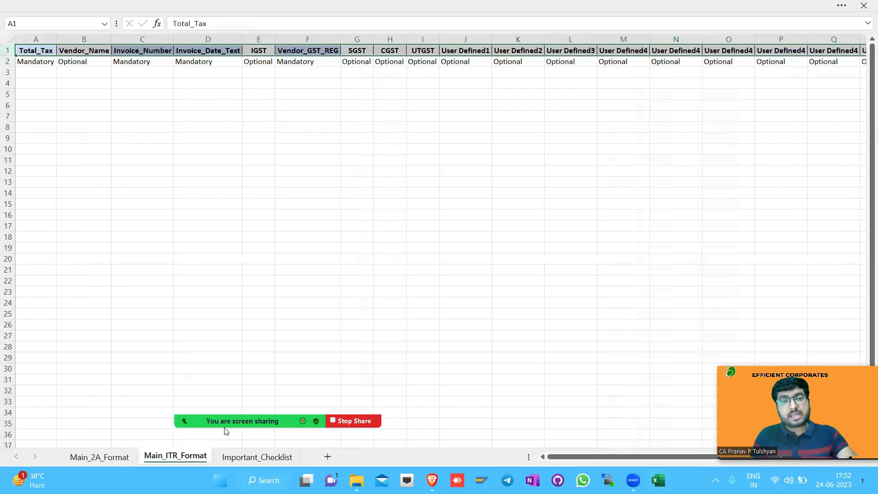
{"action": "key", "text": "Right"}
{"action": "key", "text": "Right"}
{"action": "key", "text": "Right"}
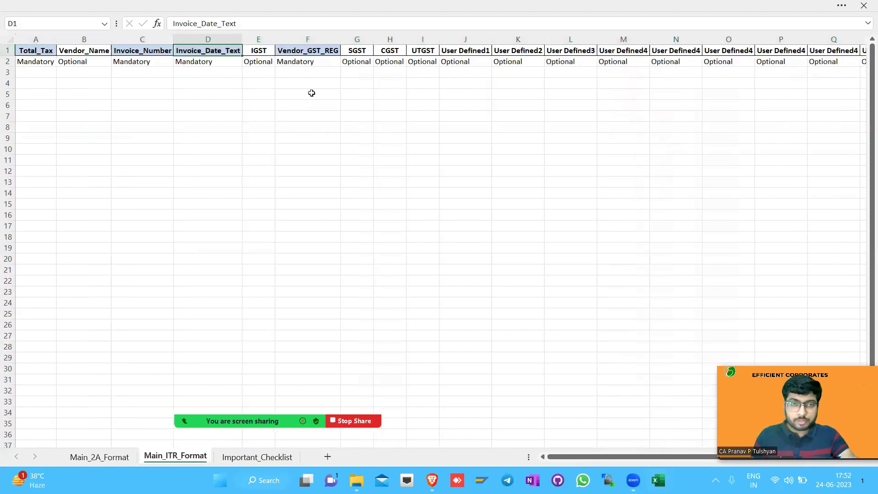
{"action": "key", "text": "ctrl+Page_Up"}
{"action": "left_click", "coordinate": [148, 458]}
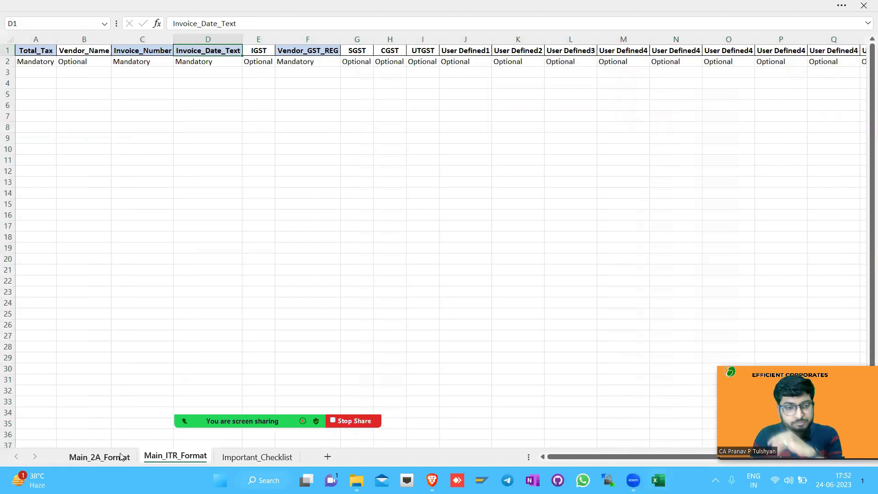
{"action": "left_click", "coordinate": [122, 457]}
Delete the sample dates in column D, including 01-06-2023 in D5
{"action": "left_click", "coordinate": [318, 37]}
{"action": "left_click_drag", "start_coordinate": [311, 73], "coordinate": [305, 140]}
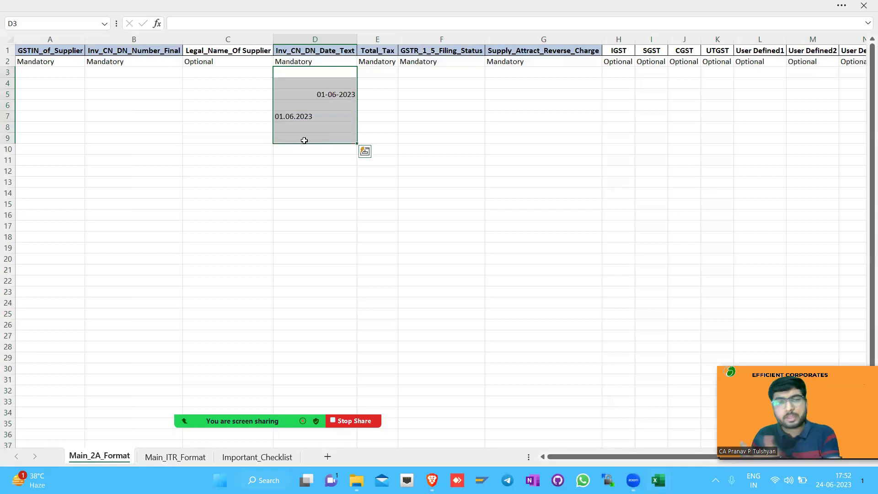
{"action": "left_click_drag", "start_coordinate": [311, 83], "coordinate": [314, 153]}
{"action": "left_click", "coordinate": [319, 95]}
{"action": "key", "text": "Delete"}
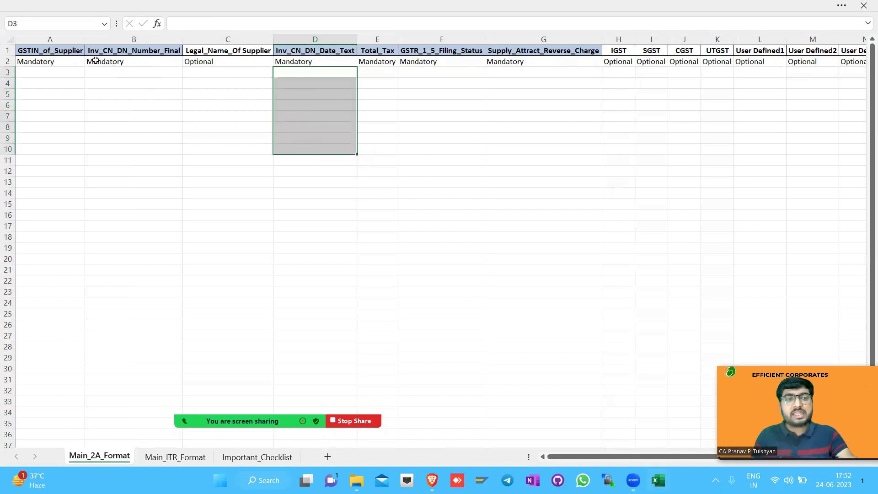
Multi-select the mandatory headers, from GSTIN_of_Supplier to Supply_Attract_Reverse_Charge, in row 1
{"action": "left_click", "coordinate": [33, 53]}
{"action": "left_click", "coordinate": [132, 51], "text": "ctrl"}
{"action": "left_click", "coordinate": [297, 54], "text": "ctrl"}
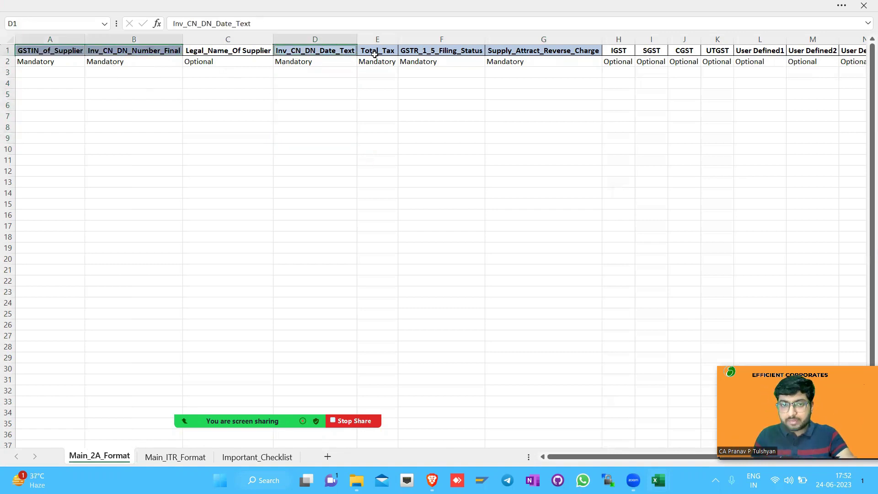
{"action": "left_click", "coordinate": [384, 52], "text": "ctrl"}
{"action": "left_click", "coordinate": [432, 52], "text": "ctrl"}
{"action": "left_click", "coordinate": [555, 53], "text": "ctrl"}
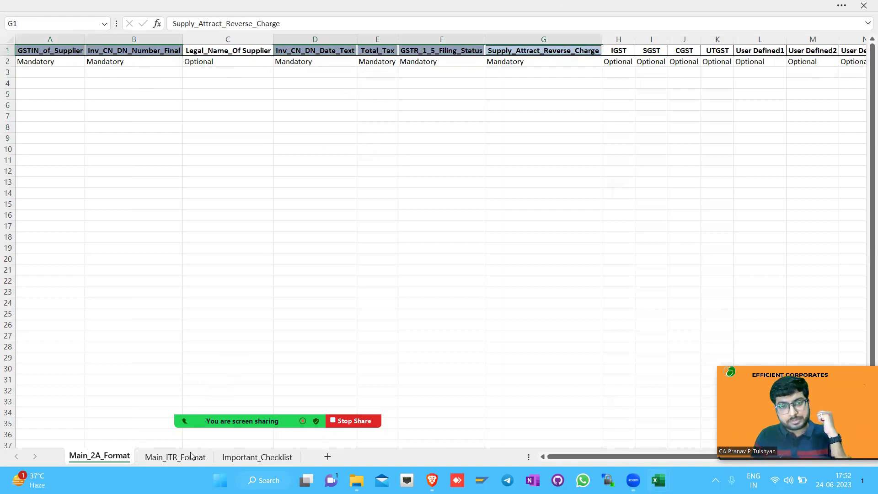
{"action": "double_click", "coordinate": [107, 457]}
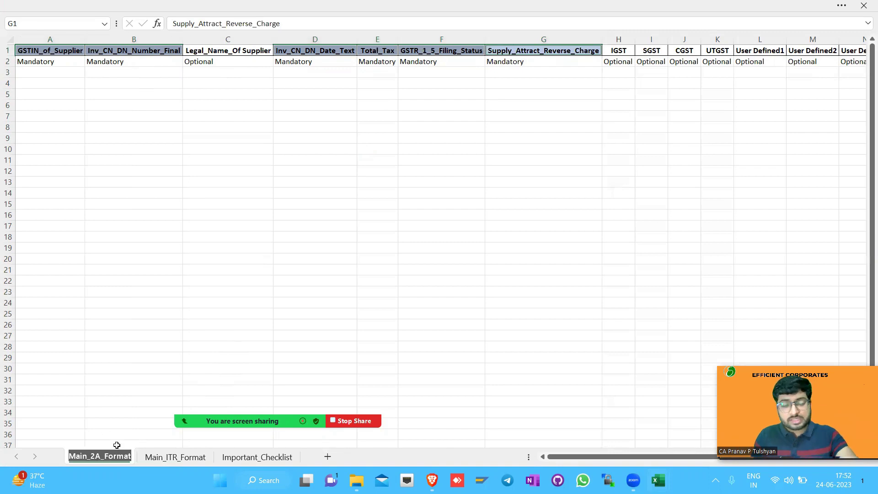
Autofit Important_Checklist column A so checklist lines A1–A24 fit, then go back to Main_2A_Format
{"action": "left_click", "coordinate": [252, 457]}
{"action": "left_click_drag", "start_coordinate": [7, 83], "coordinate": [5, 298]}
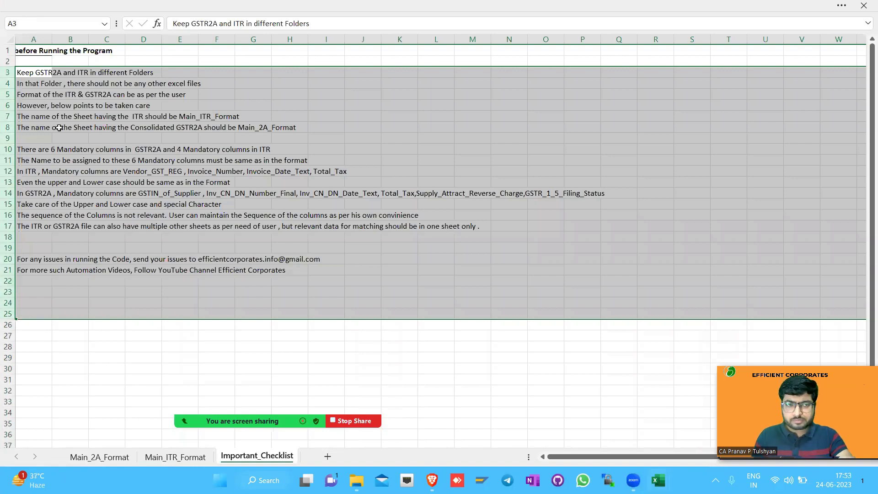
{"action": "left_click", "coordinate": [34, 39]}
{"action": "double_click", "coordinate": [52, 39]}
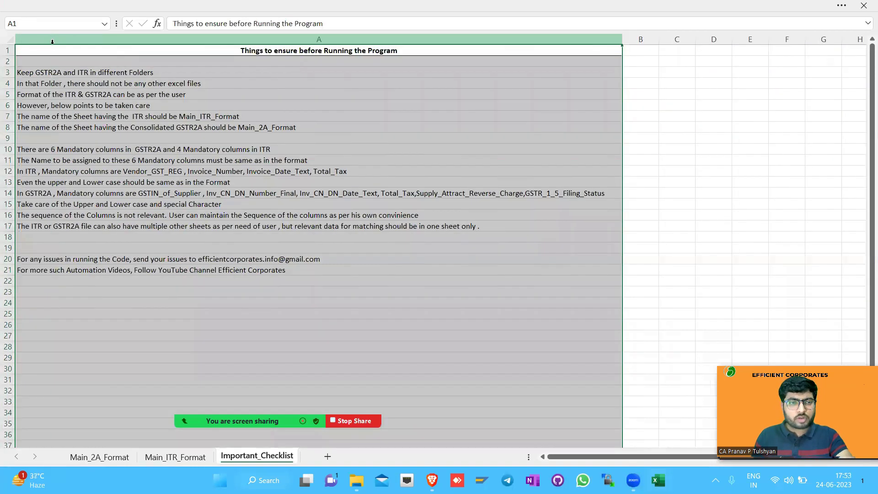
{"action": "left_click_drag", "start_coordinate": [198, 55], "coordinate": [215, 304]}
{"action": "left_click_drag", "start_coordinate": [97, 270], "coordinate": [128, 50]}
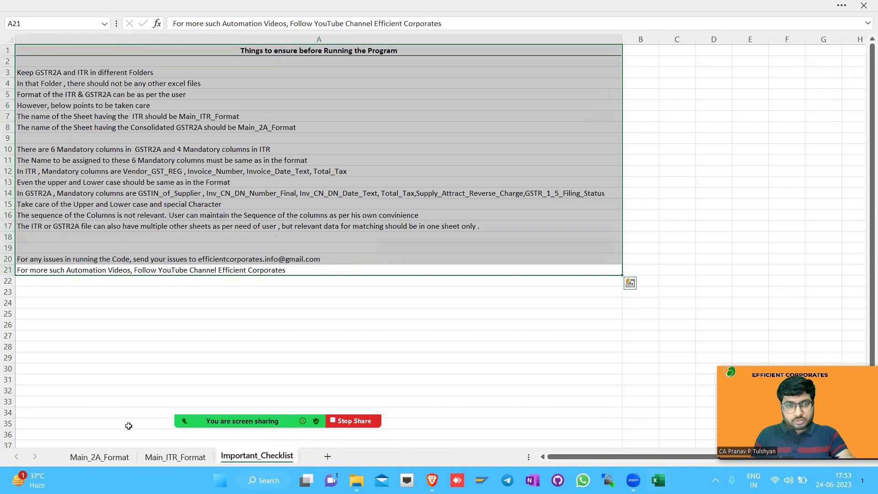
{"action": "left_click", "coordinate": [106, 458]}
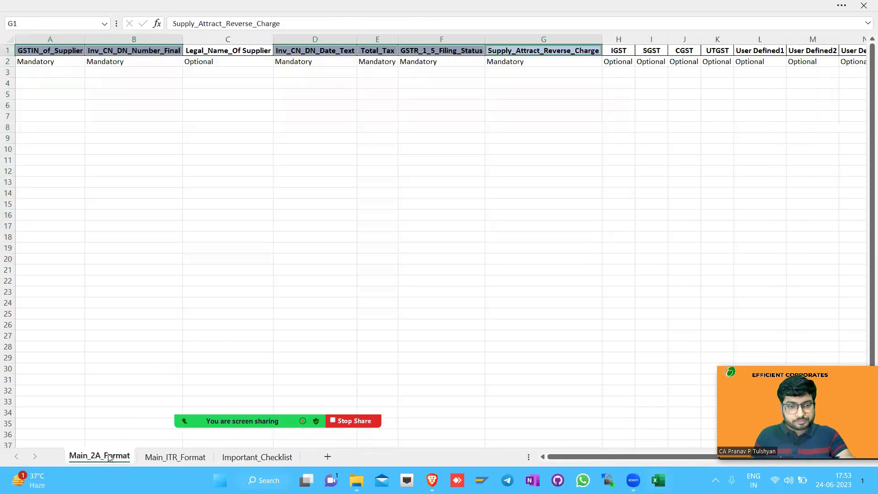
{"action": "key", "text": "alt+Tab"}
{"action": "key", "text": "alt+Tab"}
{"action": "key", "text": "alt+Tab"}
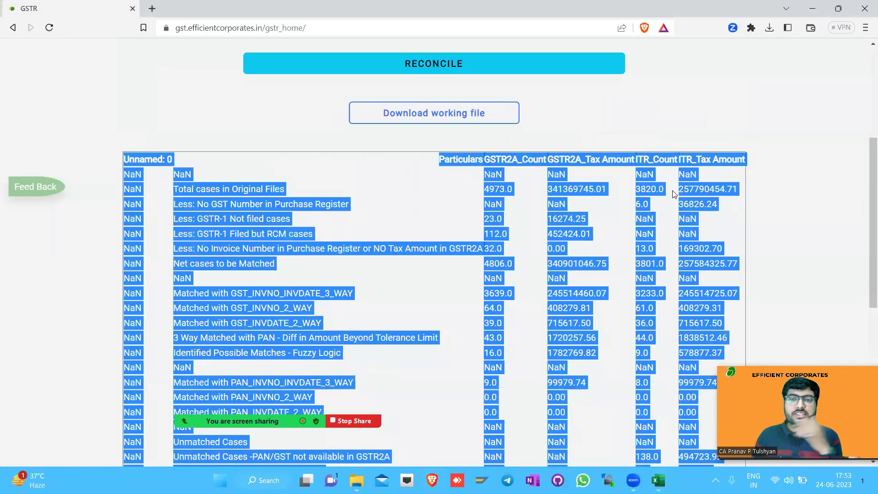
{"action": "scroll", "coordinate": [264, 229], "scroll_direction": "up", "scroll_amount": 5}
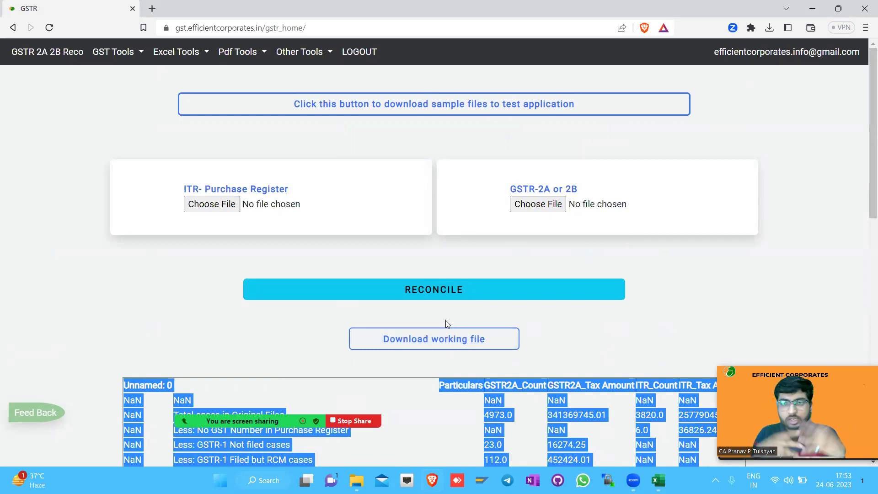
{"action": "left_click", "coordinate": [22, 413]}
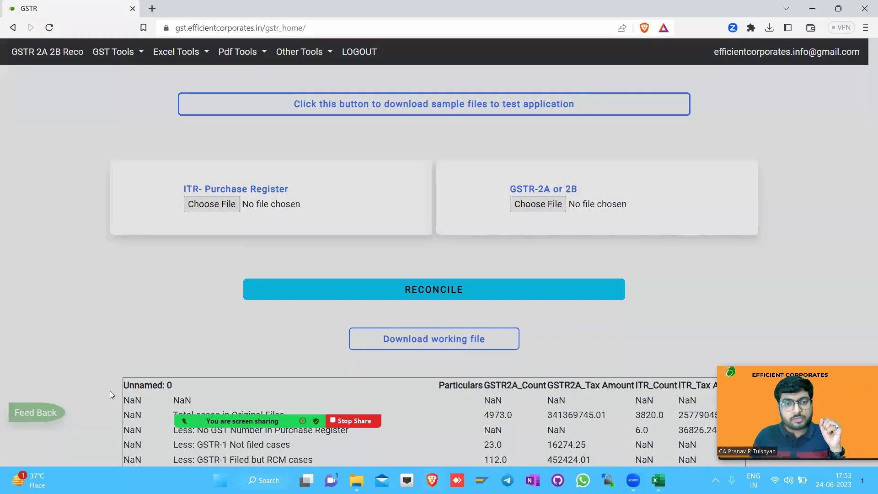
{"action": "left_click", "coordinate": [318, 135]}
{"action": "left_click", "coordinate": [360, 194]}
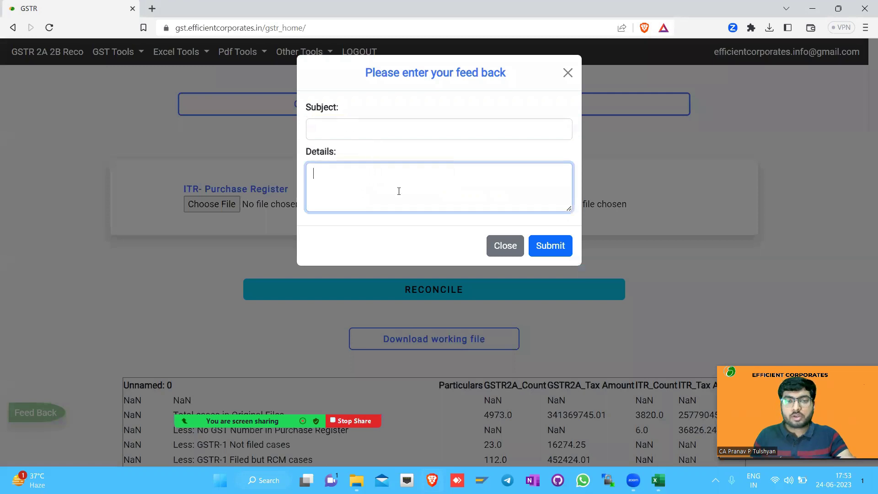
{"action": "left_click", "coordinate": [565, 253]}
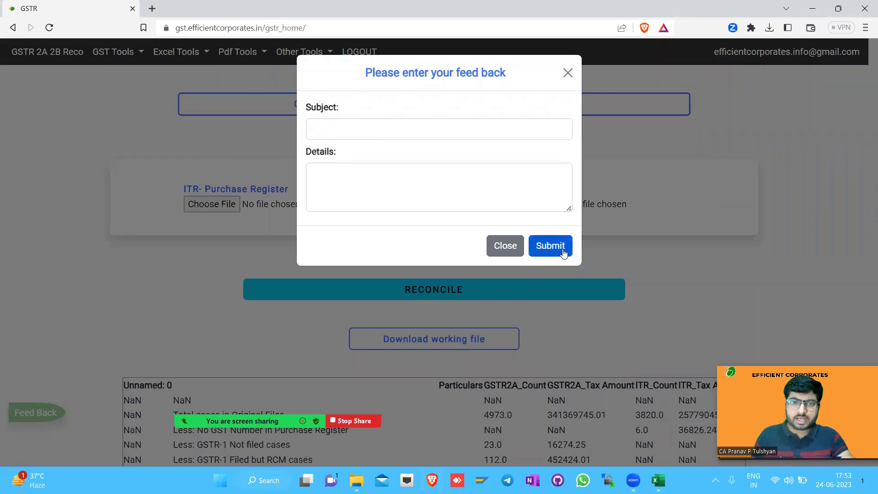
{"action": "left_click", "coordinate": [564, 253]}
{"action": "left_click", "coordinate": [539, 92]}
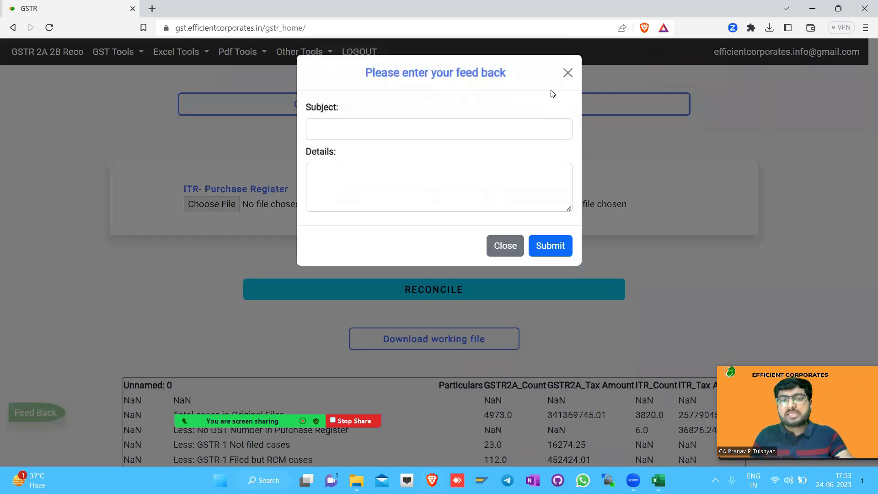
{"action": "left_click", "coordinate": [569, 73]}
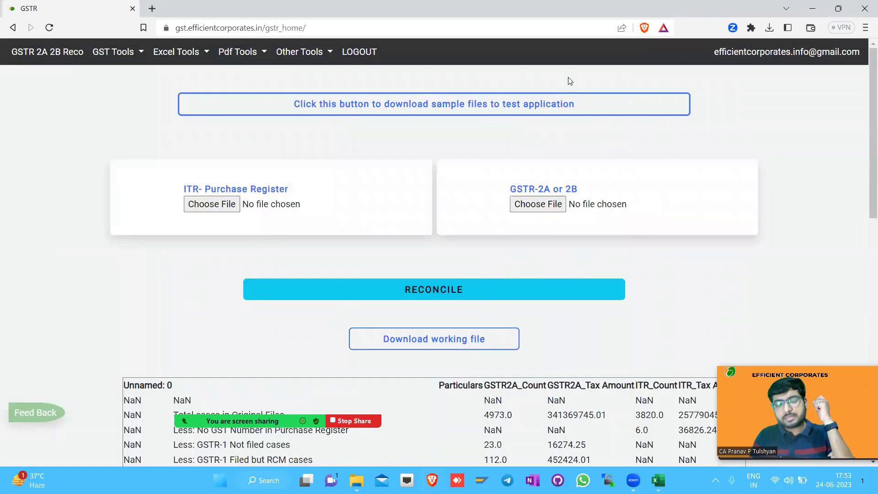
Log out of the reconciliation tool and browse the Efficient Corporates home page
{"action": "left_click", "coordinate": [369, 56]}
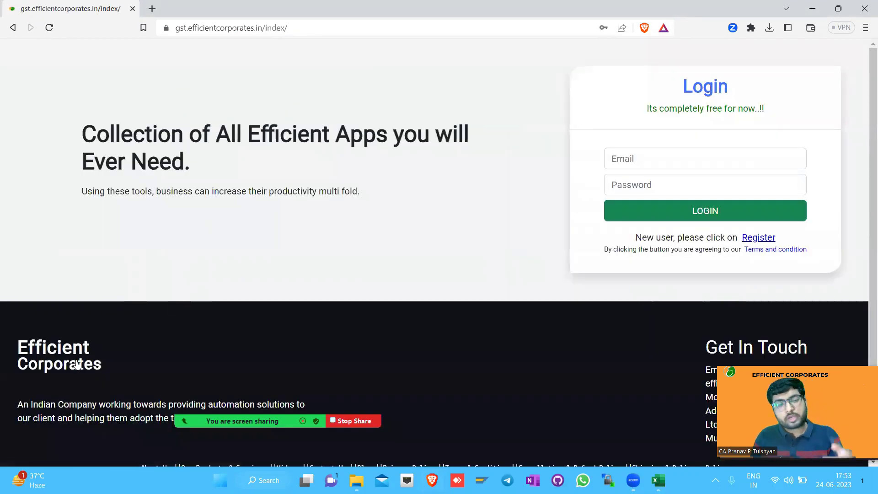
{"action": "left_click", "coordinate": [77, 364]}
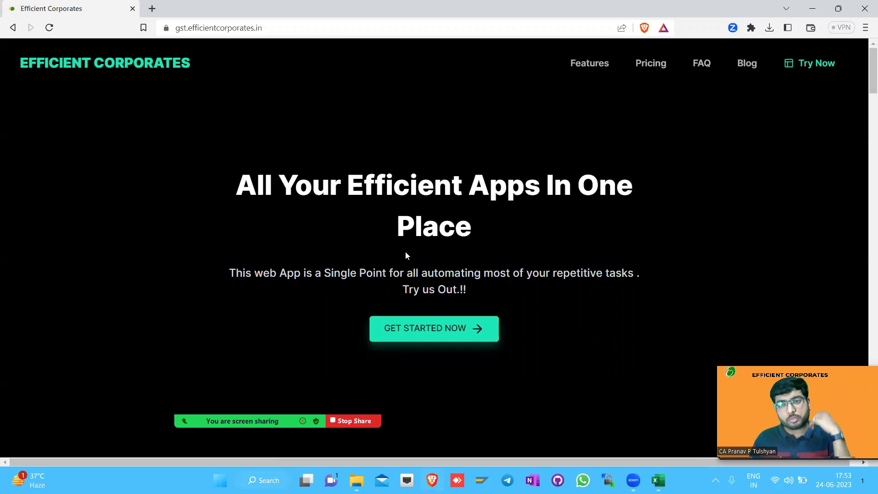
{"action": "scroll", "coordinate": [406, 259], "scroll_direction": "down", "scroll_amount": 15}
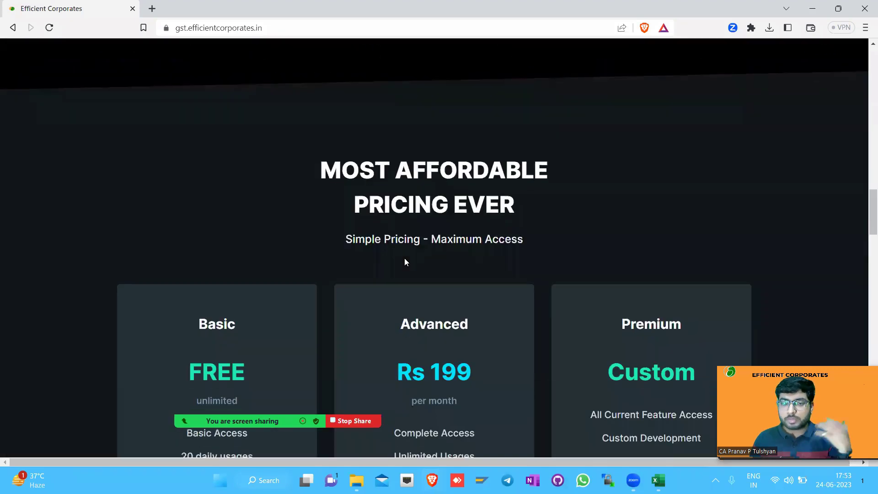
{"action": "scroll", "coordinate": [405, 259], "scroll_direction": "down", "scroll_amount": 6}
Look over the Contact Us form's Name, Subject and Message fields, then return home
{"action": "left_click", "coordinate": [639, 203]}
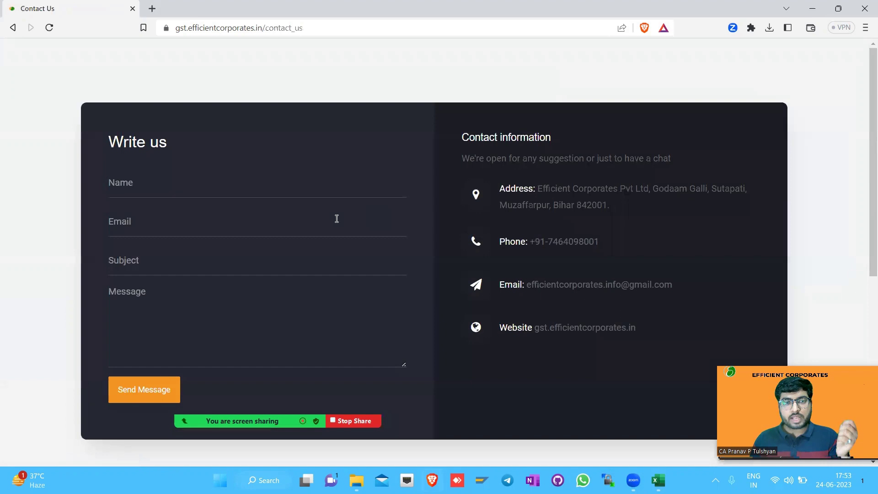
{"action": "left_click", "coordinate": [191, 182]}
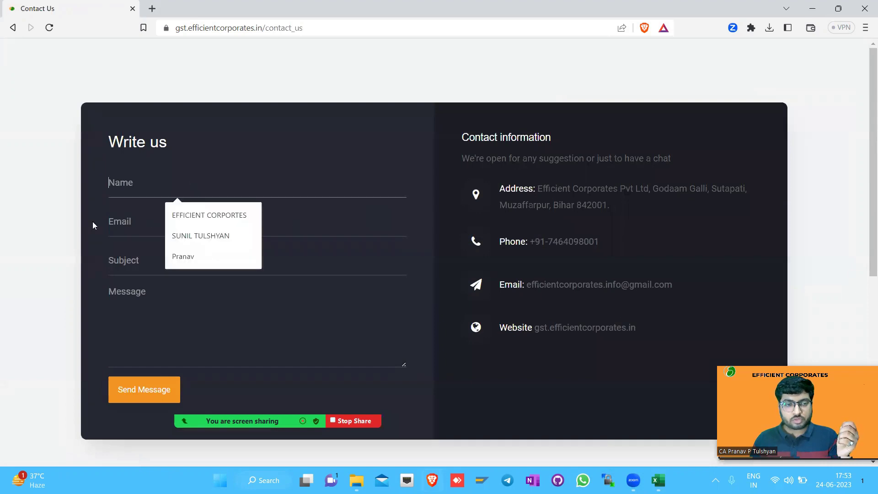
{"action": "left_click", "coordinate": [117, 260]}
{"action": "left_click", "coordinate": [149, 287]}
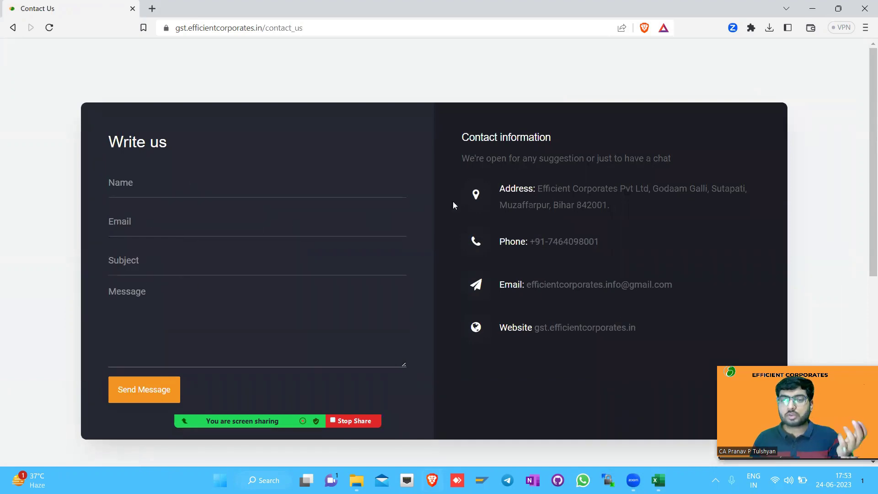
{"action": "left_click_drag", "start_coordinate": [530, 285], "coordinate": [672, 285]}
{"action": "scroll", "coordinate": [106, 251], "scroll_direction": "down", "scroll_amount": 7}
{"action": "left_click", "coordinate": [72, 255]}
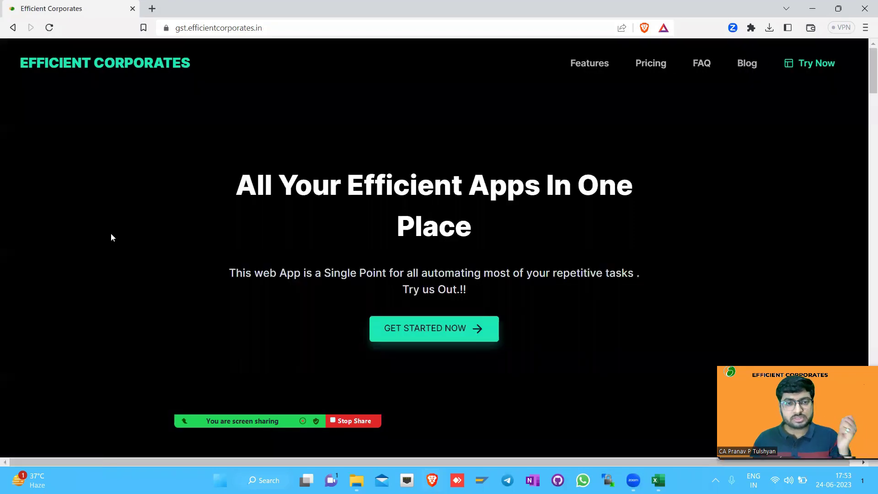
{"action": "left_click_drag", "start_coordinate": [235, 183], "coordinate": [233, 174]}
{"action": "left_click", "coordinate": [461, 226]}
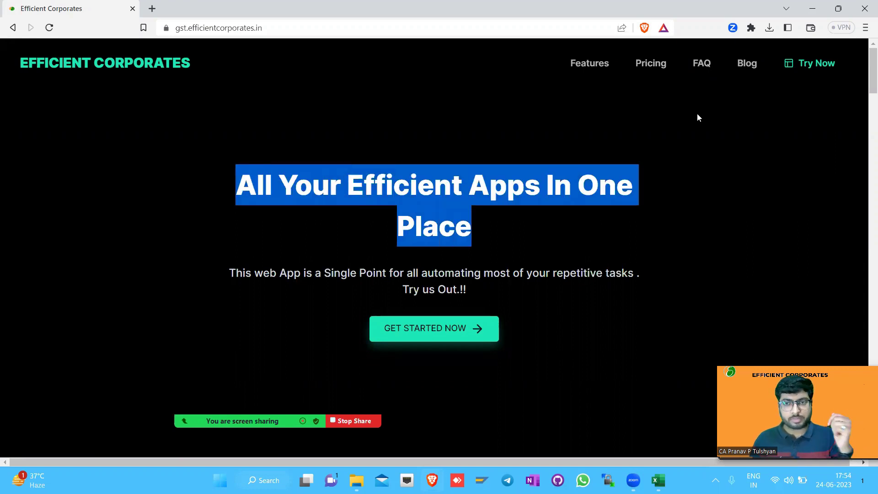
Log in with the saved credentials and bring up the GST Tools menu
{"action": "left_click", "coordinate": [802, 63]}
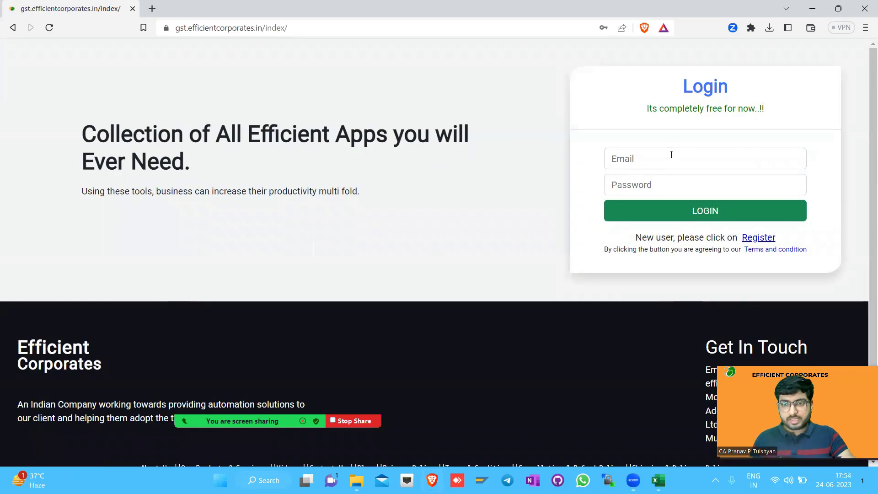
{"action": "left_click", "coordinate": [671, 153]}
{"action": "left_click", "coordinate": [717, 191]}
{"action": "left_click", "coordinate": [648, 216]}
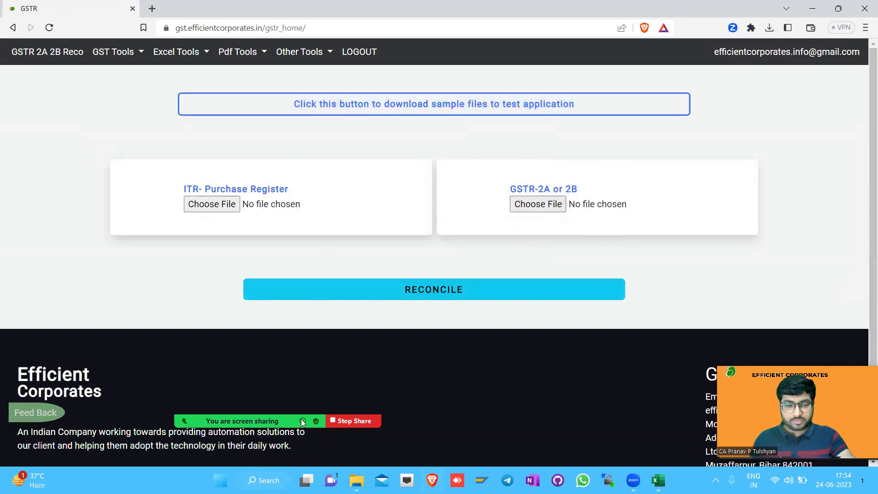
{"action": "left_click", "coordinate": [118, 54]}
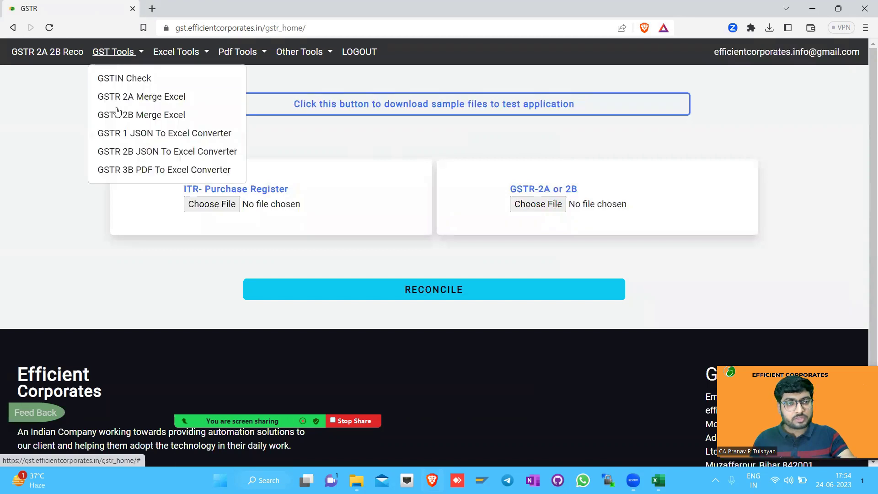